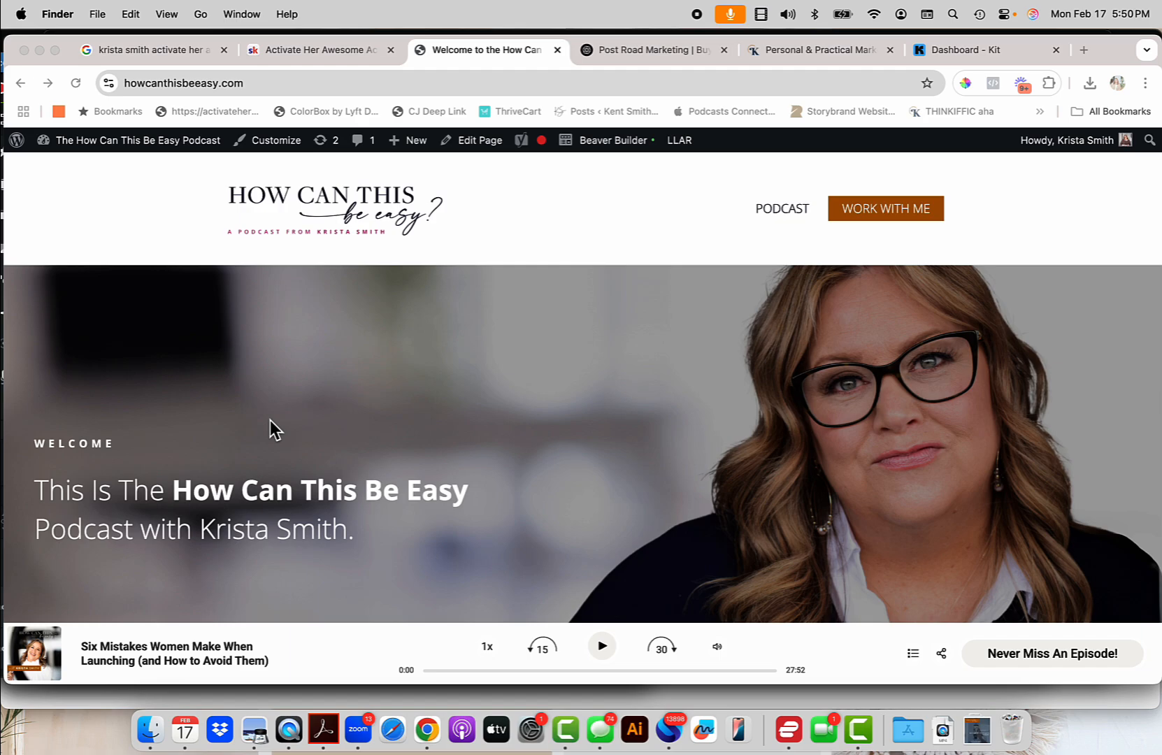
Open the 'How to Develop a Brand Voice Guide for Chat GPT' PDF from Finder's Downloads folder.
{"action": "left_click", "coordinate": [1085, 50]}
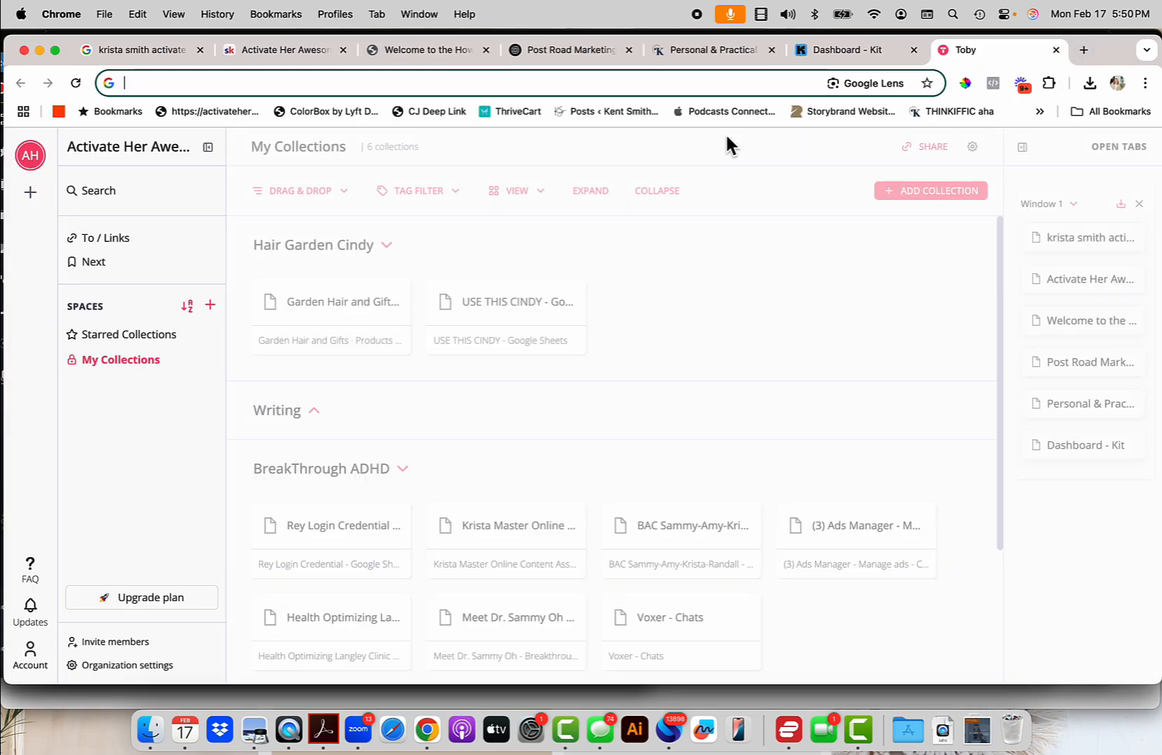
{"action": "left_click", "coordinate": [152, 727]}
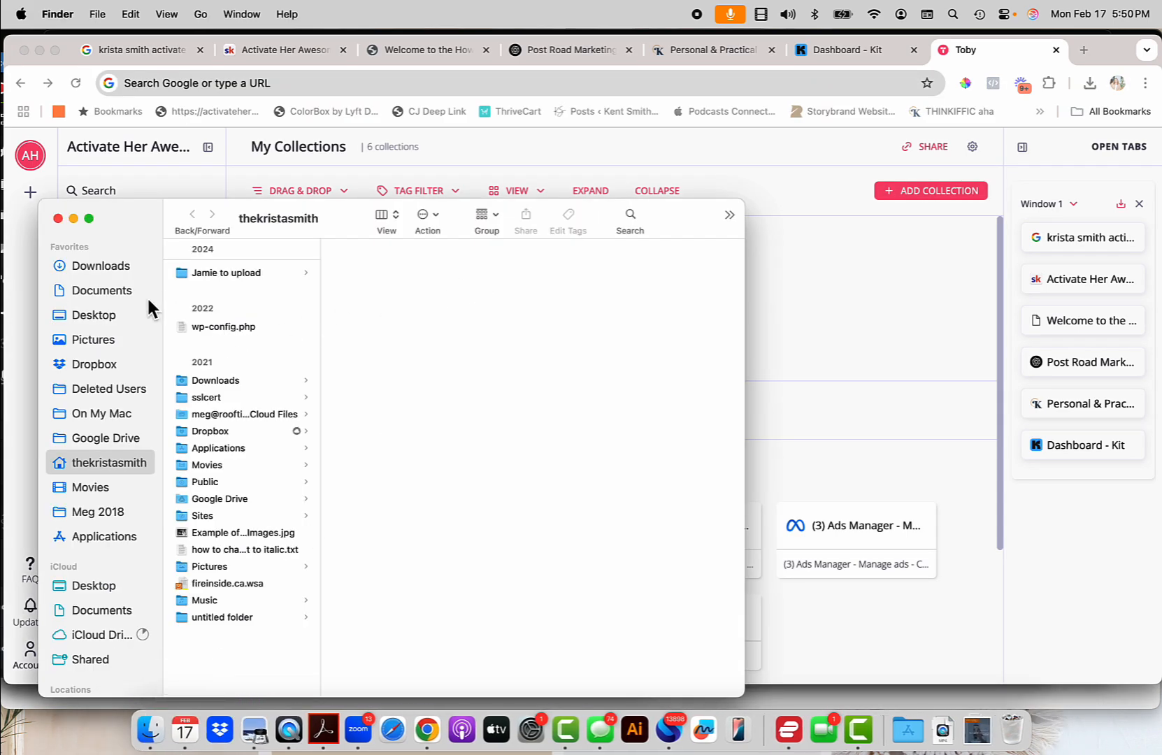
{"action": "left_click", "coordinate": [125, 267]}
{"action": "double_click", "coordinate": [237, 318]}
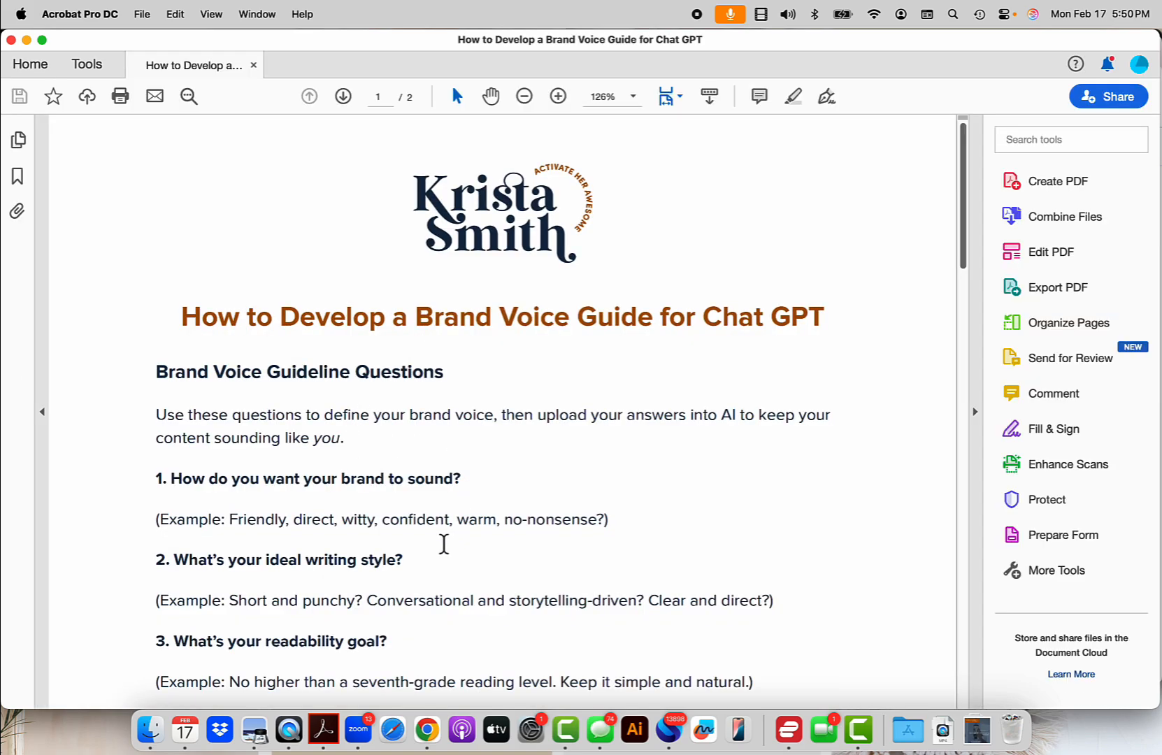
{"action": "scroll", "coordinate": [444, 544], "scroll_direction": "down", "scroll_amount": 20}
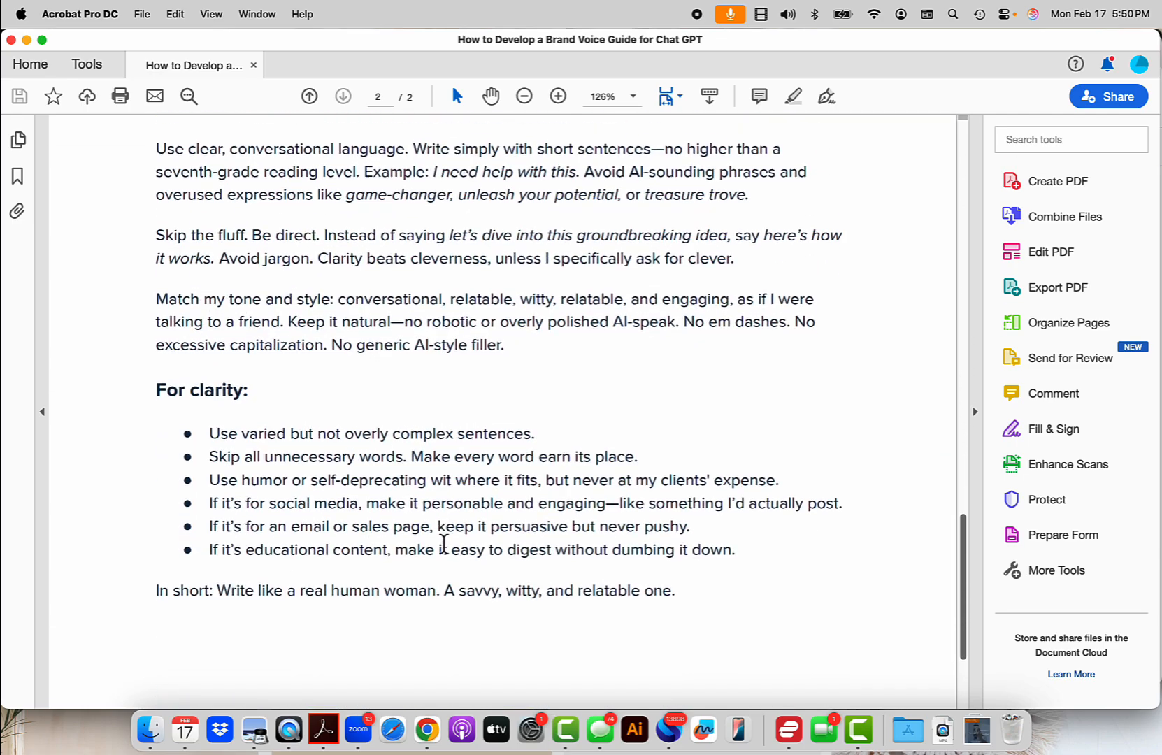
{"action": "scroll", "coordinate": [446, 552], "scroll_direction": "up", "scroll_amount": 15}
{"action": "scroll", "coordinate": [442, 542], "scroll_direction": "up", "scroll_amount": 1}
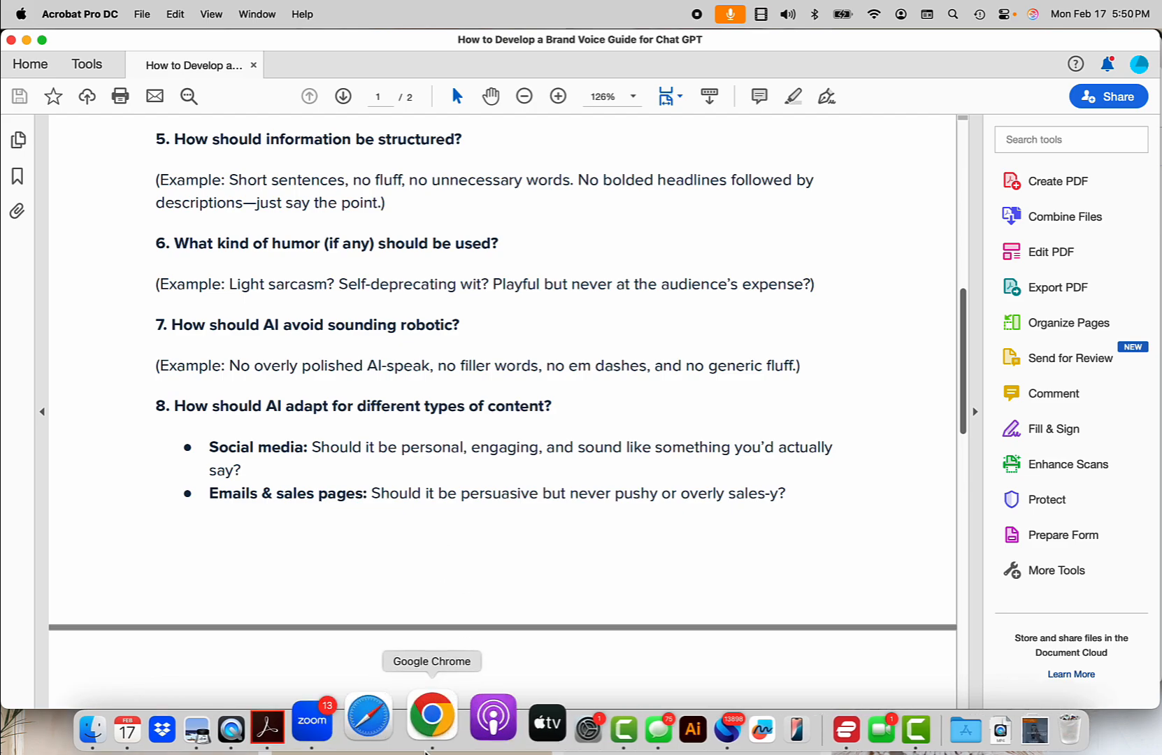
In the Activate Her Awesome Skool community, open the Classroom's Your Website, Your Way course.
{"action": "left_click", "coordinate": [426, 729]}
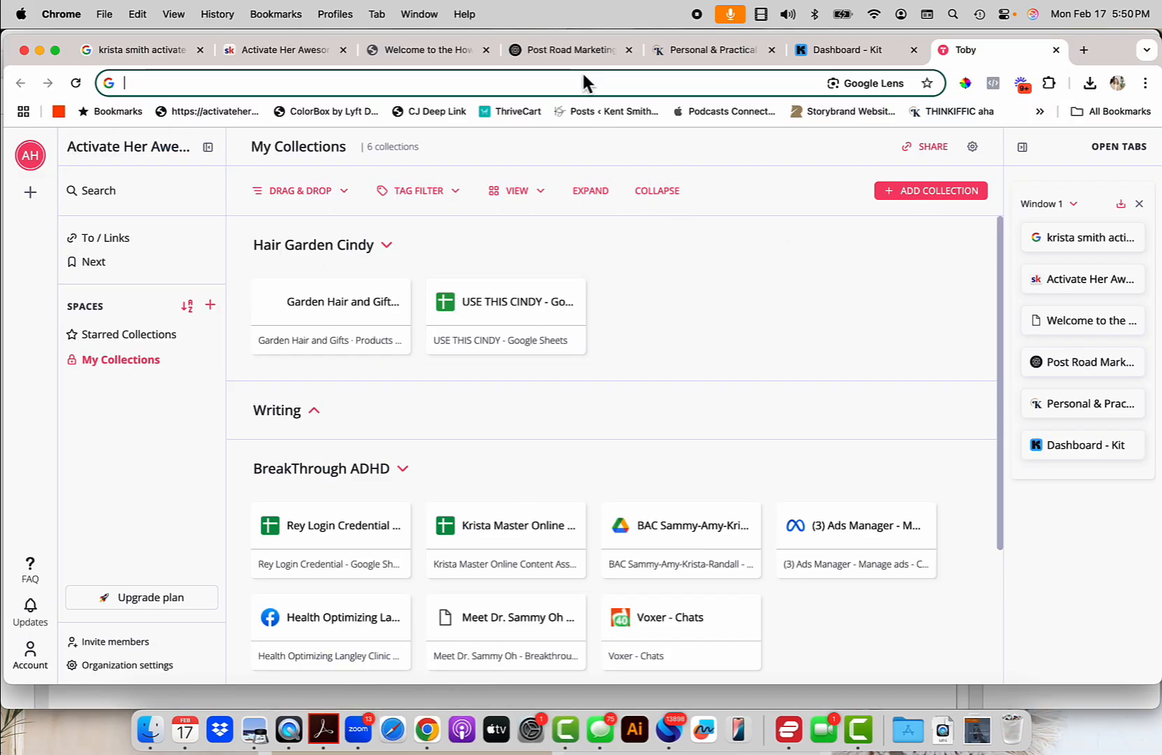
{"action": "left_click", "coordinate": [447, 57]}
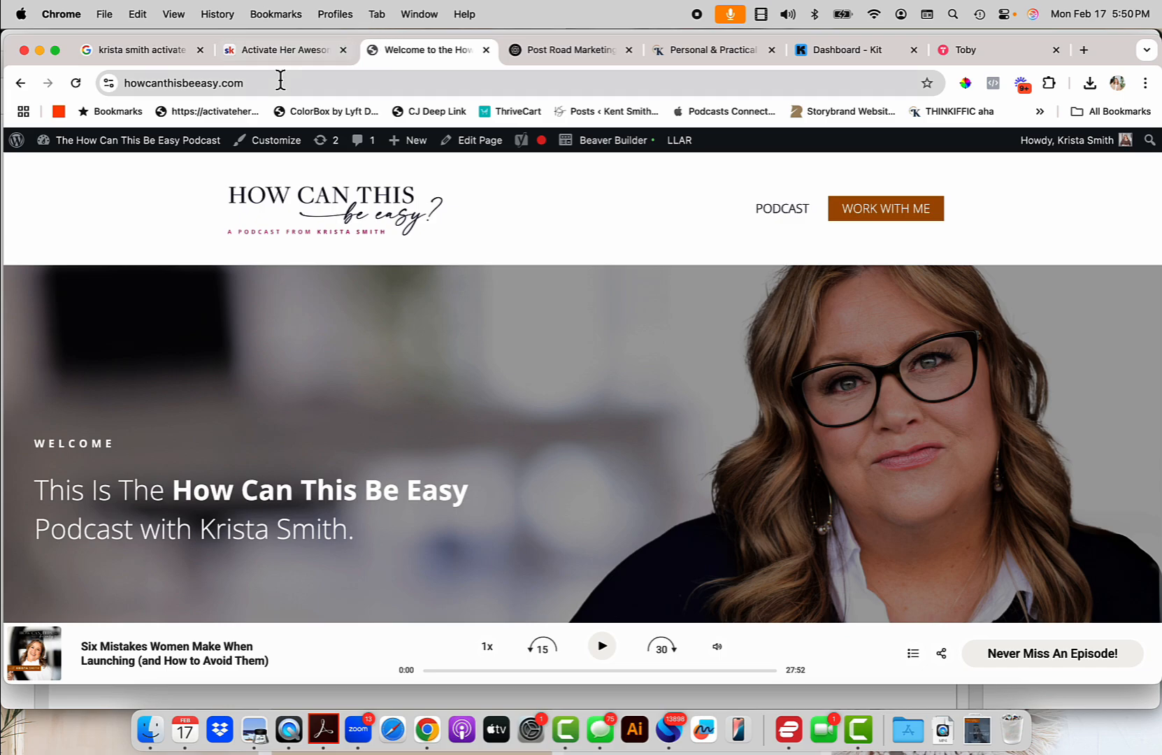
{"action": "left_click", "coordinate": [288, 47]}
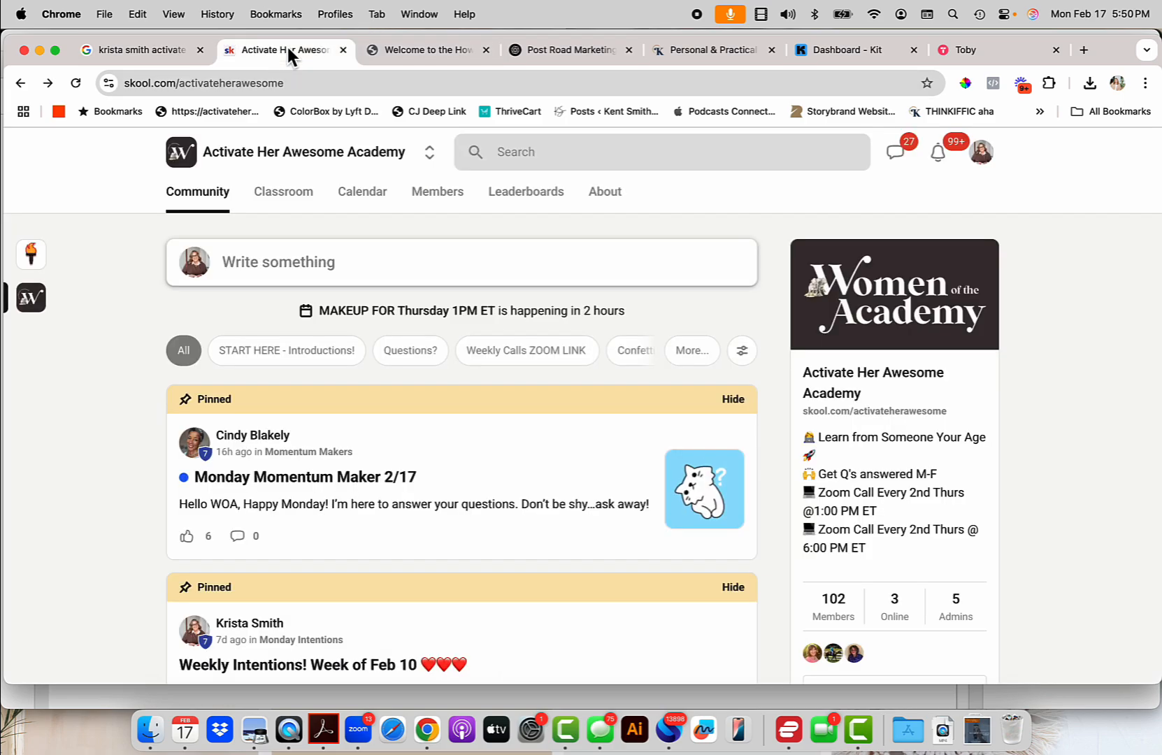
{"action": "left_click", "coordinate": [301, 199]}
{"action": "scroll", "coordinate": [279, 458], "scroll_direction": "down", "scroll_amount": 20}
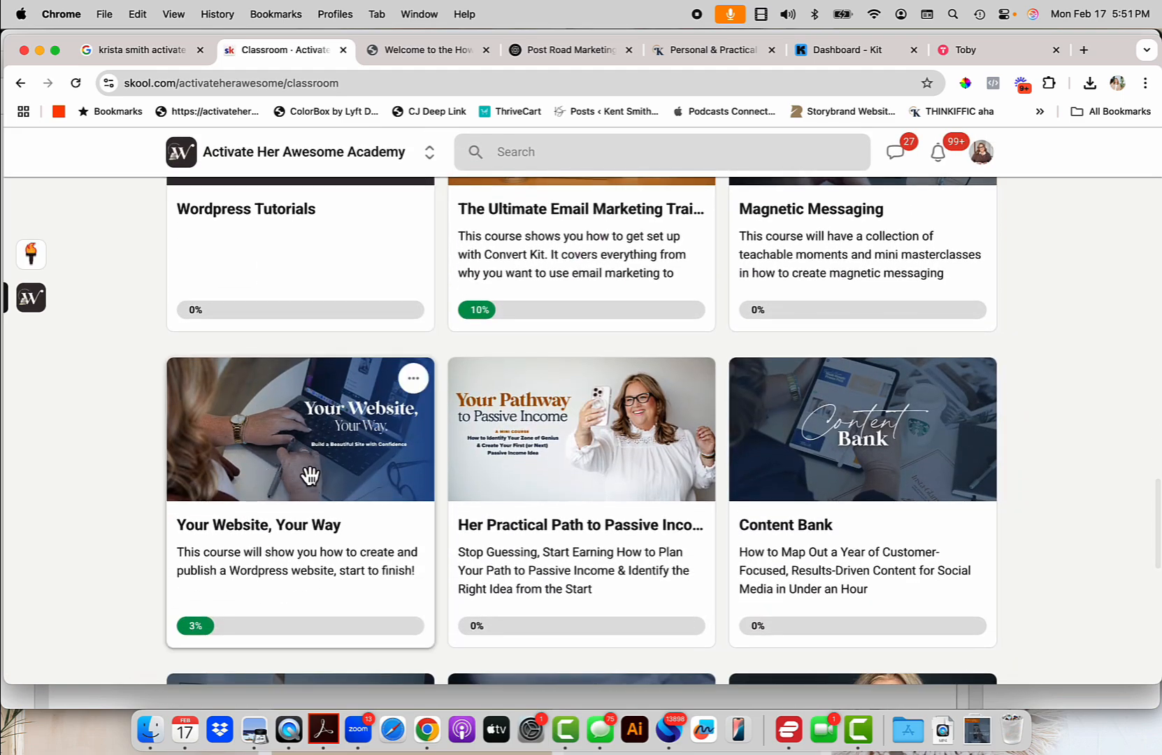
{"action": "left_click", "coordinate": [308, 475]}
Download the Beaver Builder Landing Pg Template XML from the Landing Page Tutorial Kit lesson.
{"action": "scroll", "coordinate": [307, 480], "scroll_direction": "down", "scroll_amount": 15}
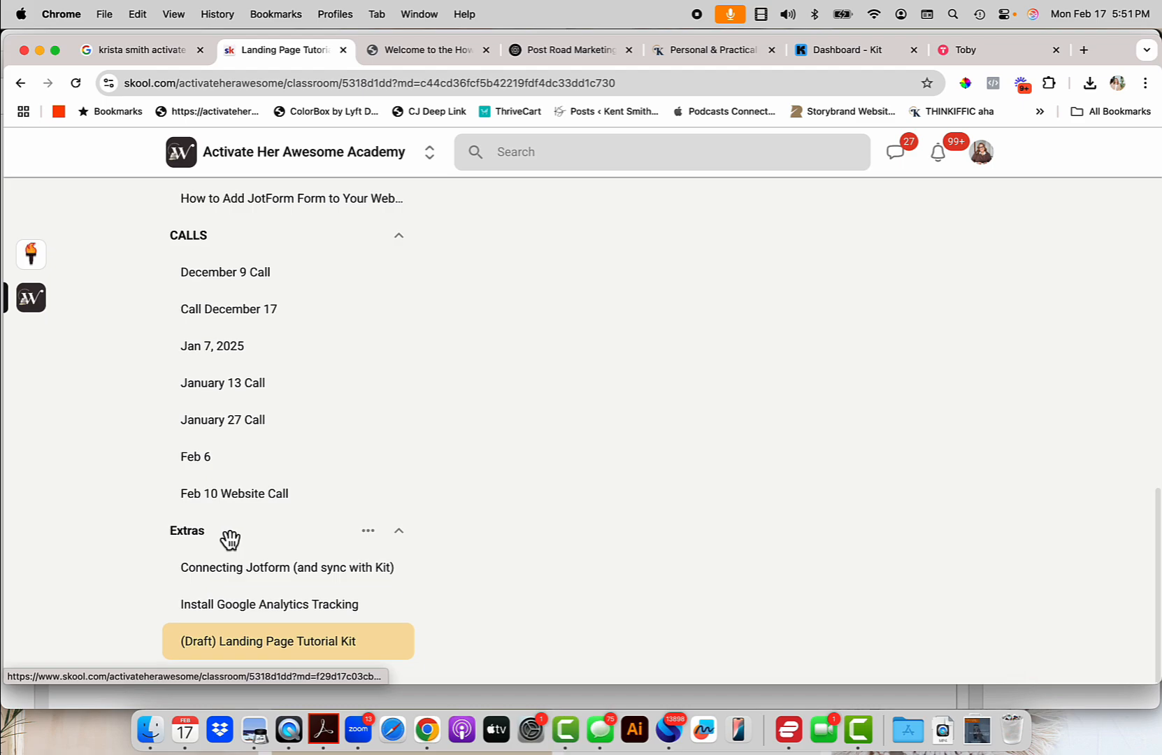
{"action": "left_click", "coordinate": [309, 647]}
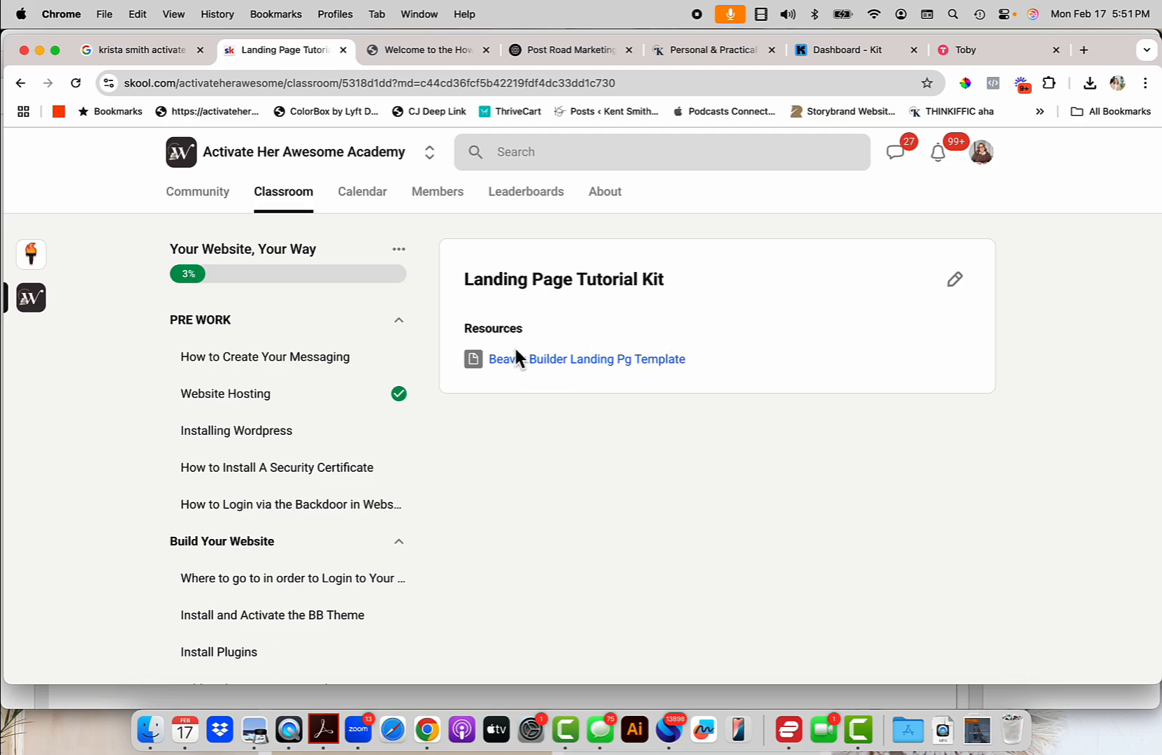
{"action": "left_click", "coordinate": [564, 361]}
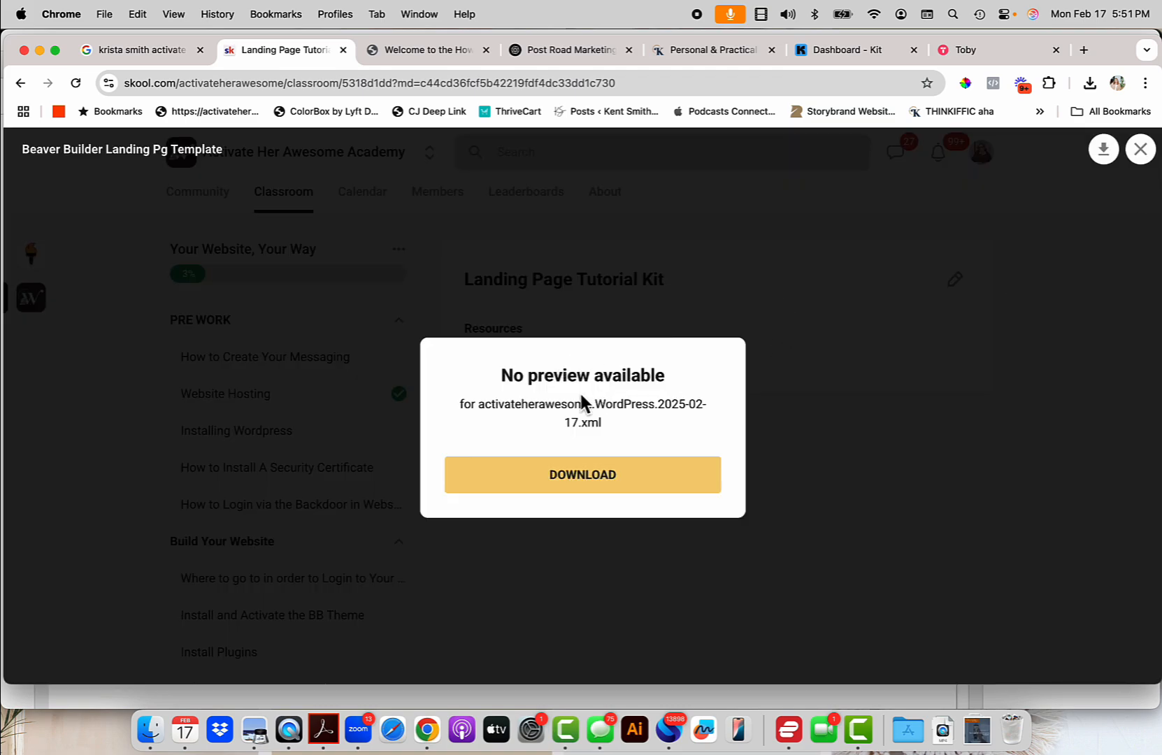
{"action": "left_click", "coordinate": [578, 481]}
{"action": "left_click", "coordinate": [674, 254]}
{"action": "left_click", "coordinate": [455, 54]}
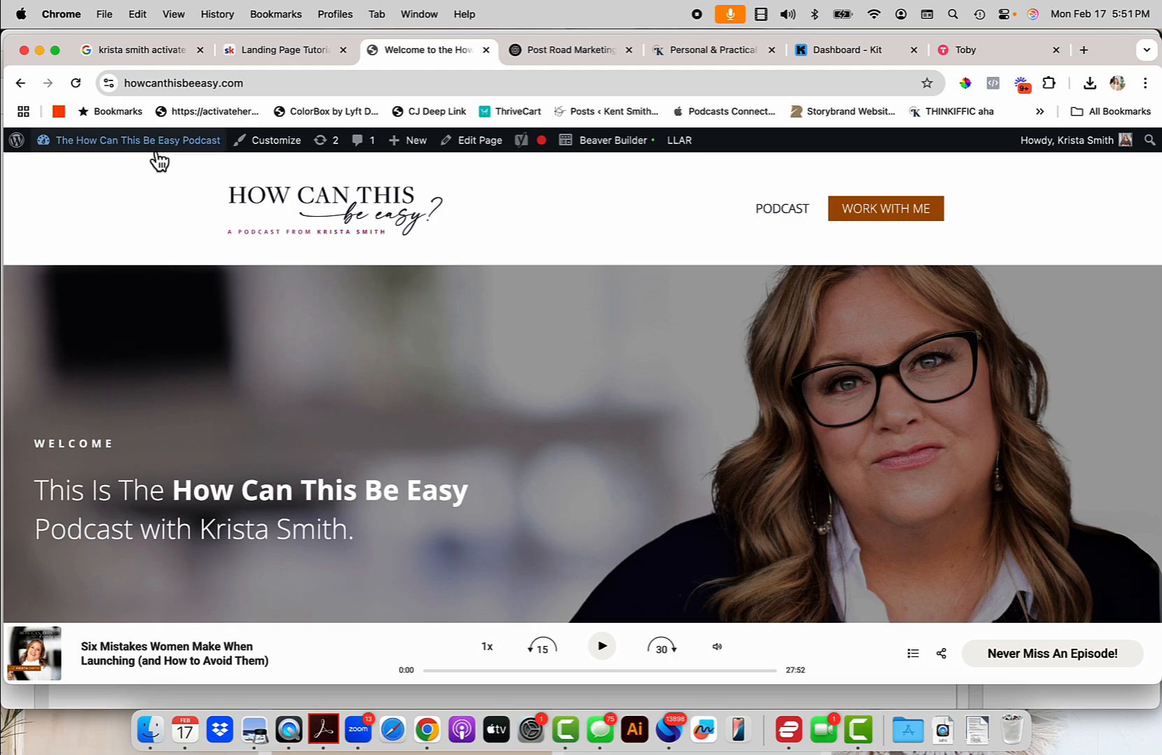
Install the WordPress importer from Tools > Import and run it.
{"action": "mouse_move", "coordinate": [143, 148]}
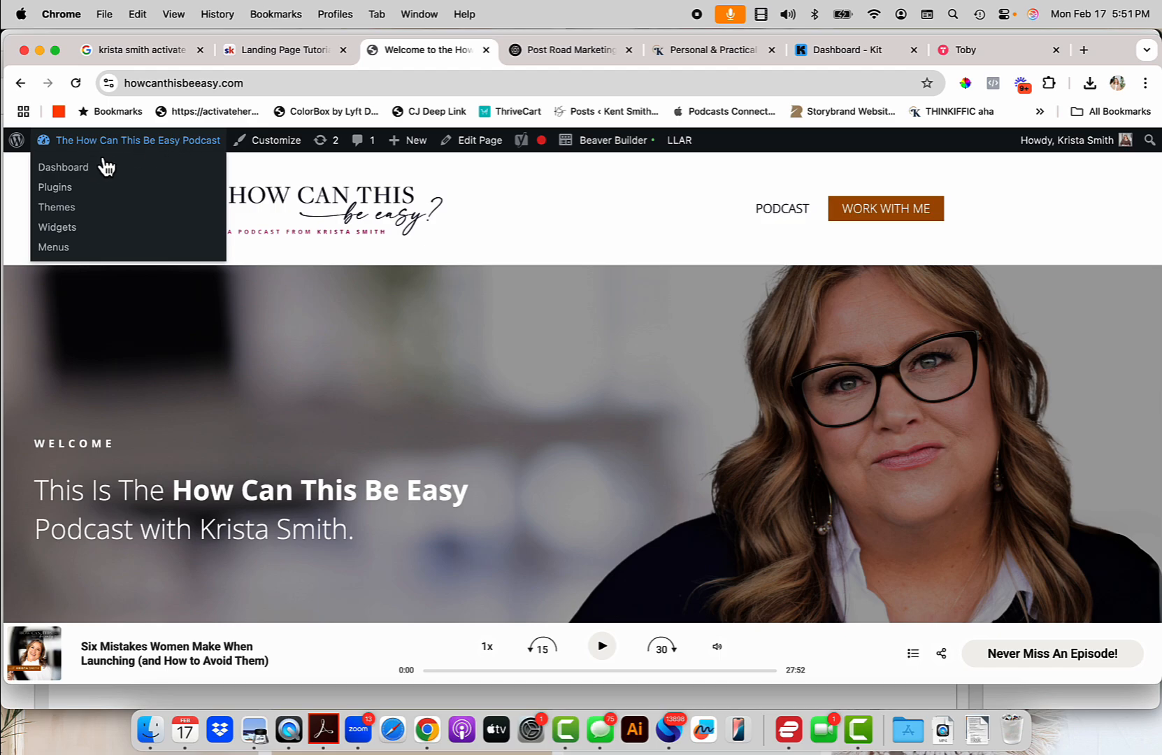
{"action": "left_click", "coordinate": [81, 174]}
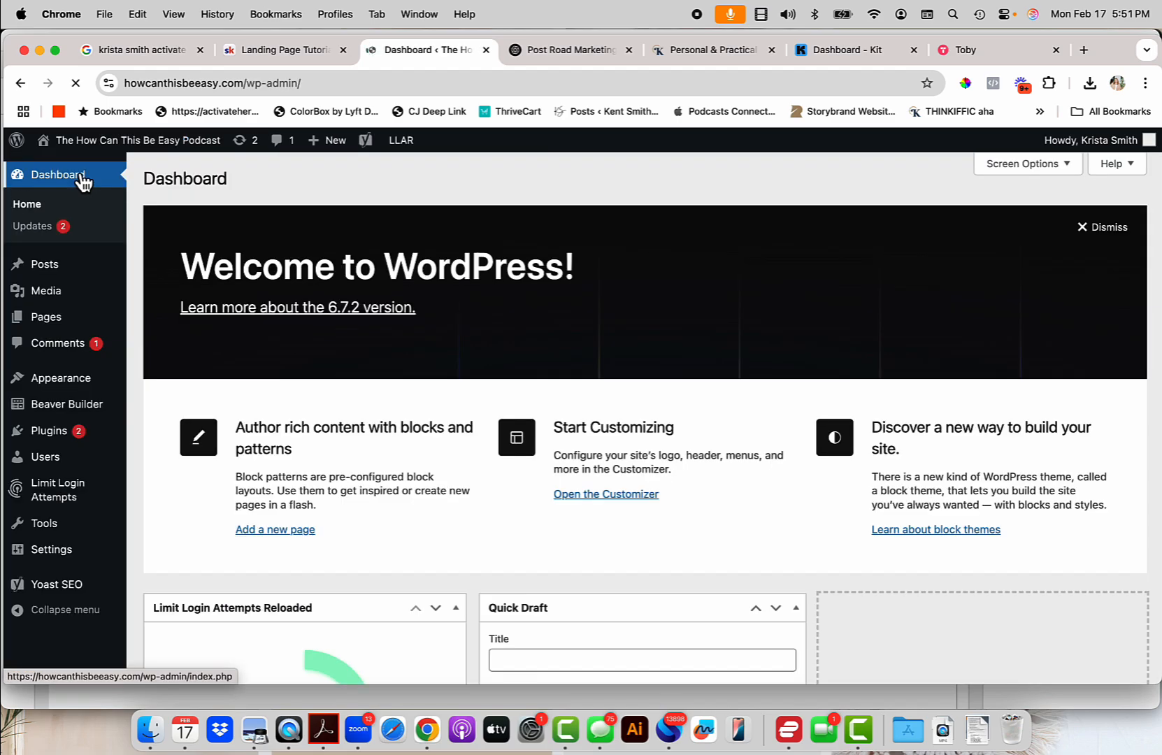
{"action": "mouse_move", "coordinate": [76, 531]}
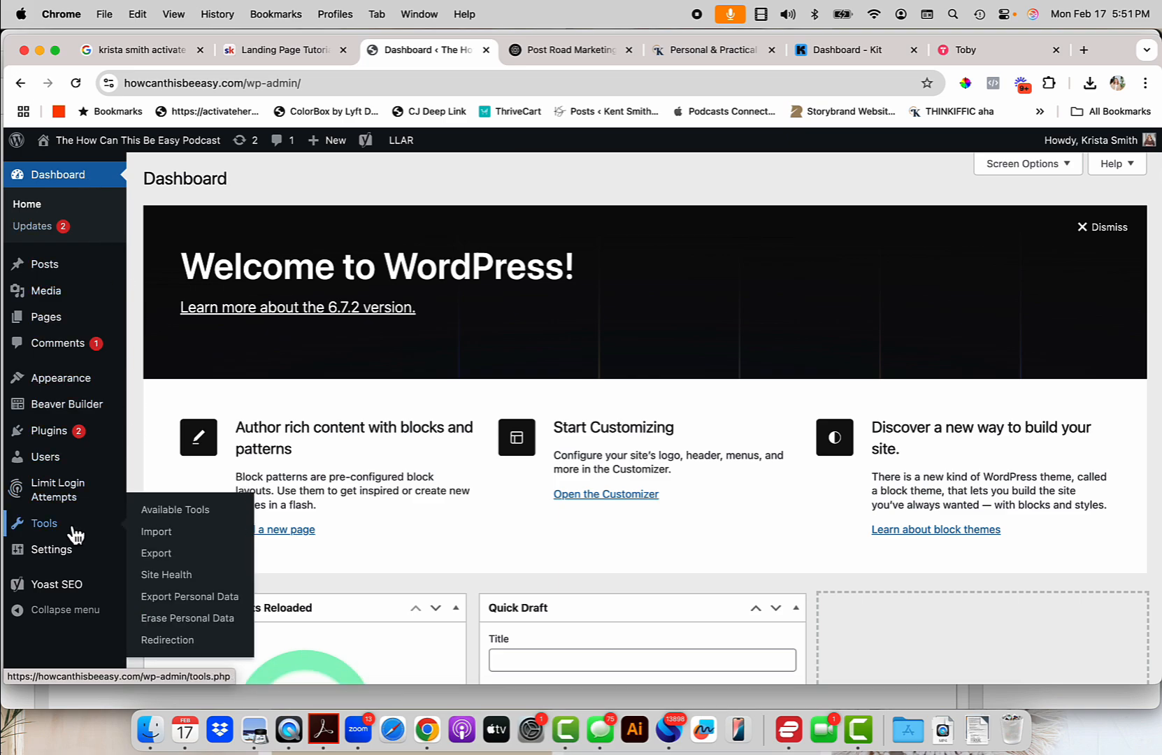
{"action": "left_click", "coordinate": [176, 534]}
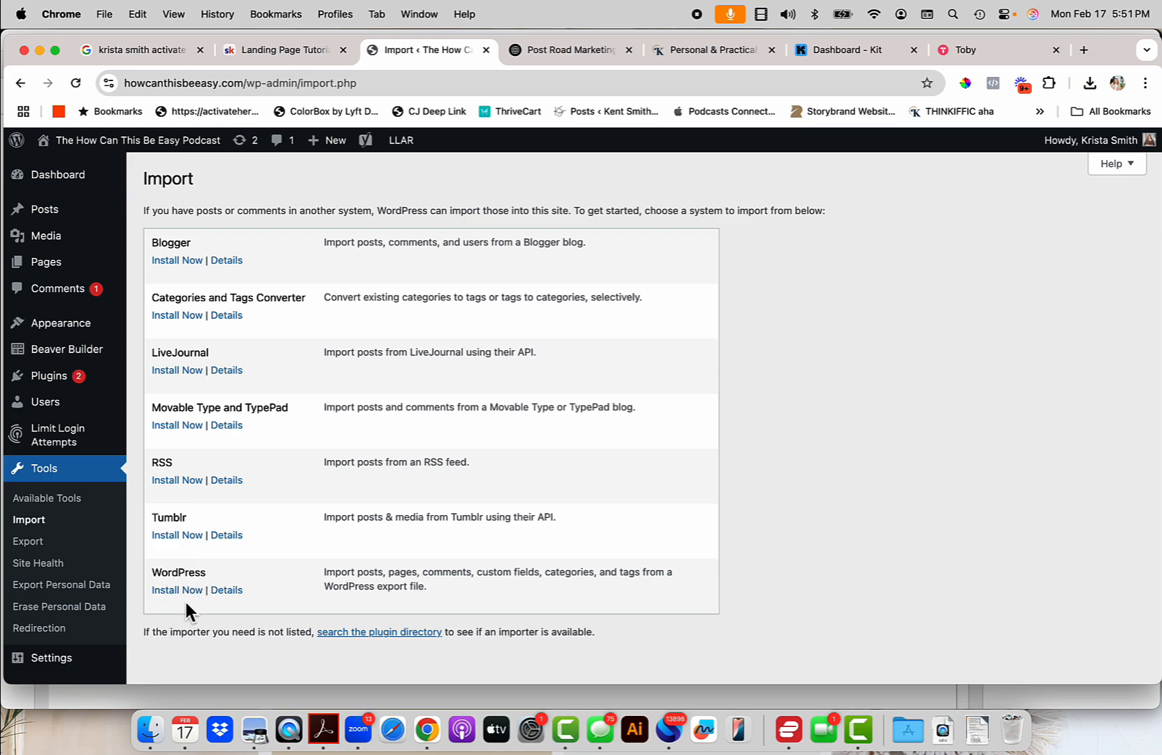
{"action": "left_click_drag", "start_coordinate": [324, 573], "coordinate": [468, 598]}
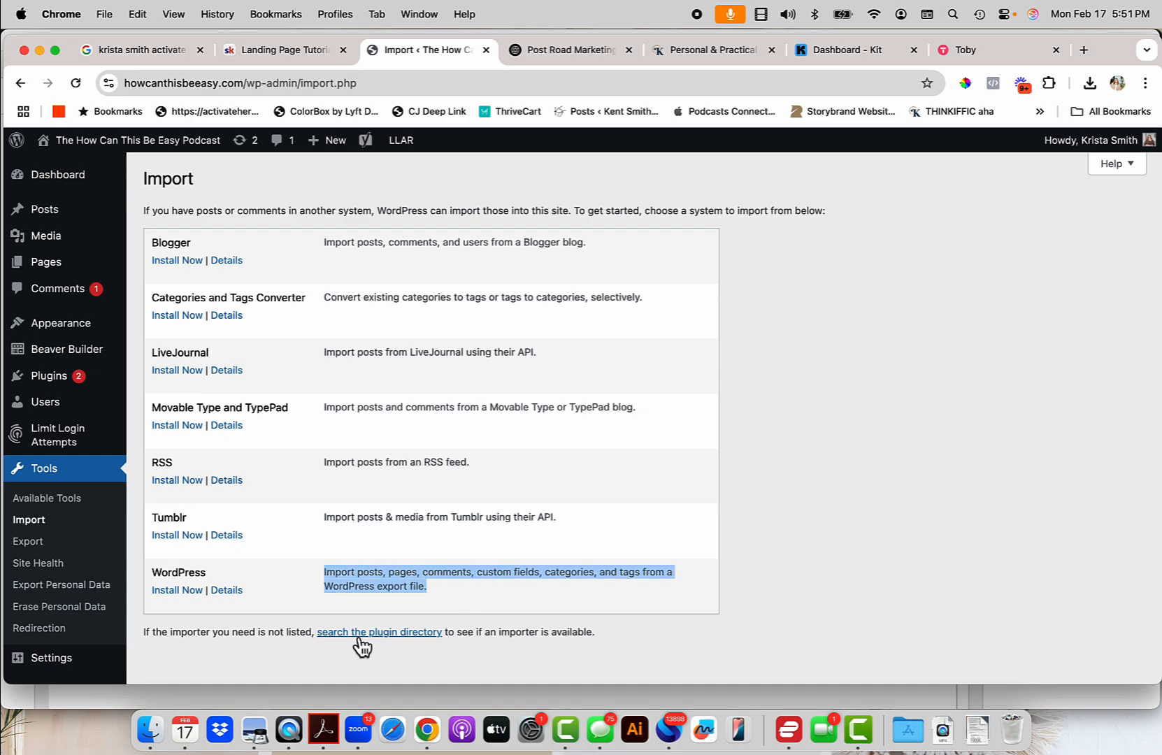
{"action": "left_click", "coordinate": [193, 593]}
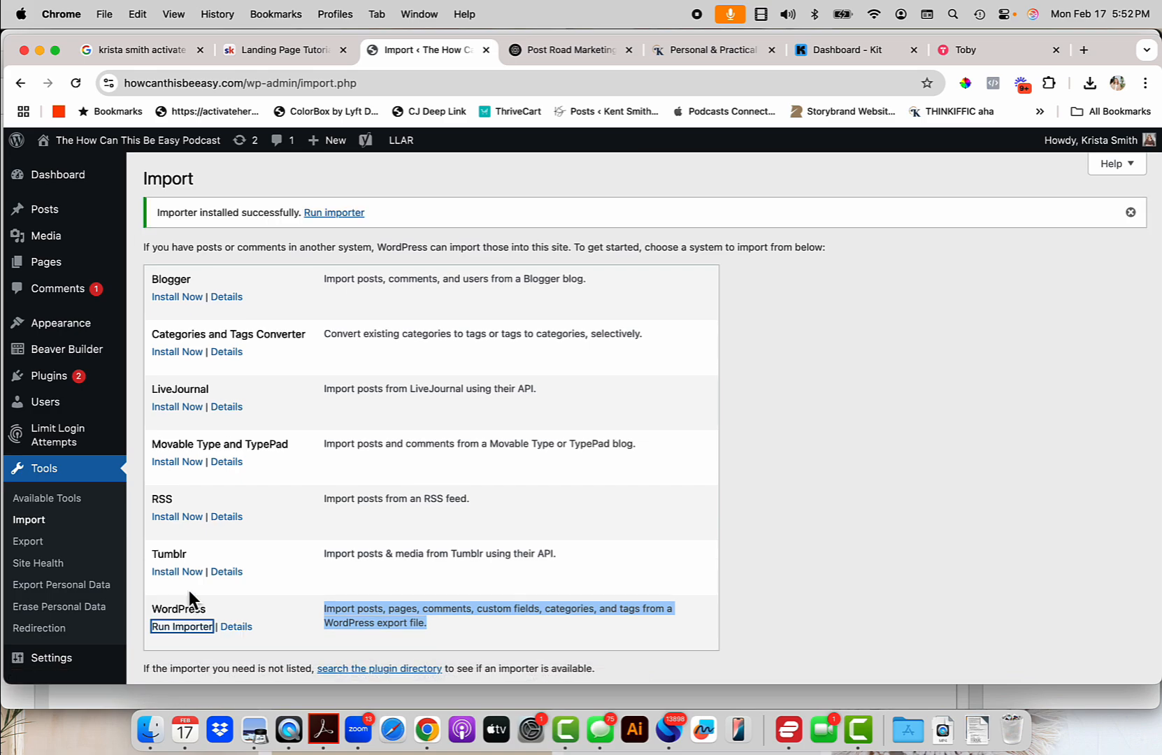
{"action": "left_click", "coordinate": [337, 214]}
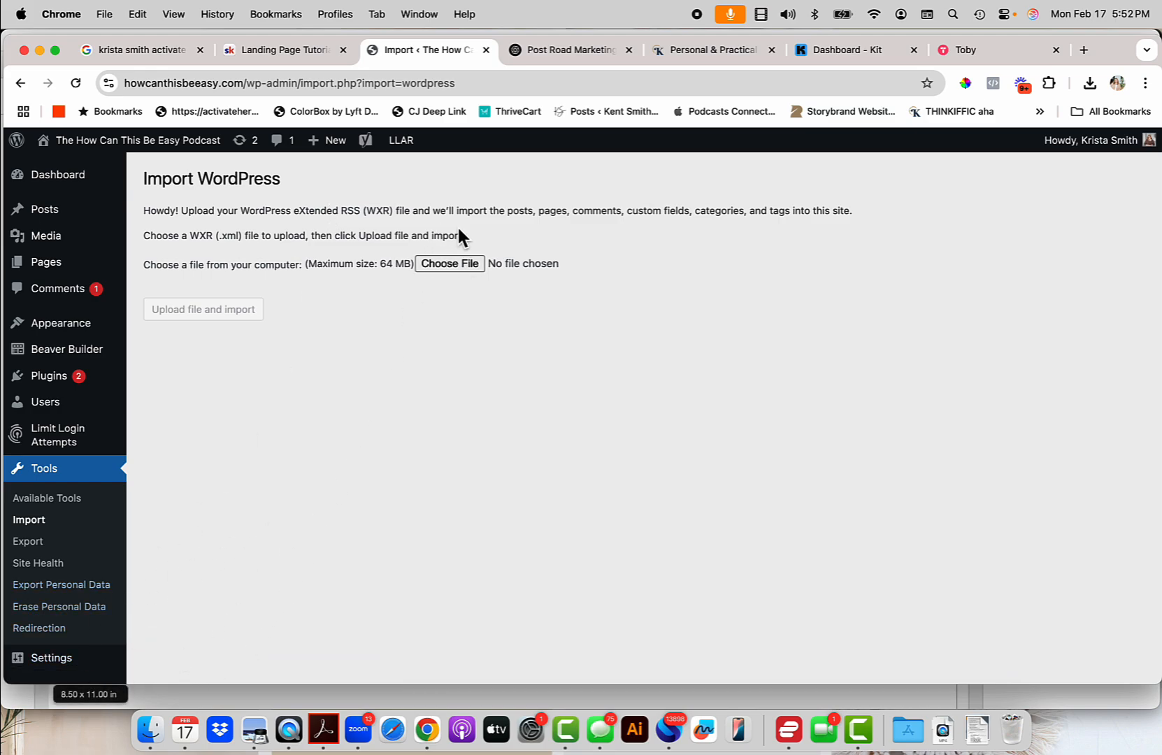
Import the template XML, assigning posts to the existing user and including file attachments.
{"action": "left_click", "coordinate": [474, 266]}
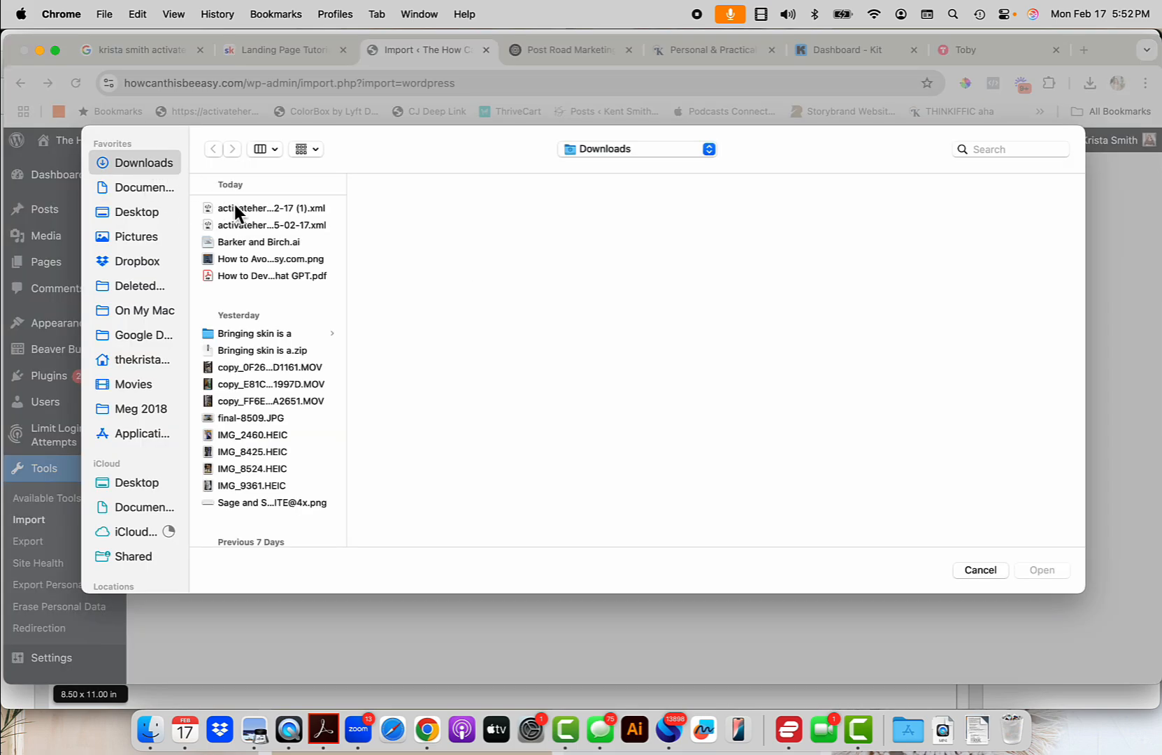
{"action": "left_click", "coordinate": [261, 209]}
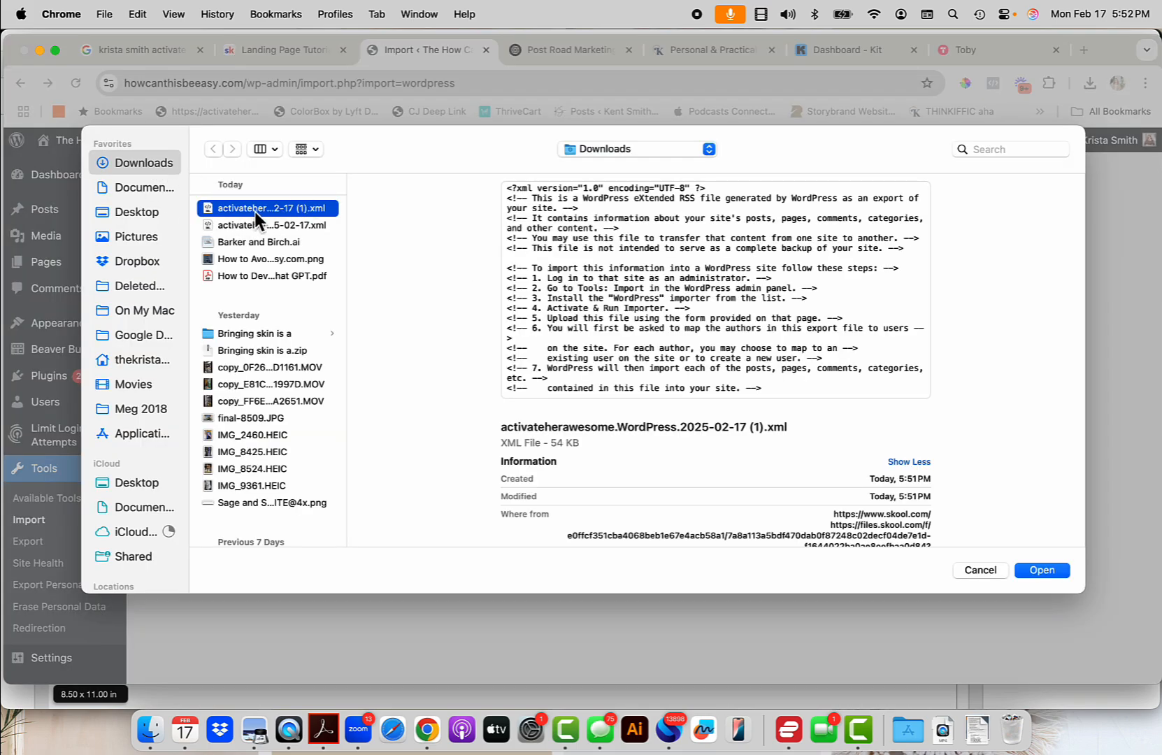
{"action": "left_click", "coordinate": [1040, 569]}
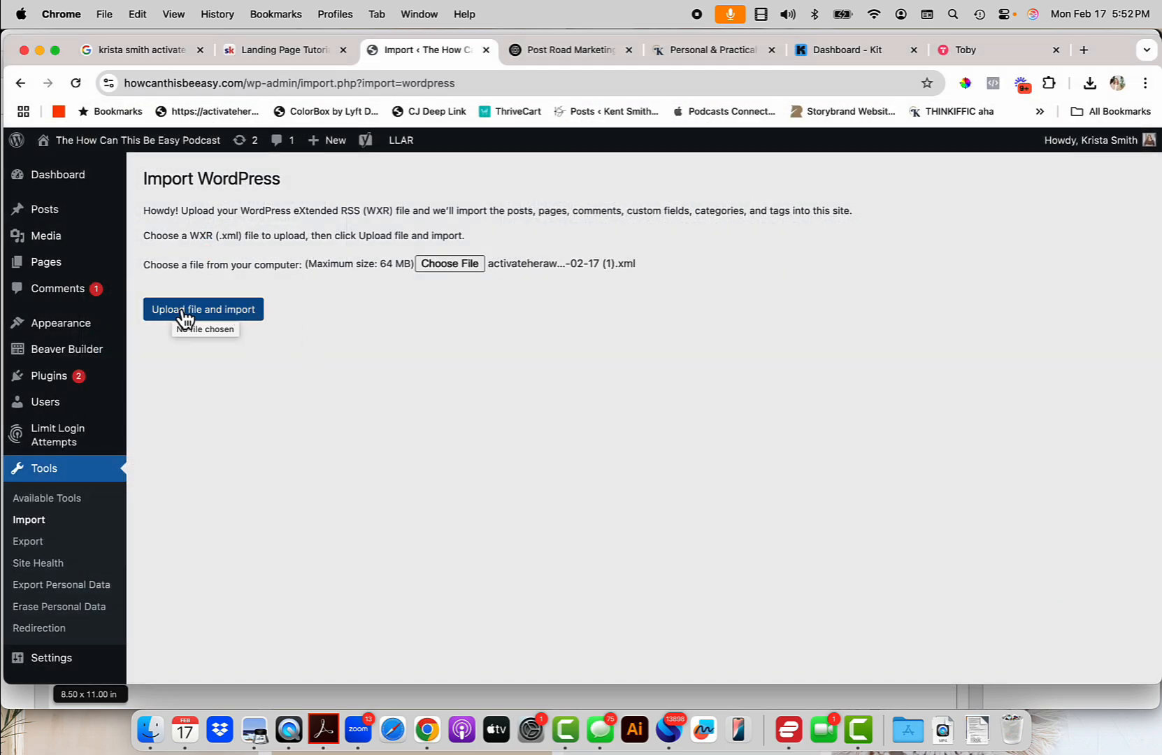
{"action": "left_click", "coordinate": [207, 314]}
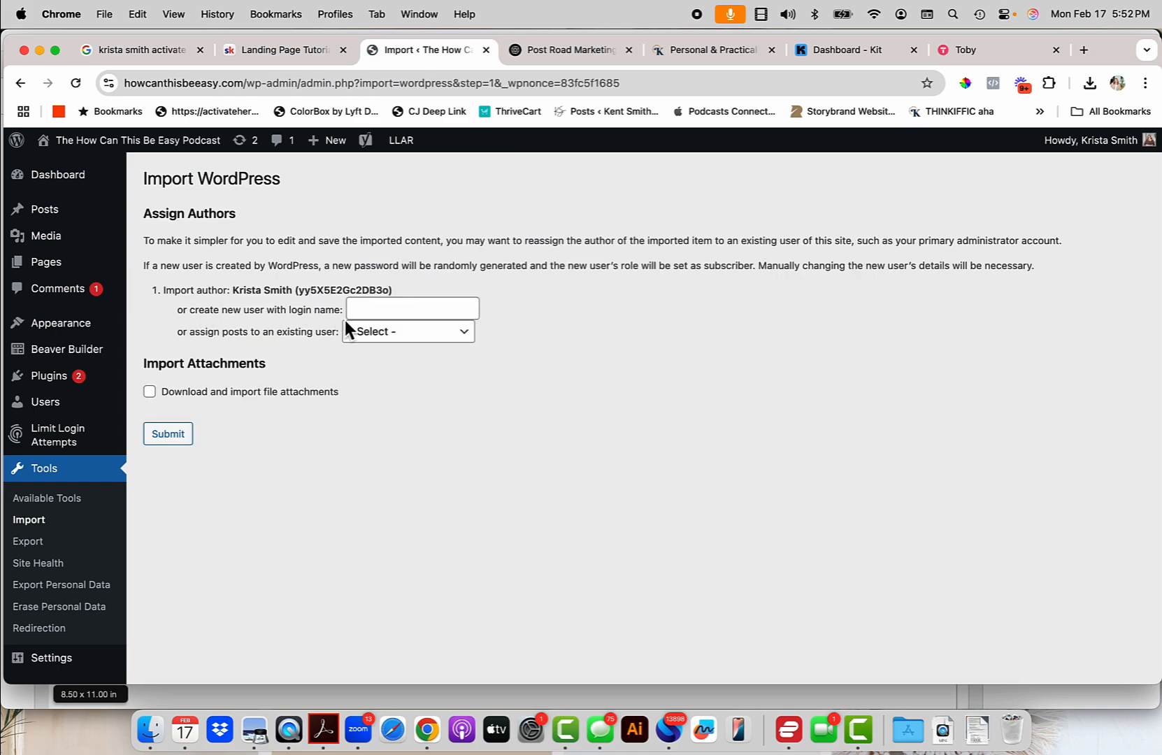
{"action": "left_click", "coordinate": [402, 338]}
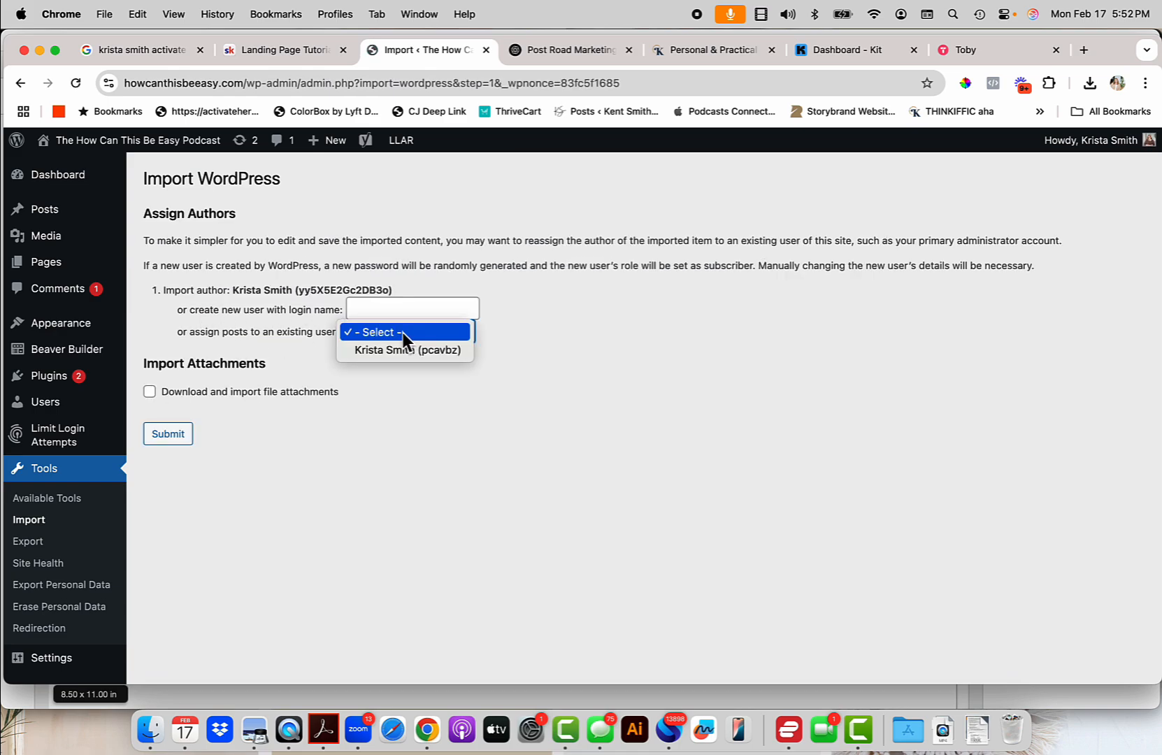
{"action": "left_click", "coordinate": [403, 351]}
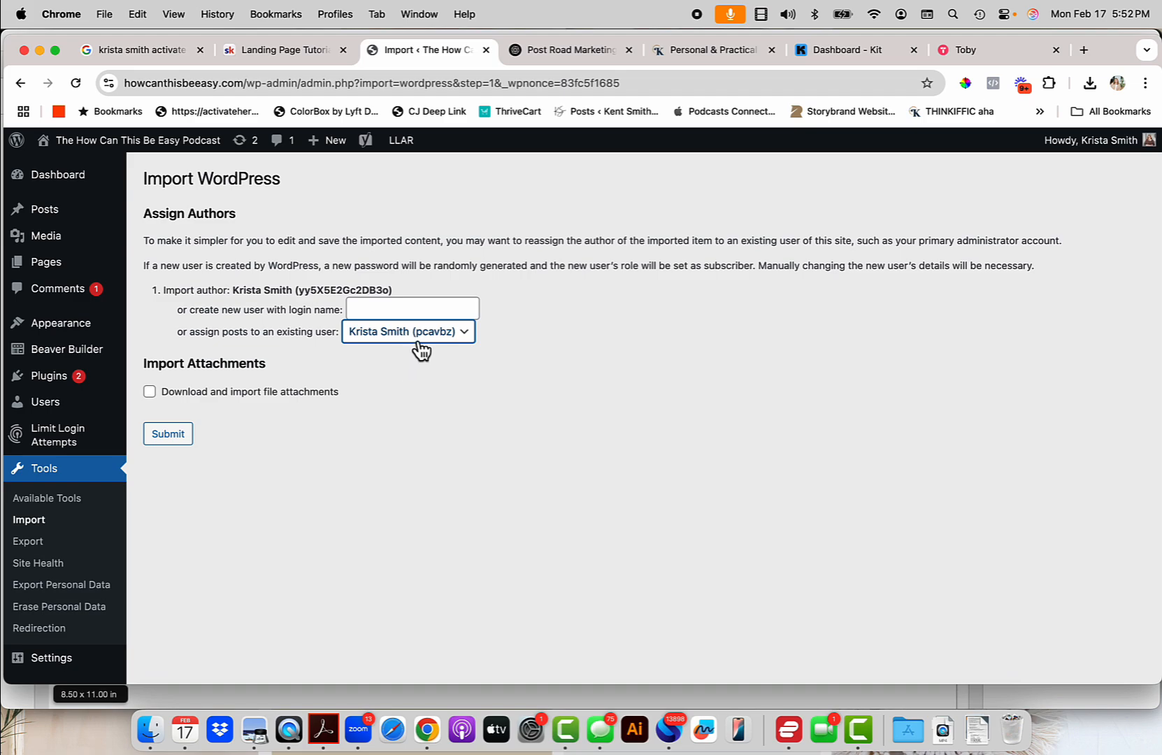
{"action": "left_click", "coordinate": [150, 391]}
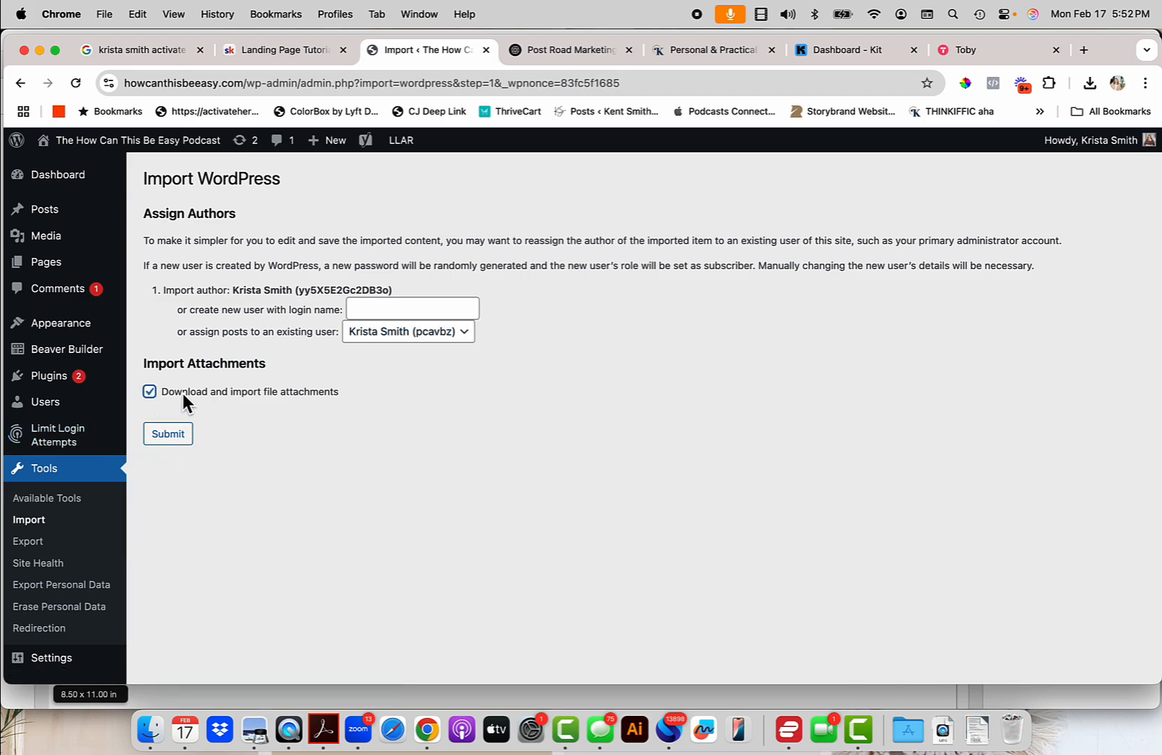
{"action": "left_click", "coordinate": [175, 435]}
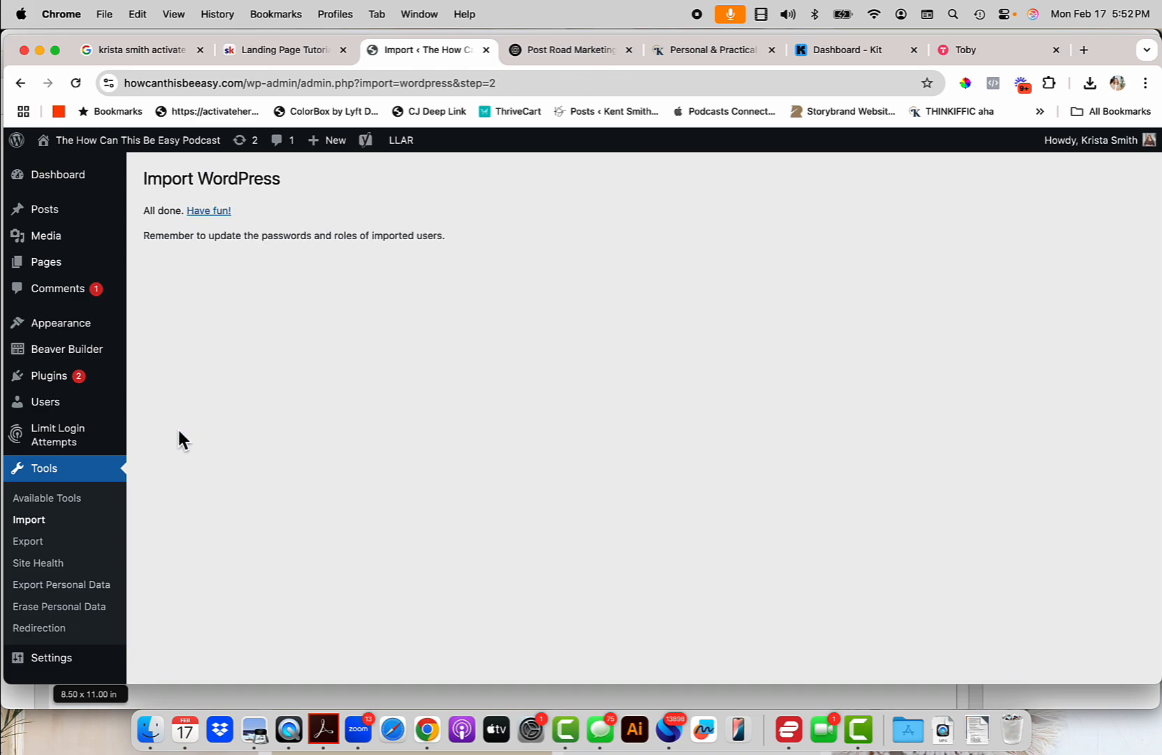
In the Toby tab, start entering the address activateherawesome.com/li.
{"action": "left_click", "coordinate": [972, 49]}
{"action": "left_click", "coordinate": [741, 81]}
{"action": "type", "text": "a"}
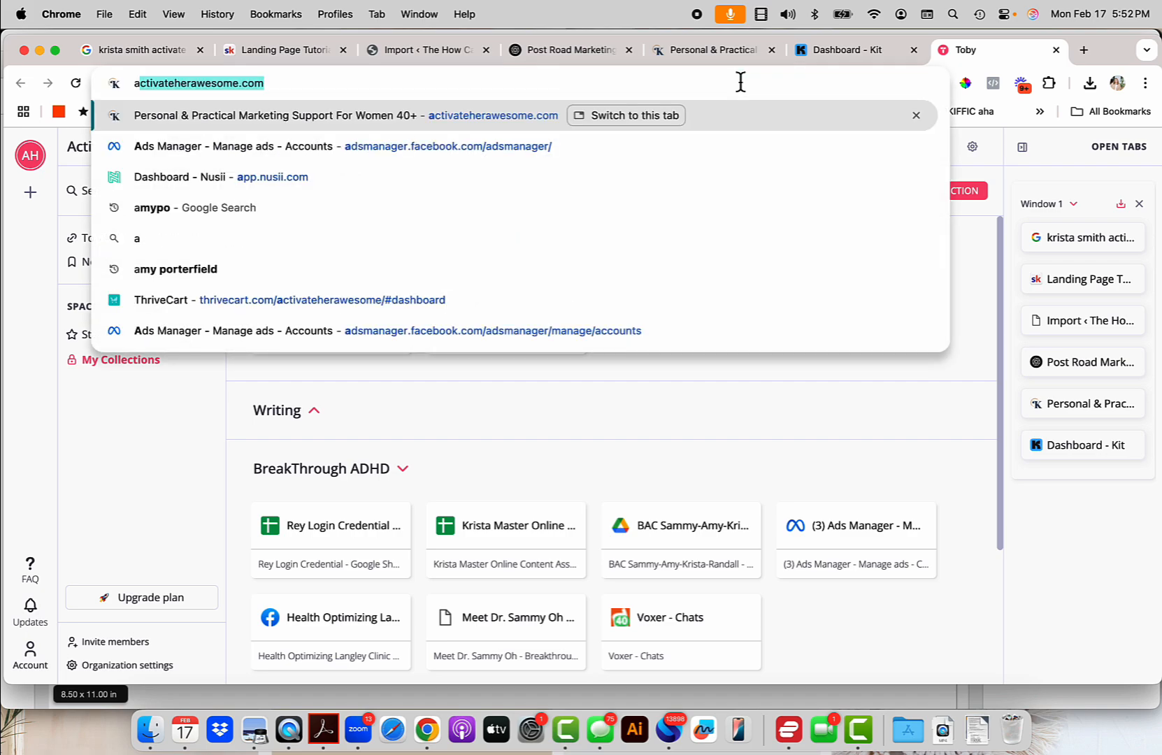
{"action": "type", "text": "ctivateherawesome.com/li"}
Load and scroll the site's Join the List page, then bring up Camtasia's export notice.
{"action": "key", "text": "Return"}
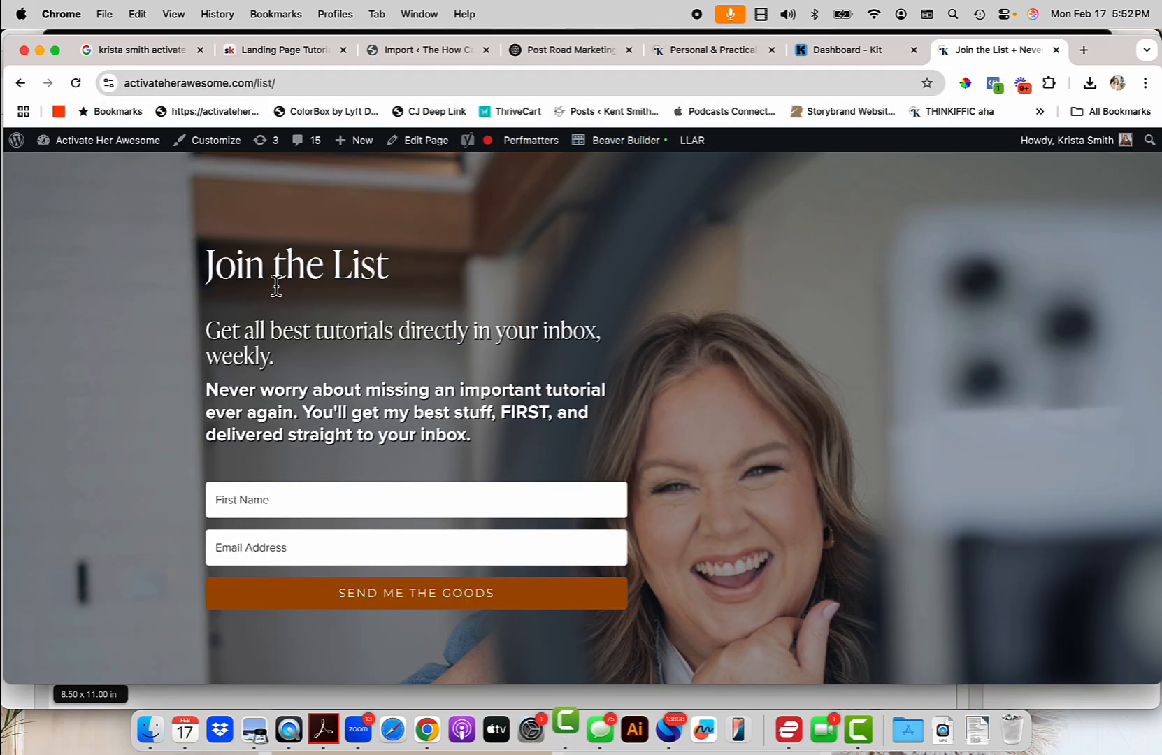
{"action": "scroll", "coordinate": [549, 592], "scroll_direction": "down", "scroll_amount": 1}
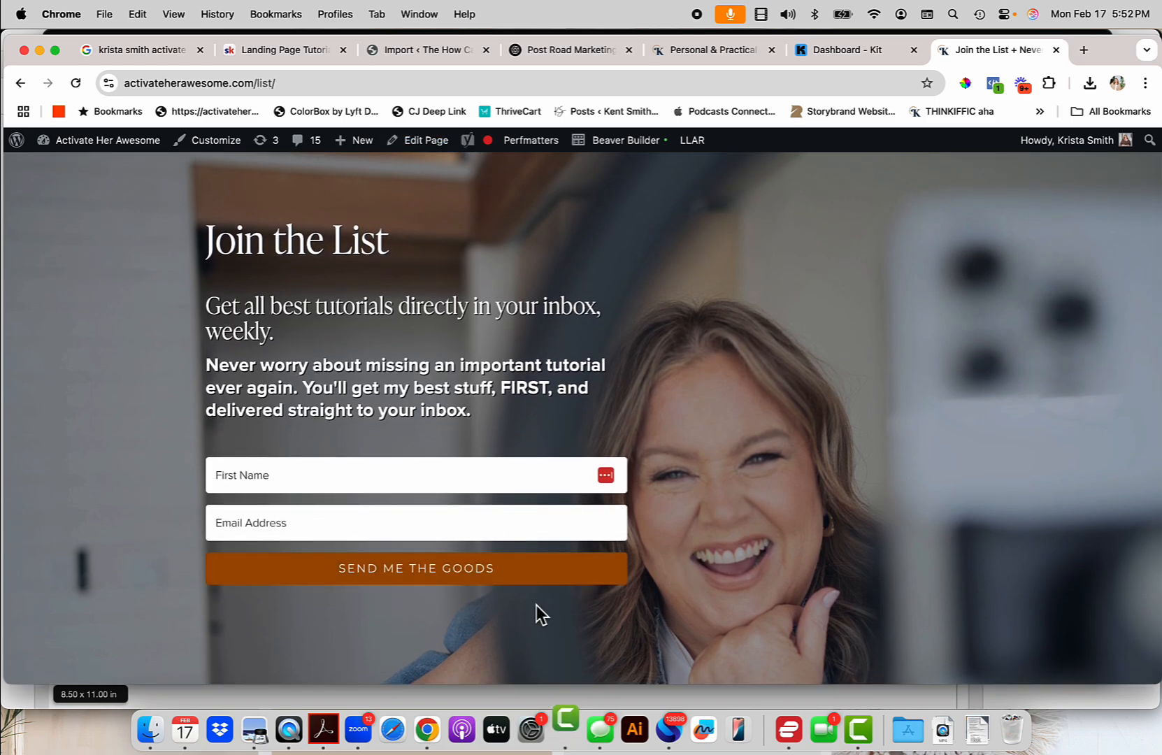
{"action": "left_click", "coordinate": [570, 727]}
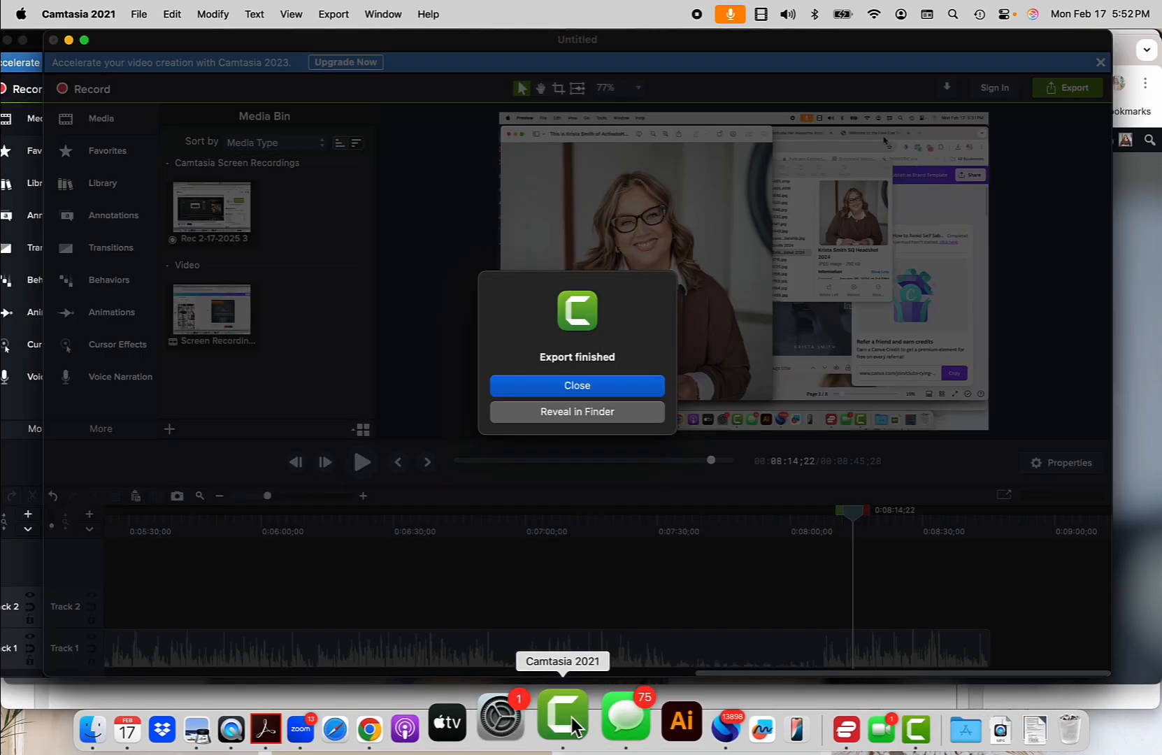
Close Camtasia's Export finished dialog and return to Chrome.
{"action": "left_click", "coordinate": [640, 396]}
{"action": "left_click", "coordinate": [428, 727]}
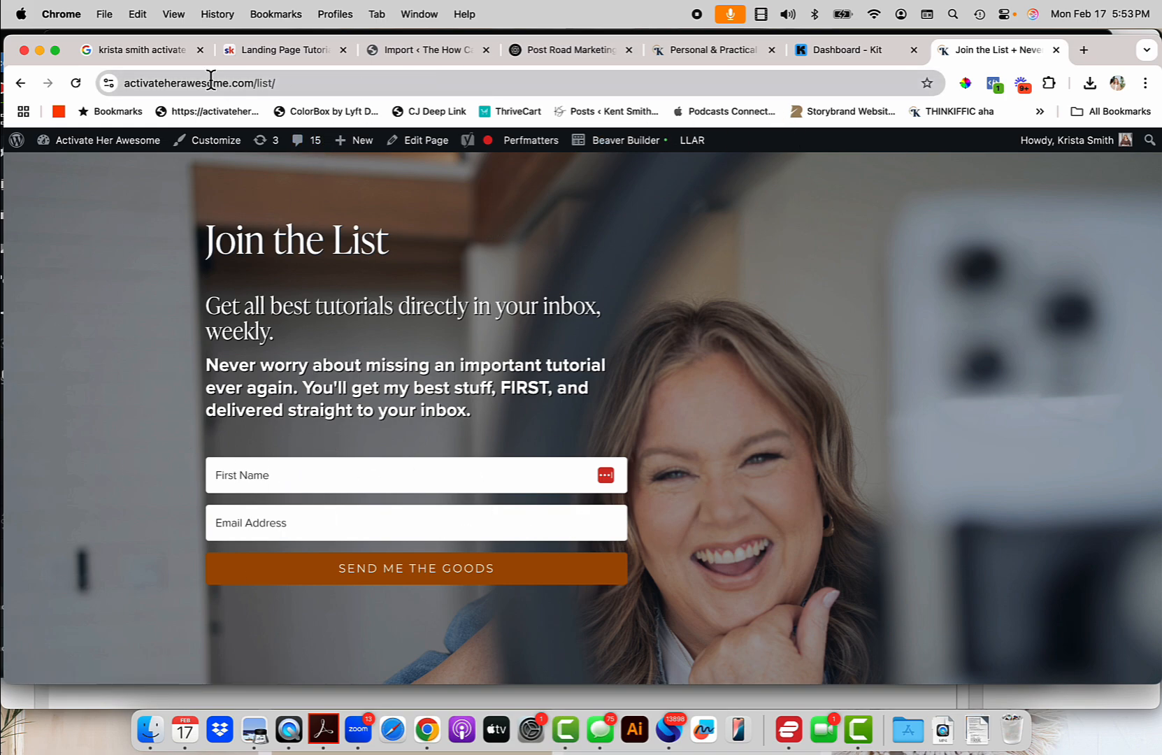
Start a new page from the podcast site's WordPress admin via + New > Page.
{"action": "left_click", "coordinate": [268, 51]}
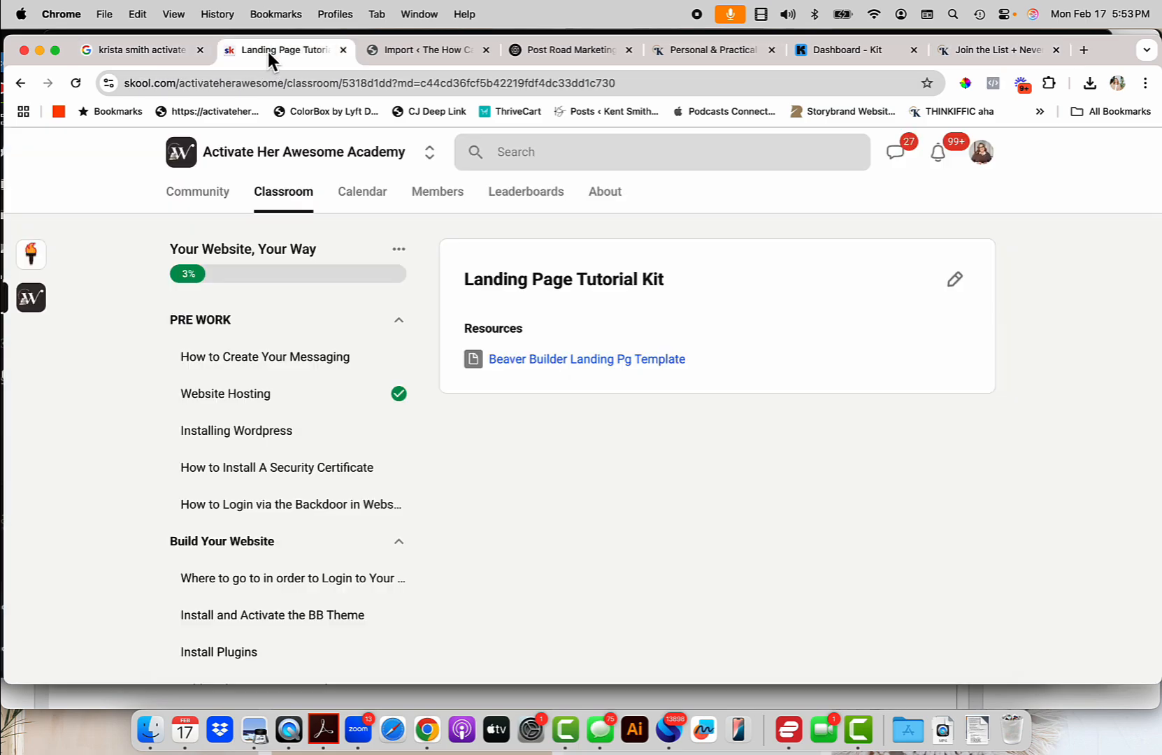
{"action": "left_click", "coordinate": [989, 52]}
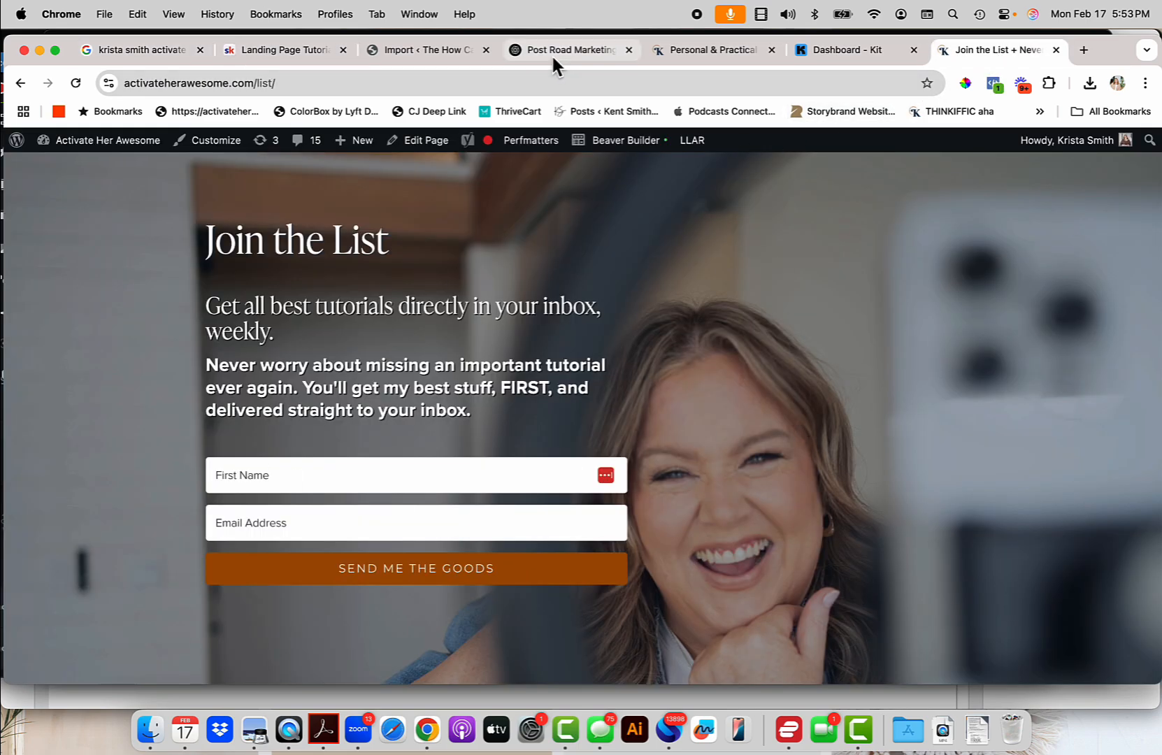
{"action": "left_click", "coordinate": [468, 51]}
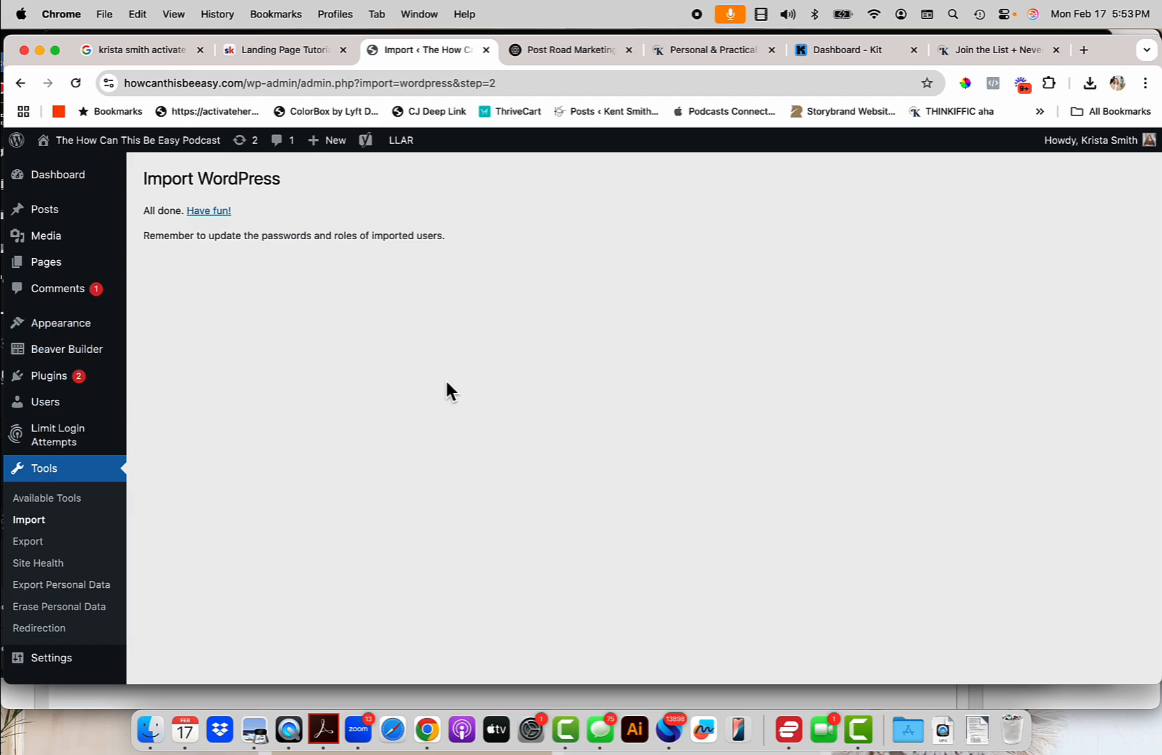
{"action": "mouse_move", "coordinate": [327, 140]}
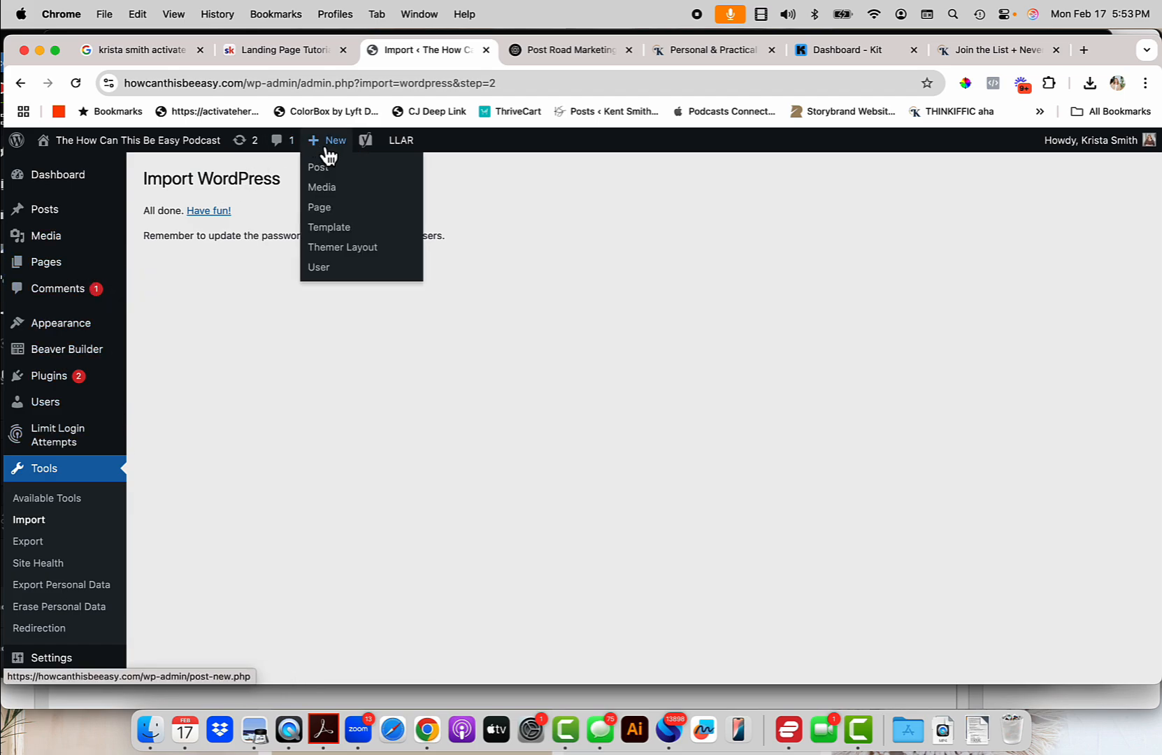
{"action": "left_click", "coordinate": [328, 208]}
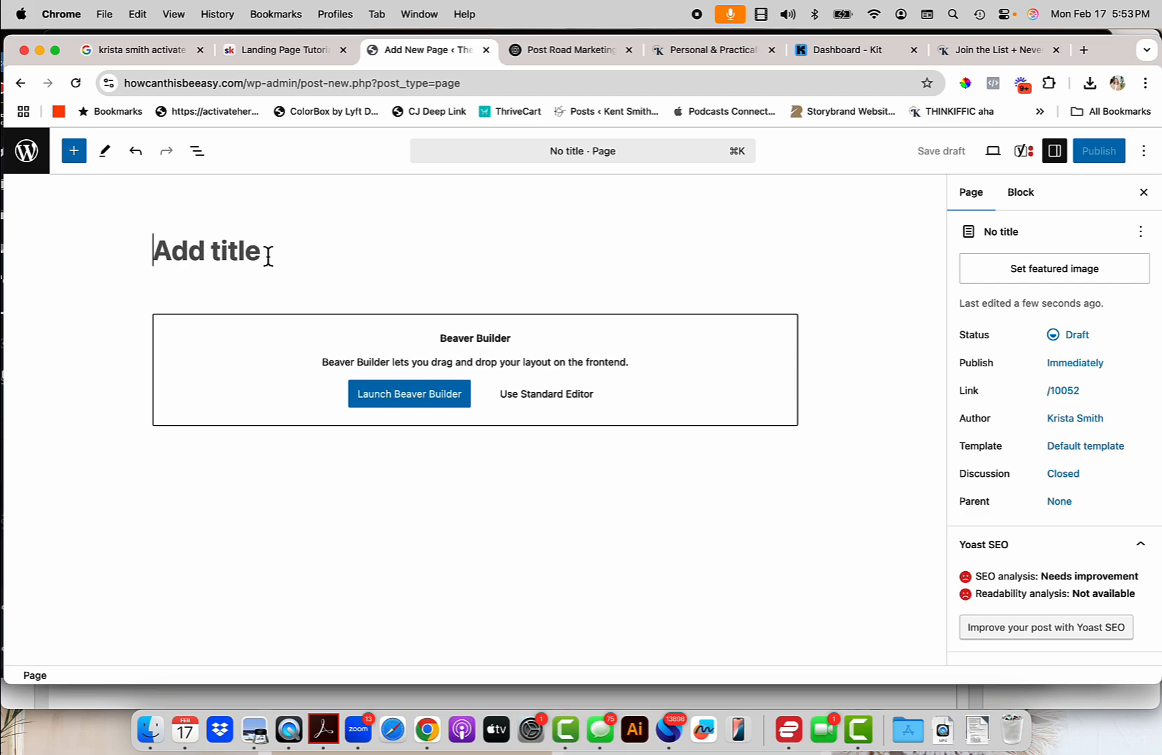
Title the new page 'Brand Voice'.
{"action": "type", "text": "at "}
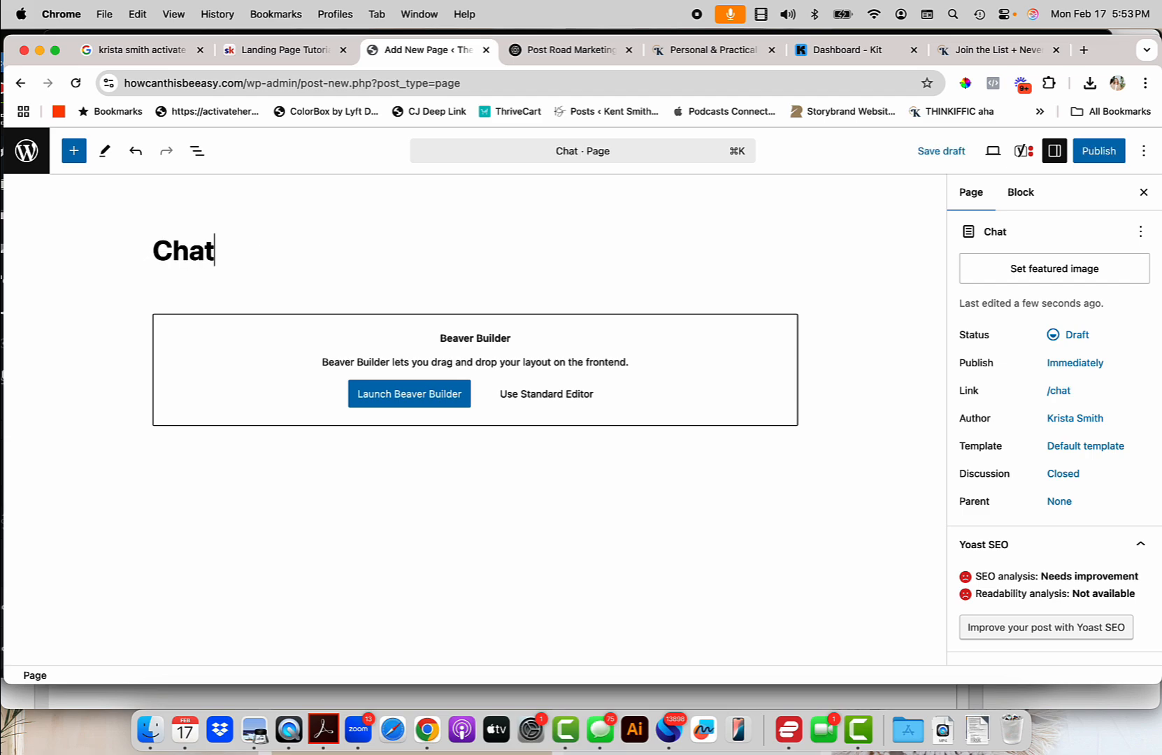
{"action": "type", "text": "GPT"}
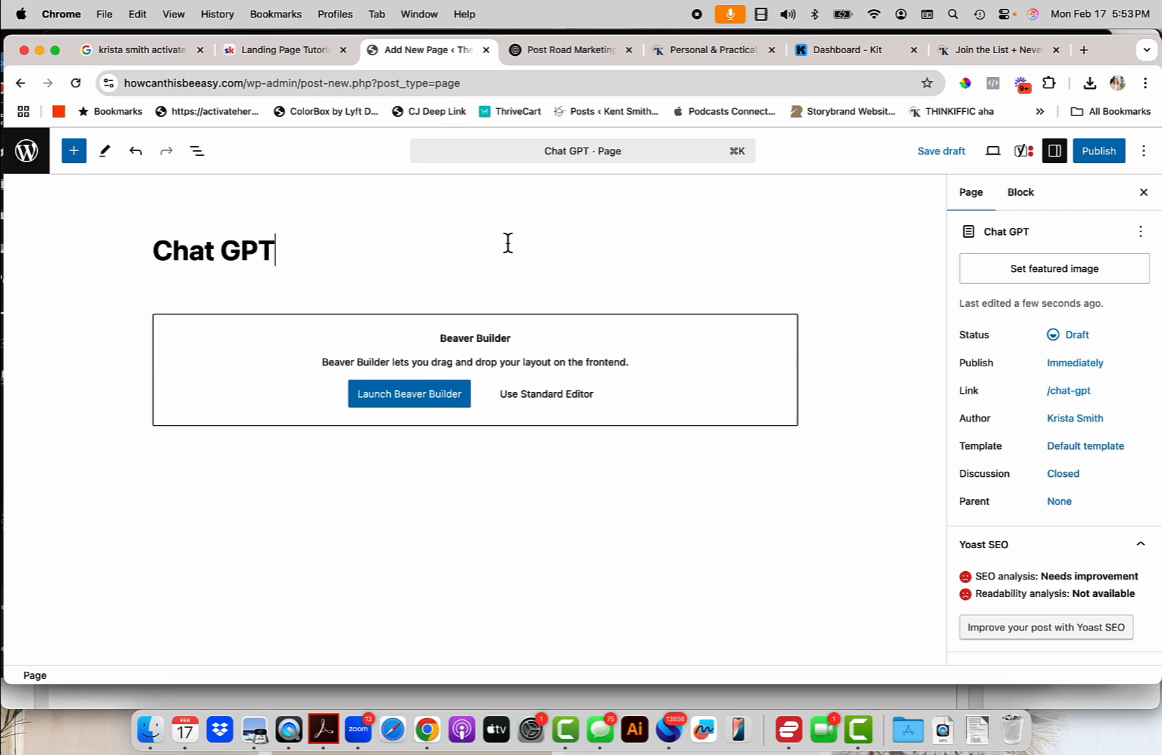
{"action": "type", "text": "Brand"}
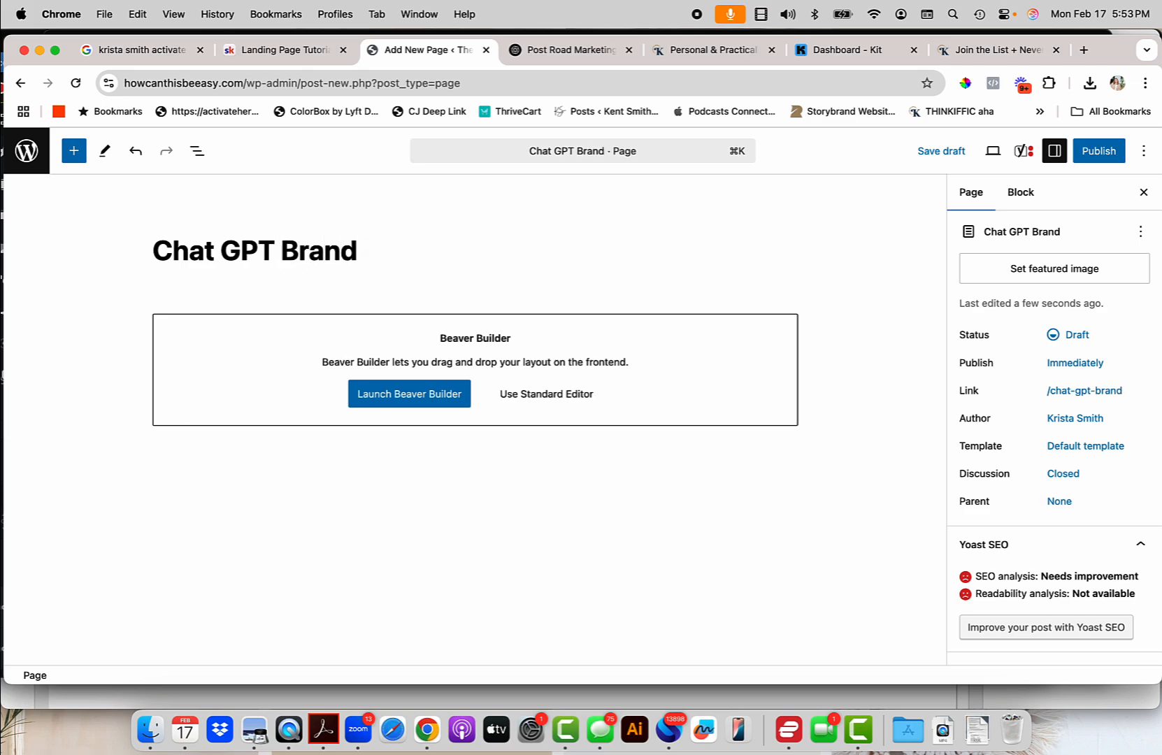
{"action": "key", "text": "super+a"}
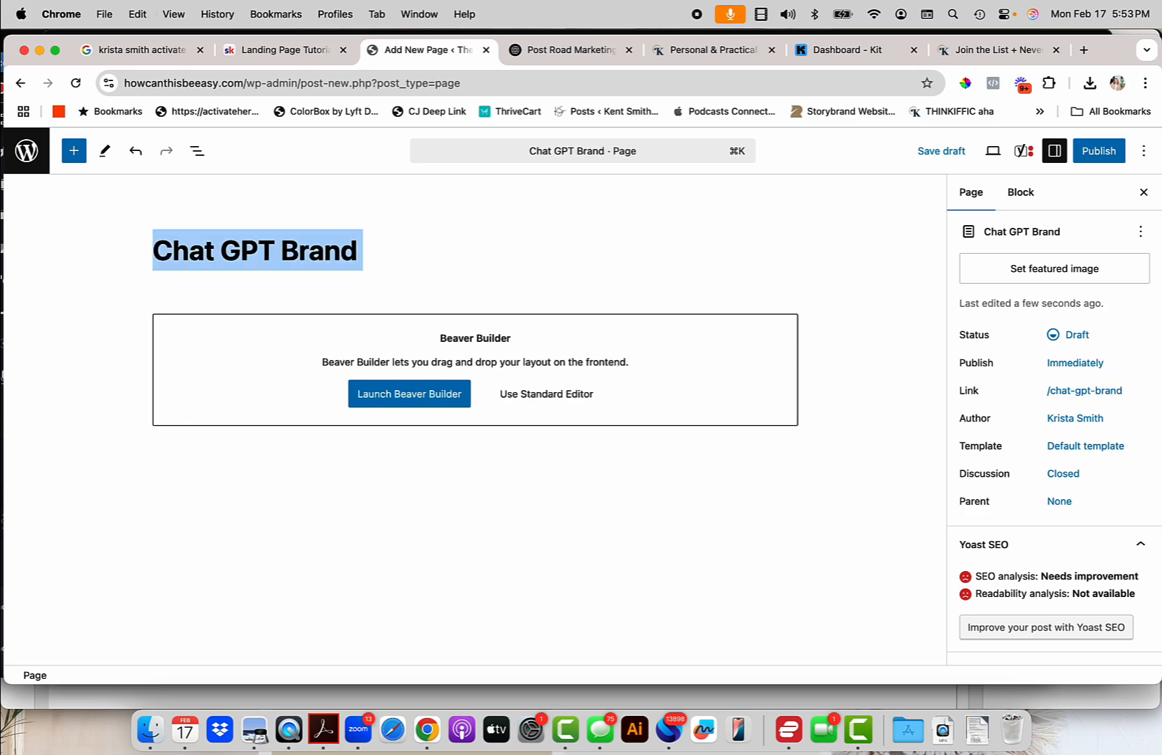
{"action": "type", "text": "Brand Voice"}
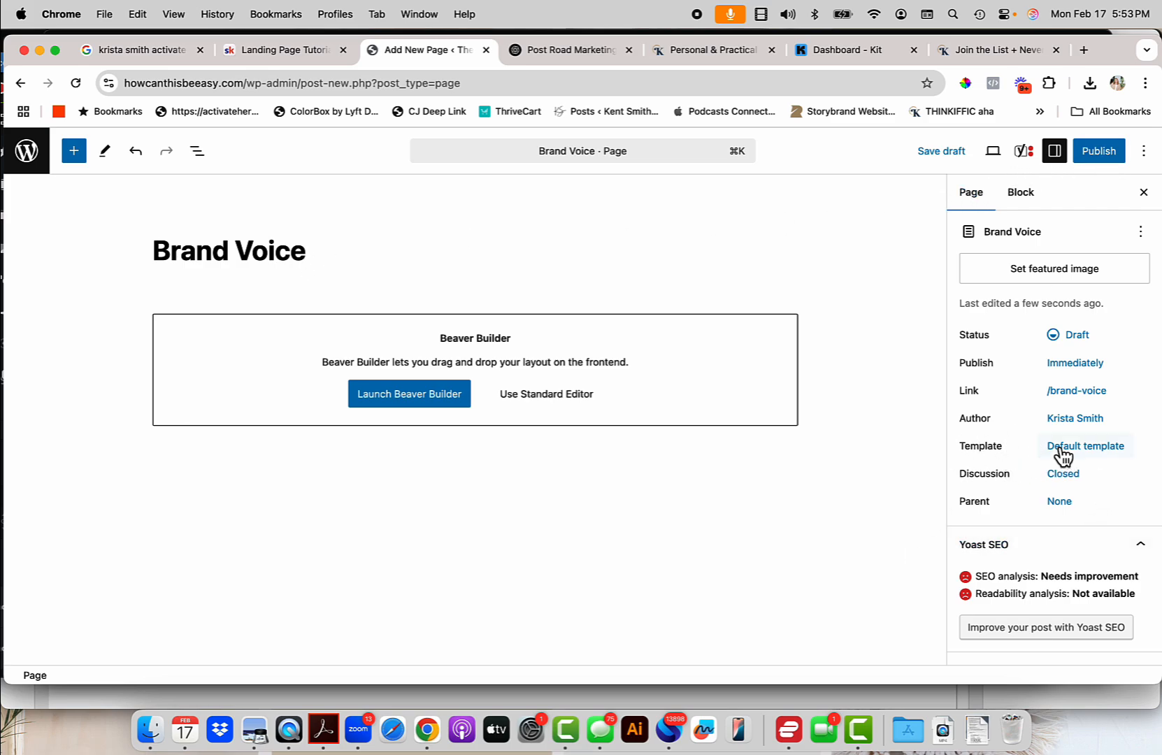
Apply the No Header/Footer template, publish the page, and launch Beaver Builder.
{"action": "left_click", "coordinate": [1087, 449]}
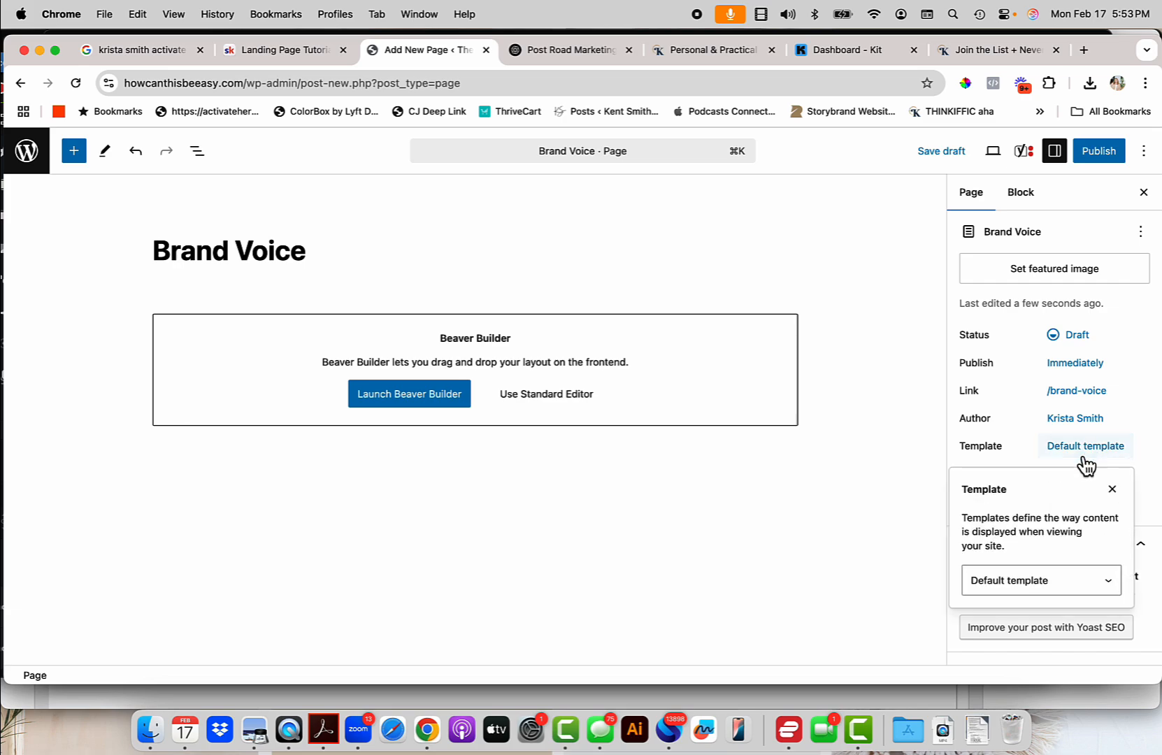
{"action": "left_click", "coordinate": [1035, 595]}
{"action": "left_click", "coordinate": [1030, 597]}
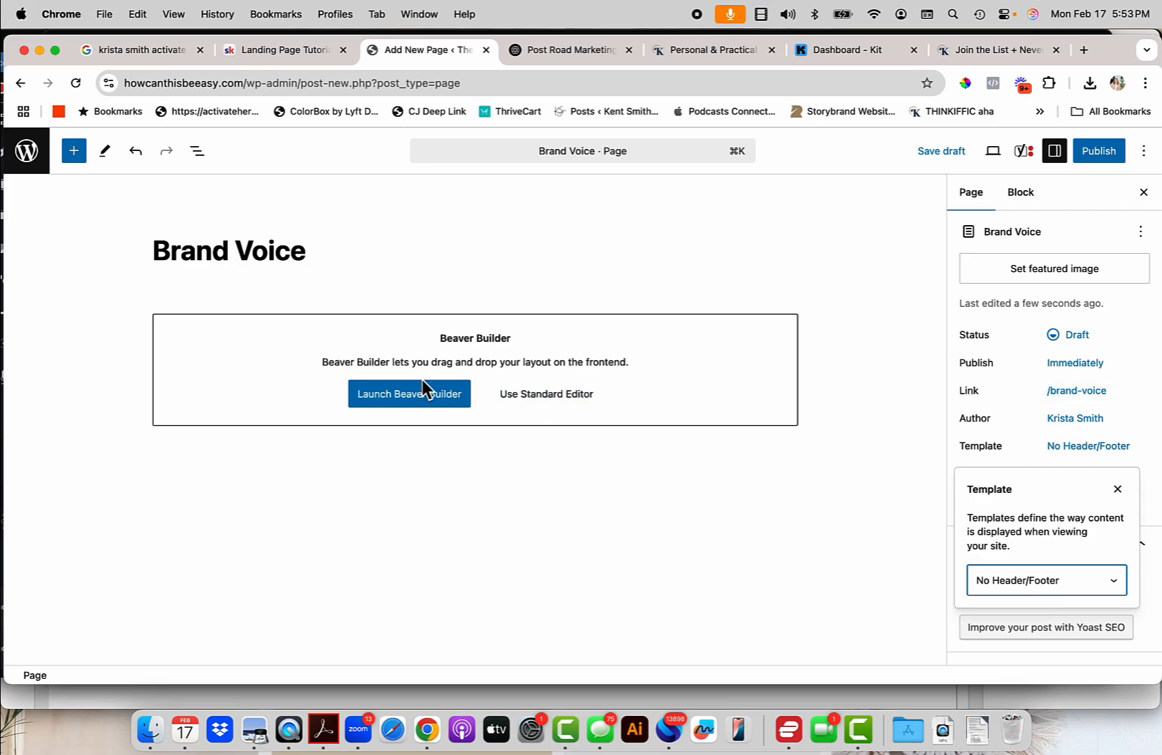
{"action": "left_click", "coordinate": [1109, 156]}
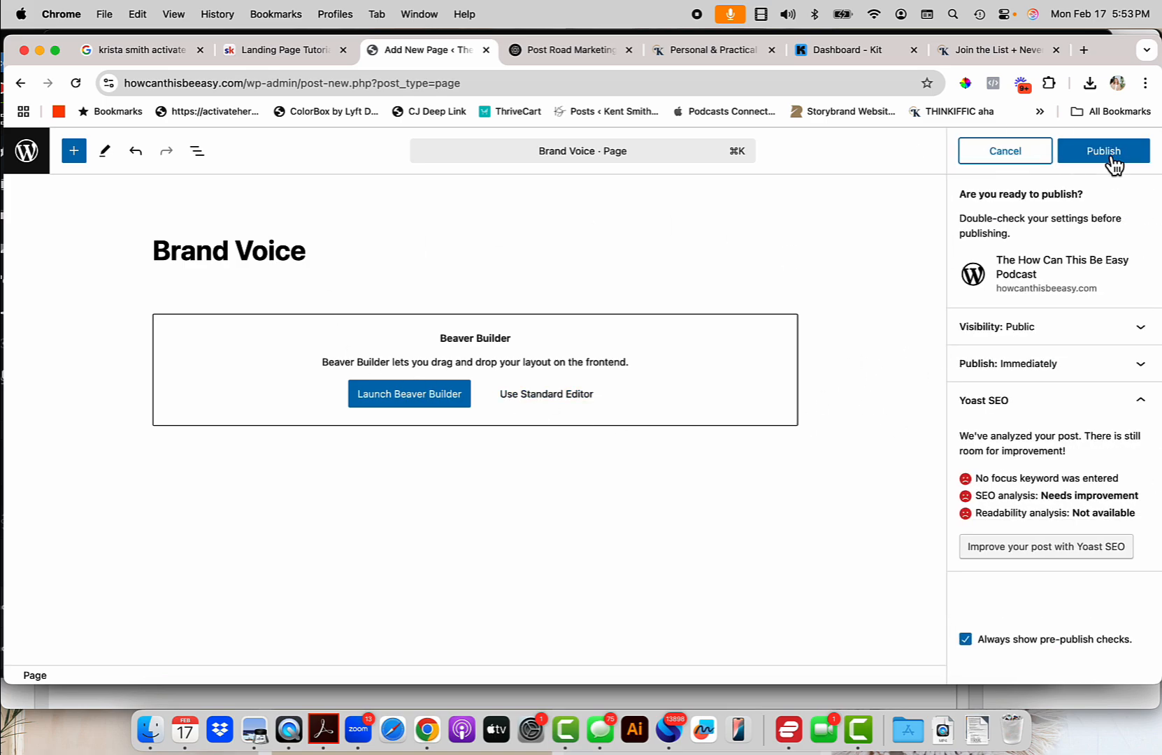
{"action": "left_click", "coordinate": [1109, 154]}
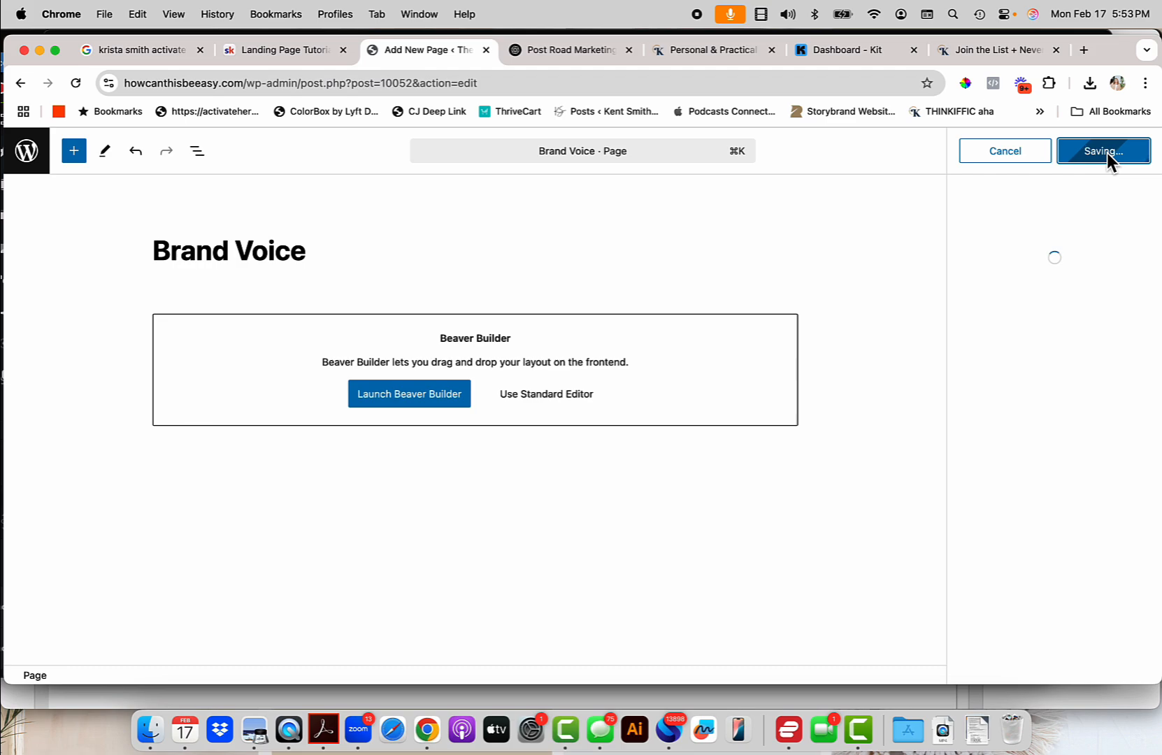
{"action": "left_click", "coordinate": [440, 397]}
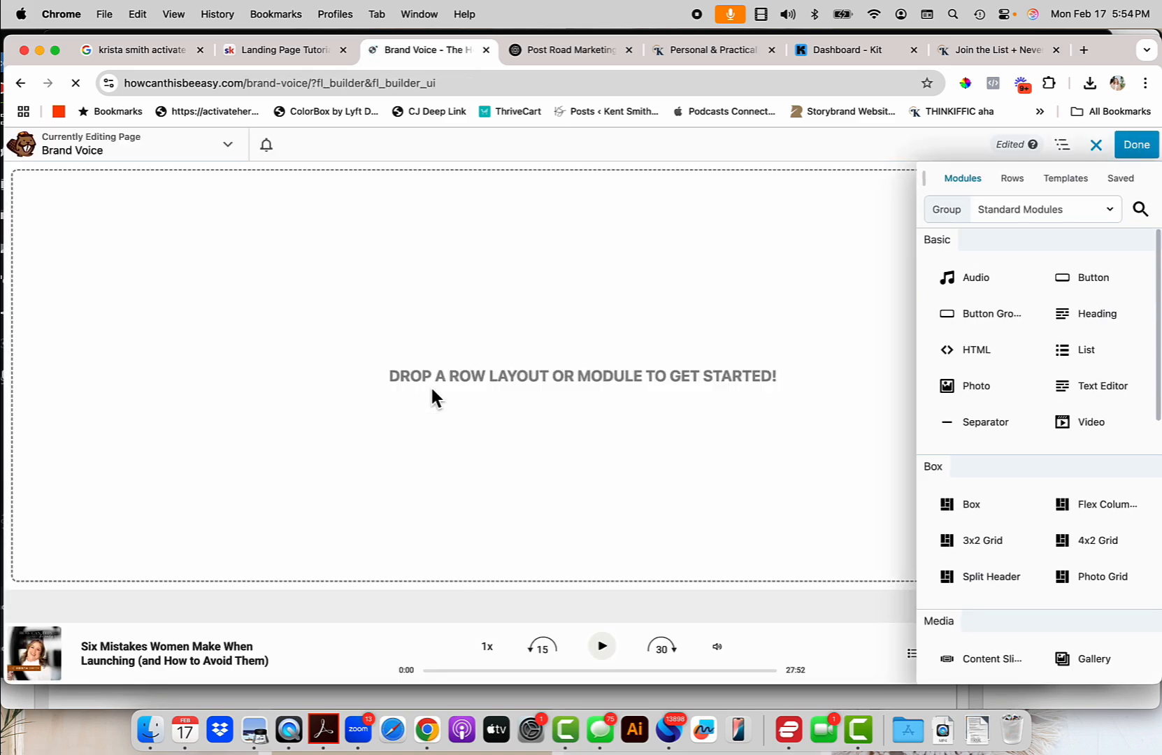
Apply the KIT LANDING PAGE template from the Saved Templates group.
{"action": "left_click", "coordinate": [1068, 184]}
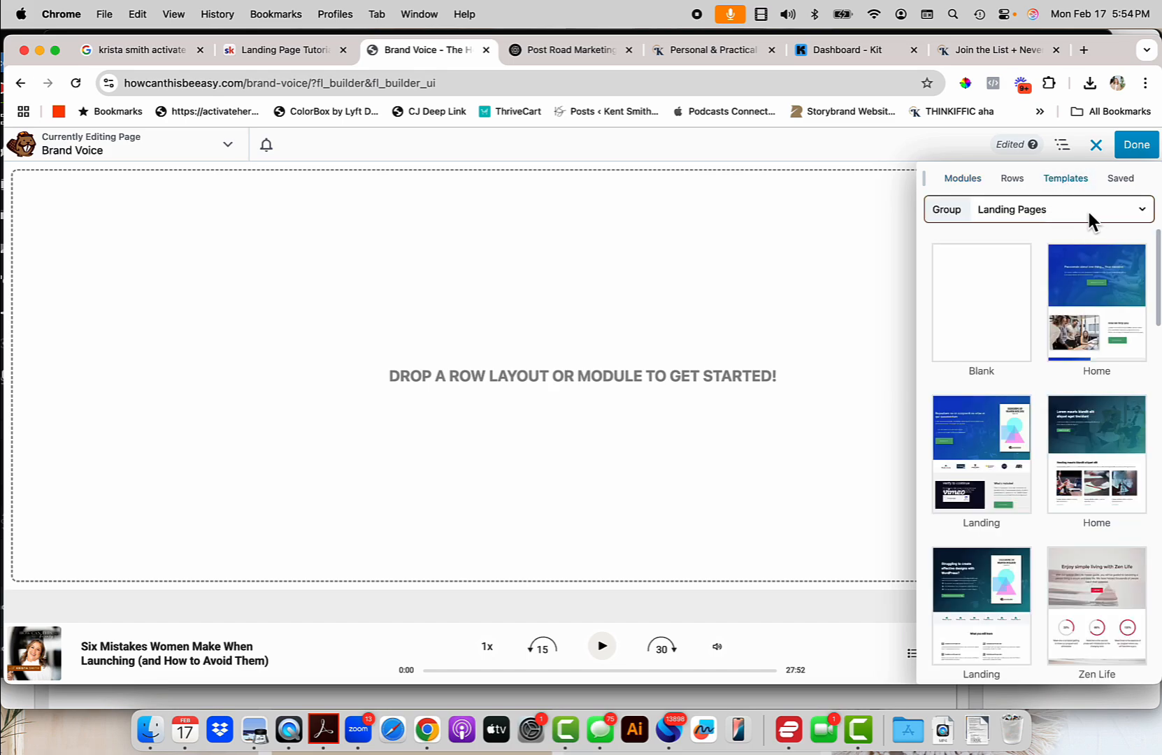
{"action": "left_click", "coordinate": [1089, 212]}
{"action": "left_click", "coordinate": [1003, 353]}
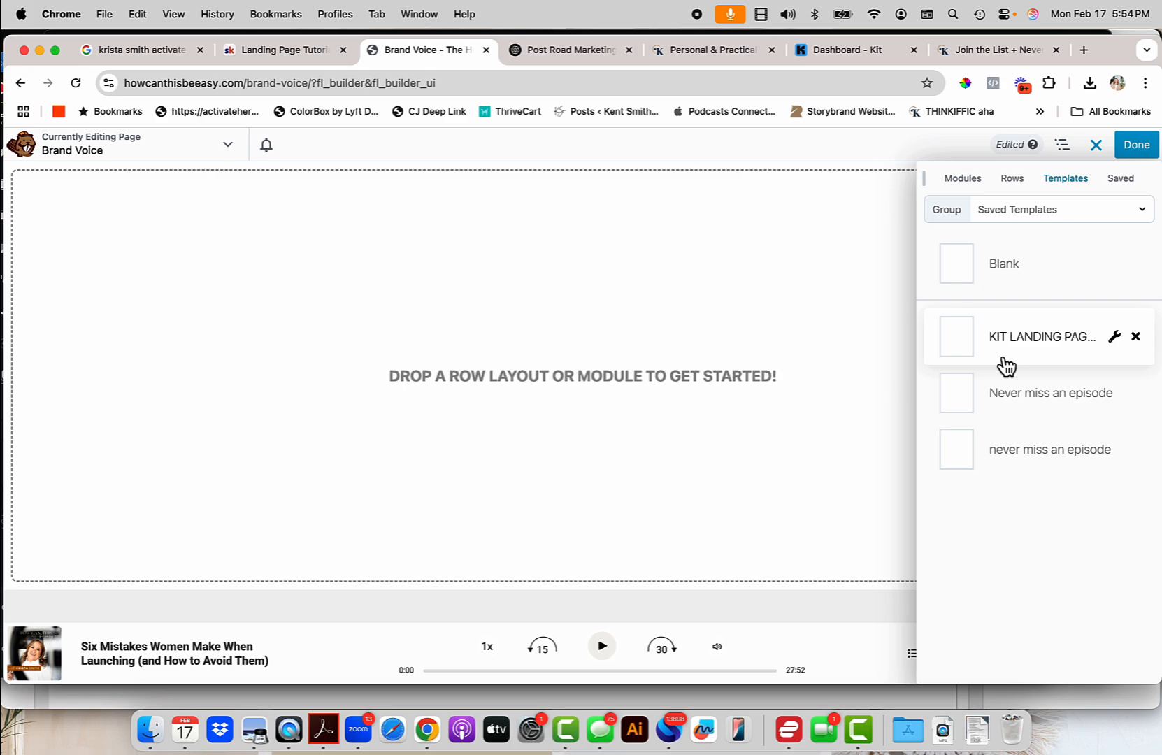
{"action": "left_click", "coordinate": [1072, 349]}
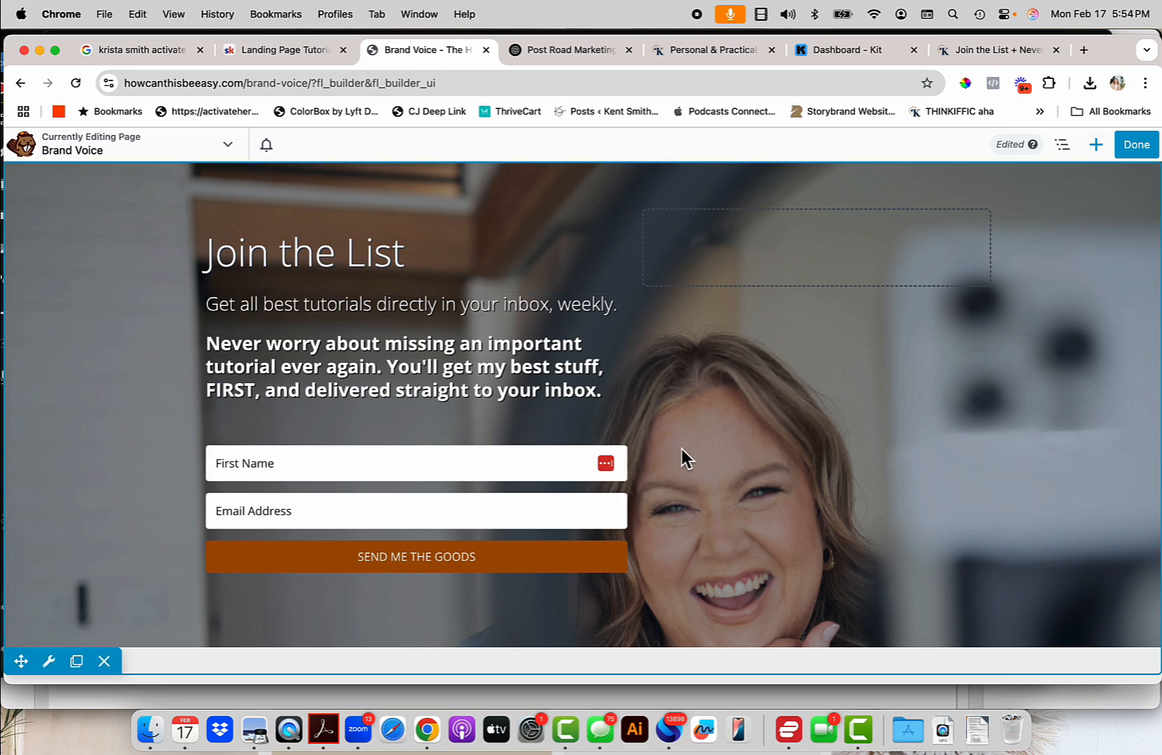
Replace the Join the List heading with 'Get the Brand Voice Guide', save, and widen its column.
{"action": "left_click", "coordinate": [291, 222]}
{"action": "mouse_move", "coordinate": [357, 251]}
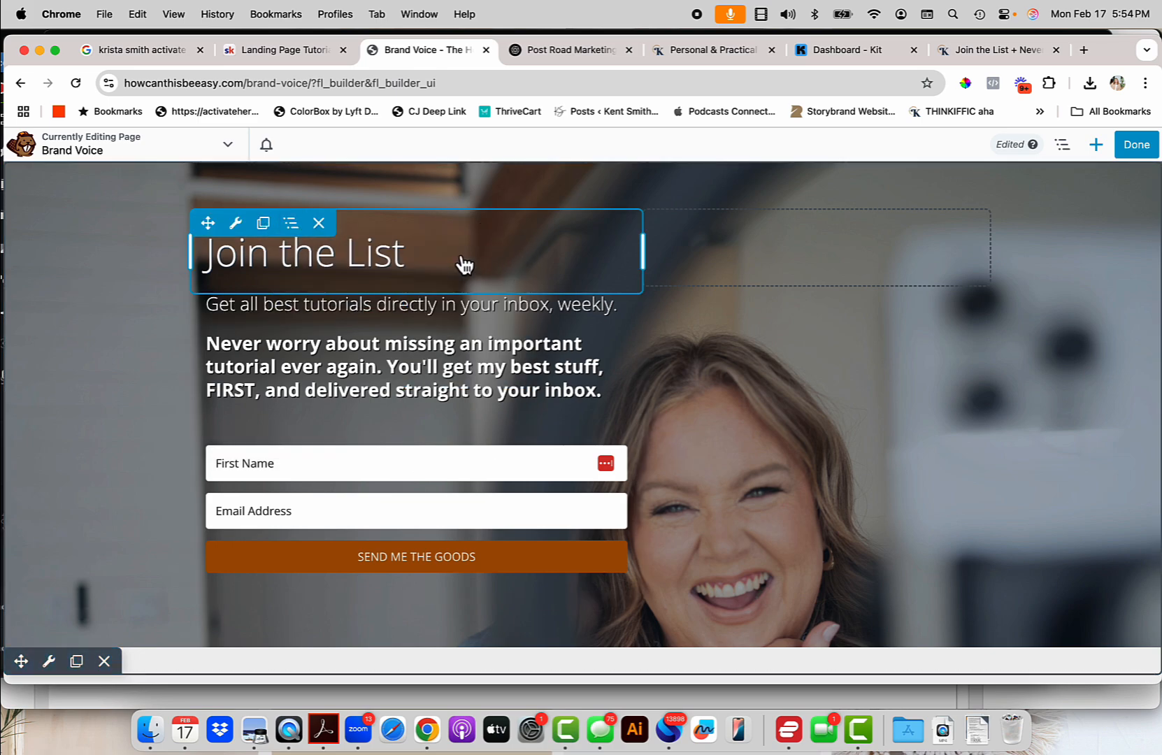
{"action": "left_click", "coordinate": [462, 260]}
{"action": "left_click_drag", "start_coordinate": [550, 272], "coordinate": [442, 284]}
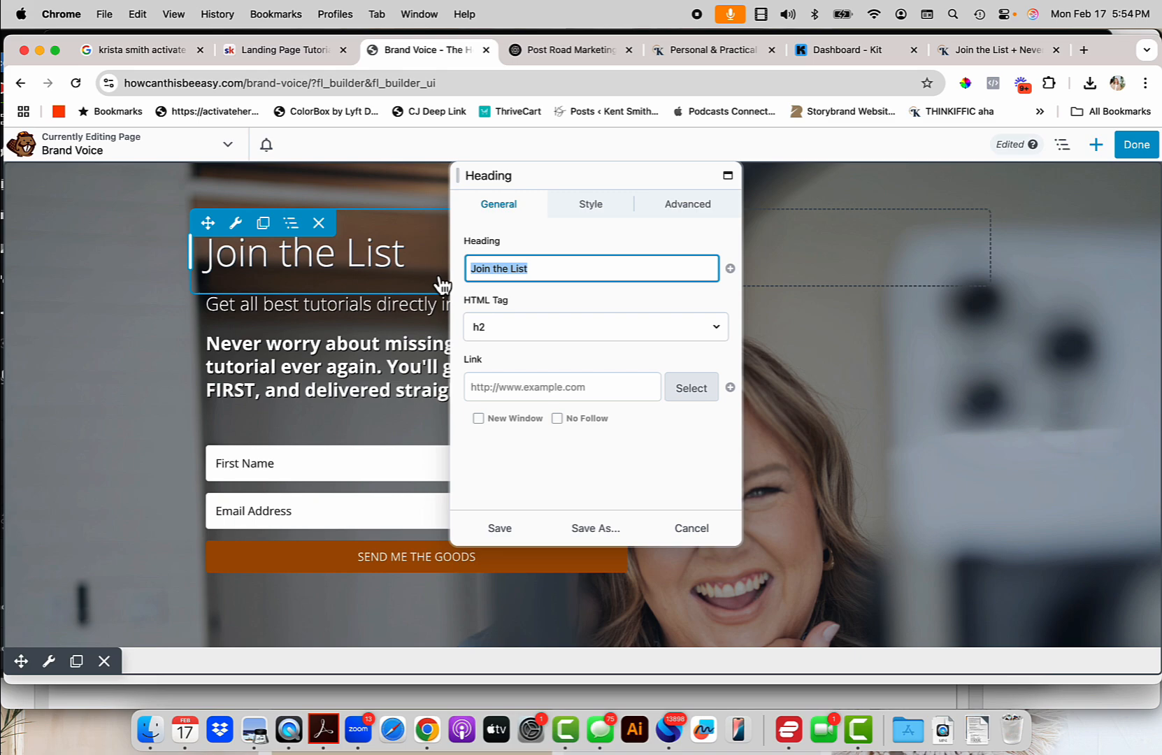
{"action": "type", "text": "Get the"}
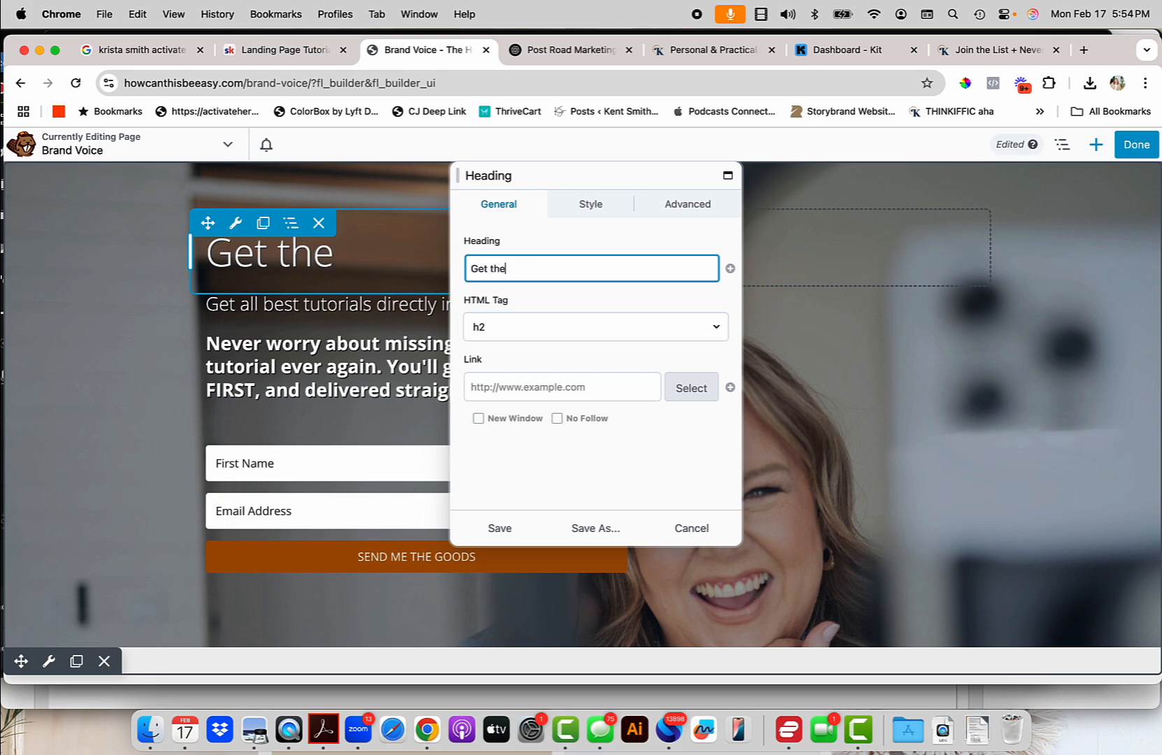
{"action": "type", "text": " Brand Voice"}
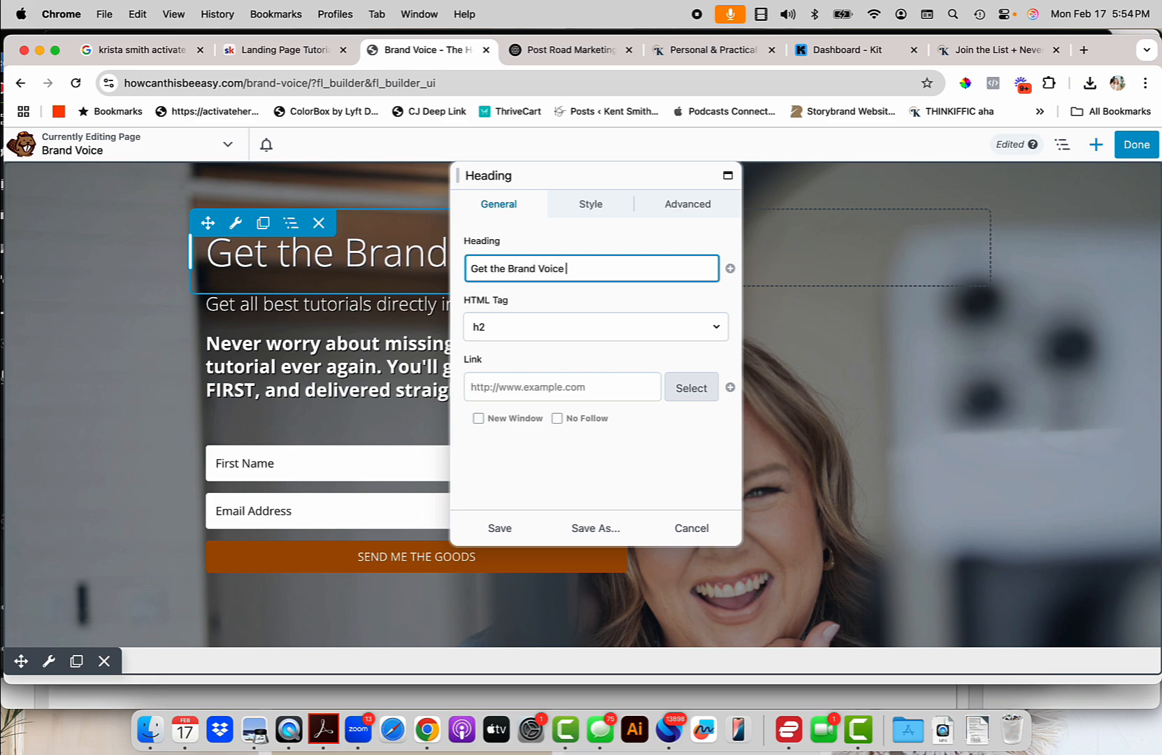
{"action": "type", "text": " Guide"}
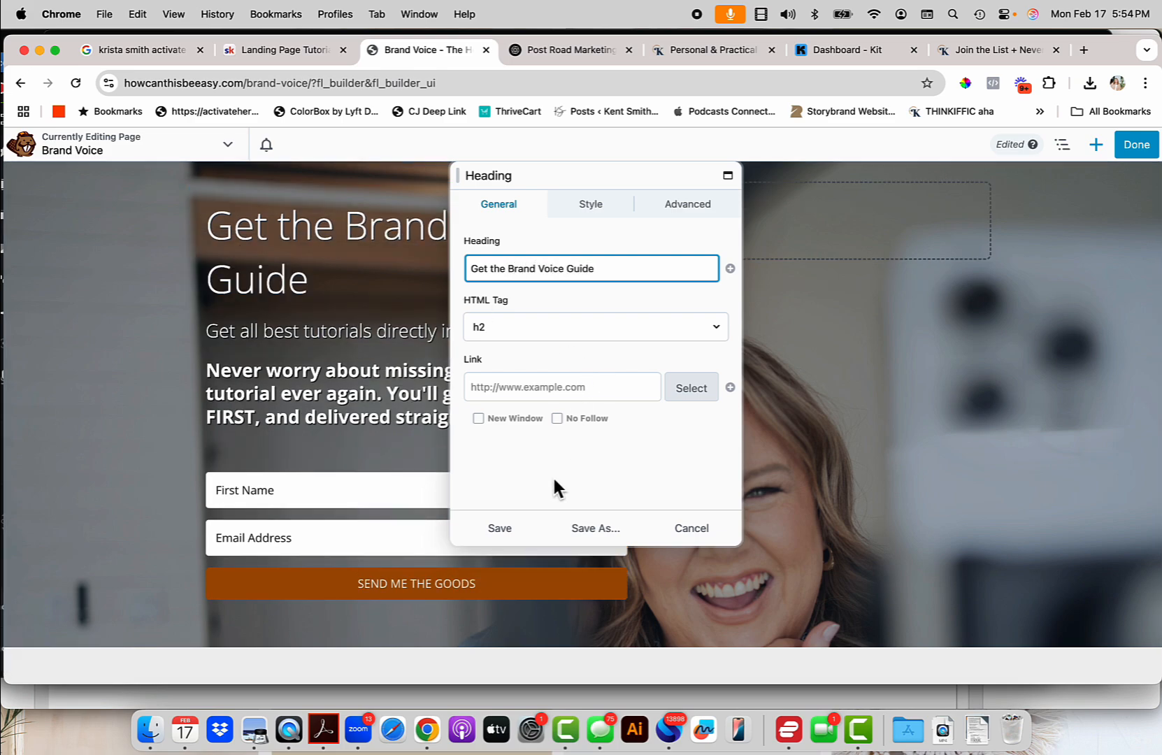
{"action": "left_click", "coordinate": [500, 529]}
{"action": "left_click_drag", "start_coordinate": [646, 252], "coordinate": [694, 253]}
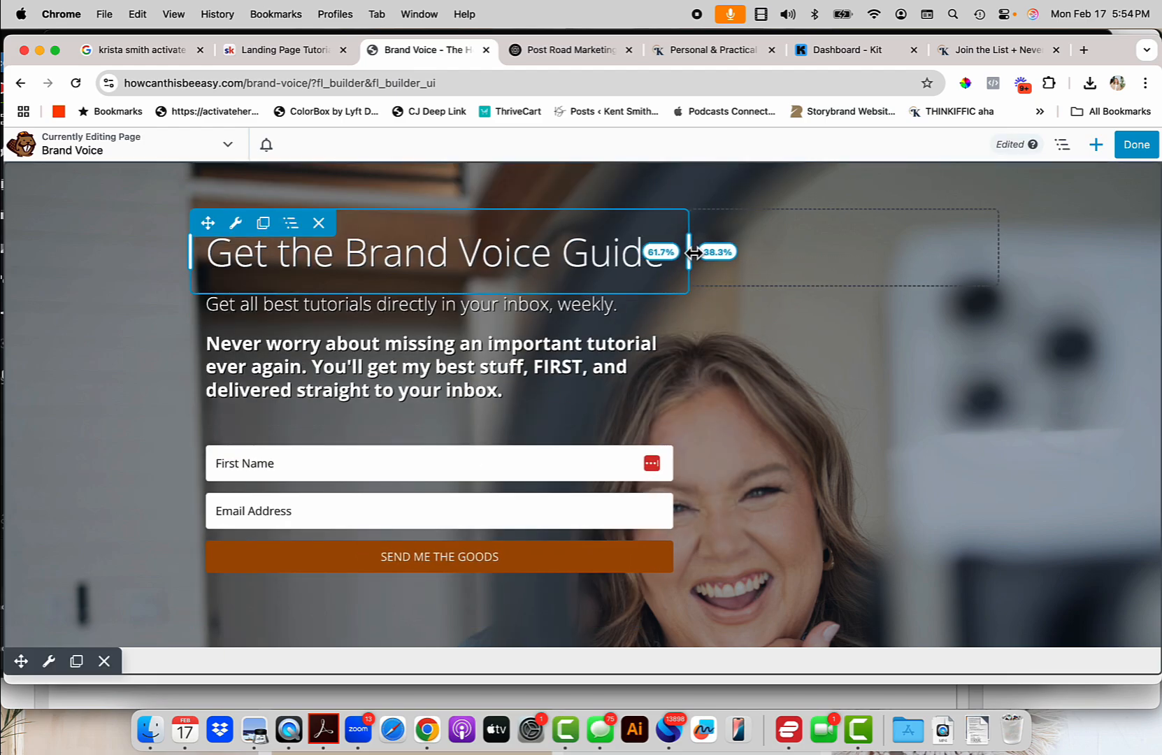
Replace the first intro paragraph with the question about Chat GPT prompts sounding like YOU wrote them.
{"action": "left_click", "coordinate": [527, 364]}
{"action": "scroll", "coordinate": [509, 472], "scroll_direction": "down", "scroll_amount": 2}
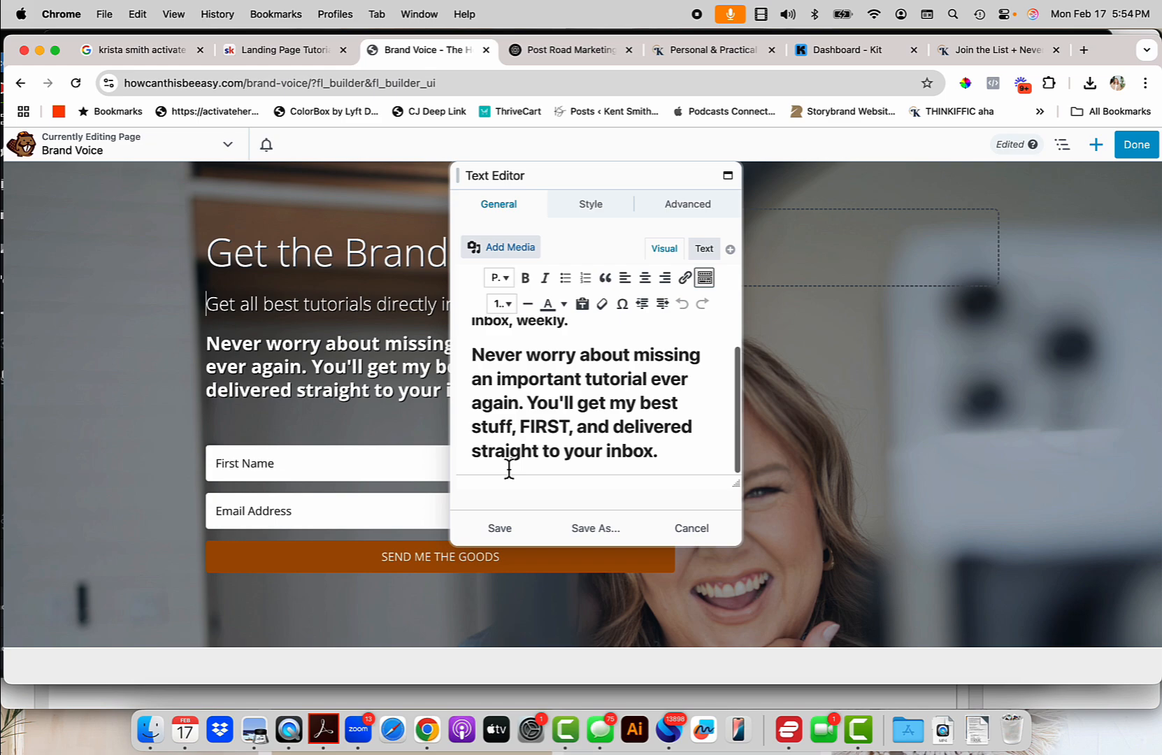
{"action": "scroll", "coordinate": [527, 400], "scroll_direction": "up", "scroll_amount": 1}
{"action": "left_click_drag", "start_coordinate": [570, 343], "coordinate": [454, 325]}
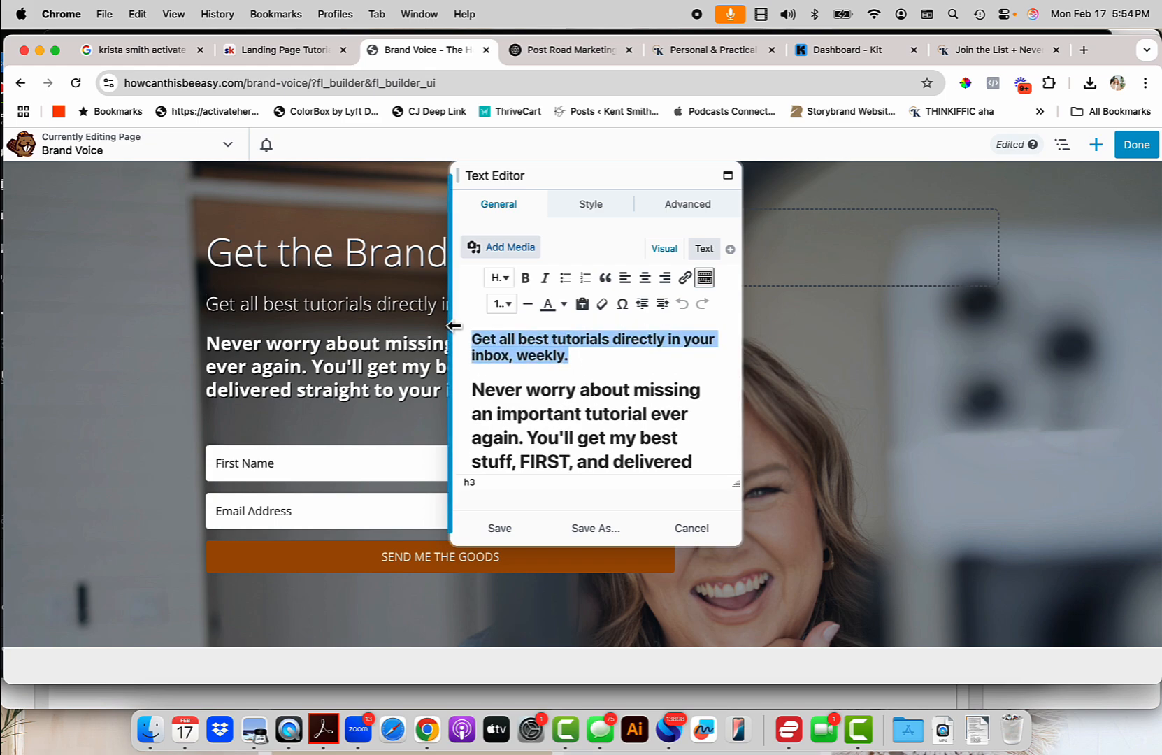
{"action": "type", "text": "St"}
{"action": "key", "text": "BackSpace"}
{"action": "key", "text": "BackSpace"}
{"action": "type", "text": "Do you want to make sure that Chat"}
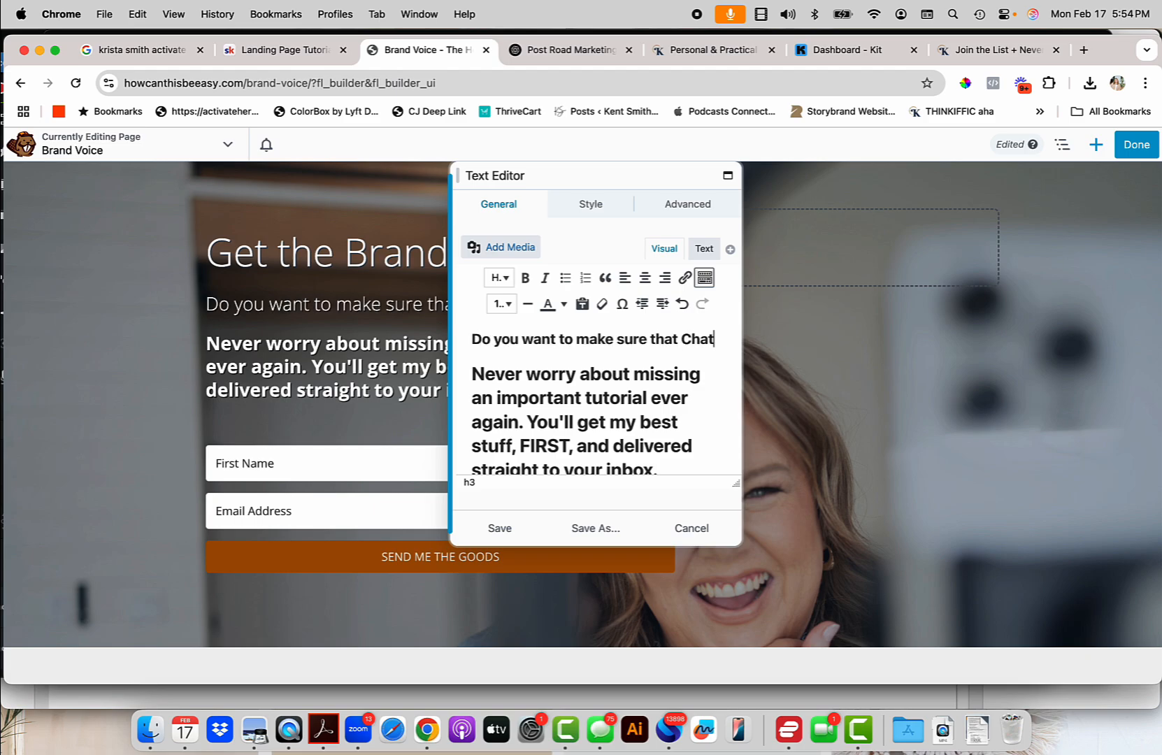
{"action": "type", "text": " GPT gives you prompts that sounds like YOU wrote it? You"}
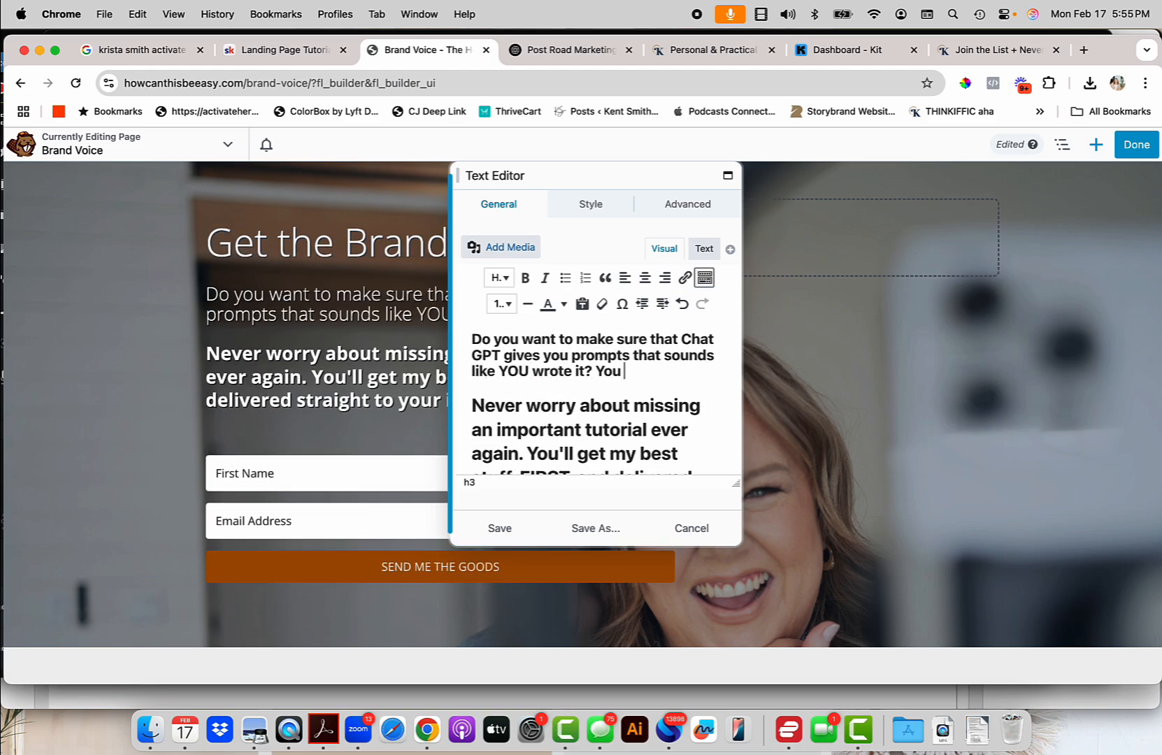
{"action": "type", "text": " need to upload your brand voice guide."}
Replace the second paragraph with 'This swipe file contains the EXACT prompt I use in my own account' and save.
{"action": "scroll", "coordinate": [505, 411], "scroll_direction": "down", "scroll_amount": 1}
{"action": "triple_click", "coordinate": [506, 412]}
{"action": "type", "text": "This swipe file contains the EXACT propm"}
{"action": "key", "text": "BackSpace"}
{"action": "type", "text": "mt I use in my own account."}
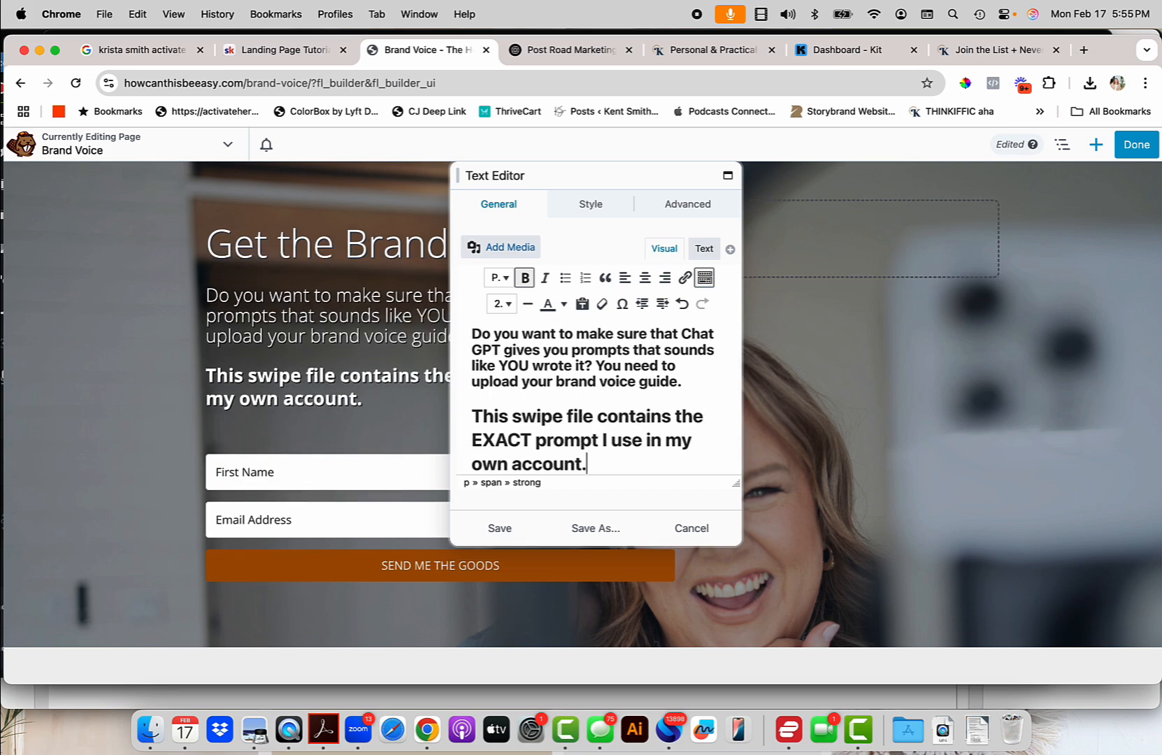
{"action": "left_click", "coordinate": [500, 530]}
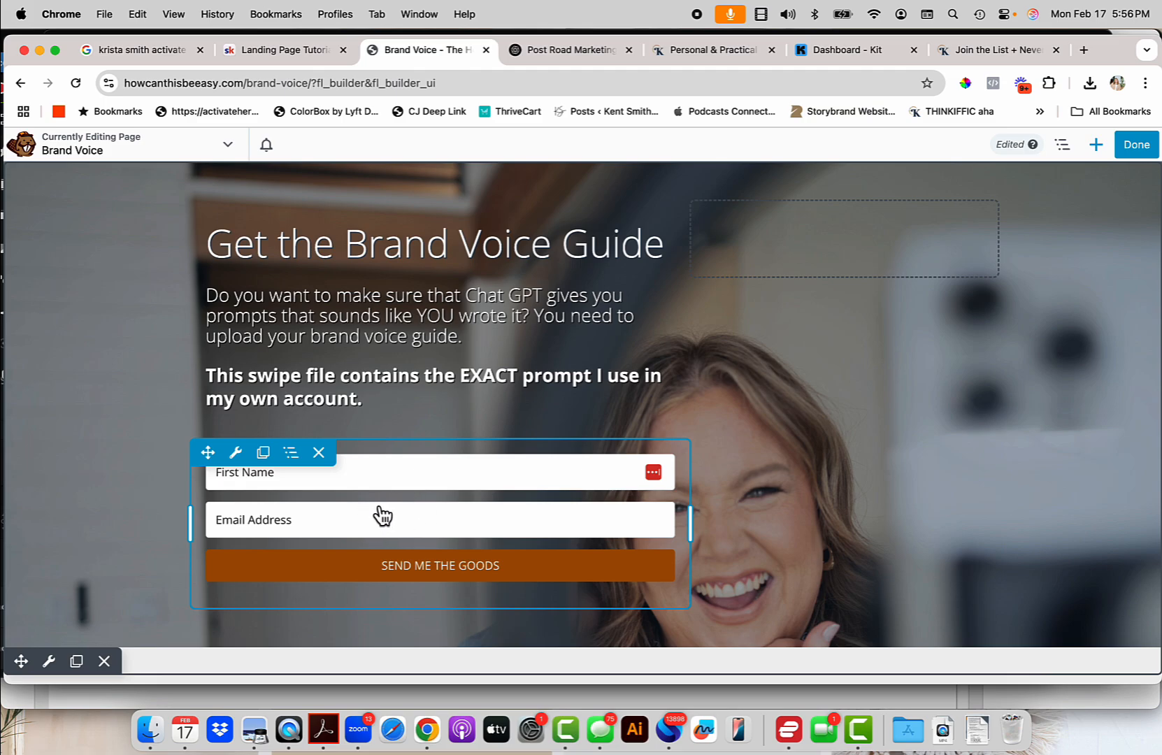
Exit Beaver Builder with Done and publish the Brand Voice page.
{"action": "left_click", "coordinate": [1136, 145]}
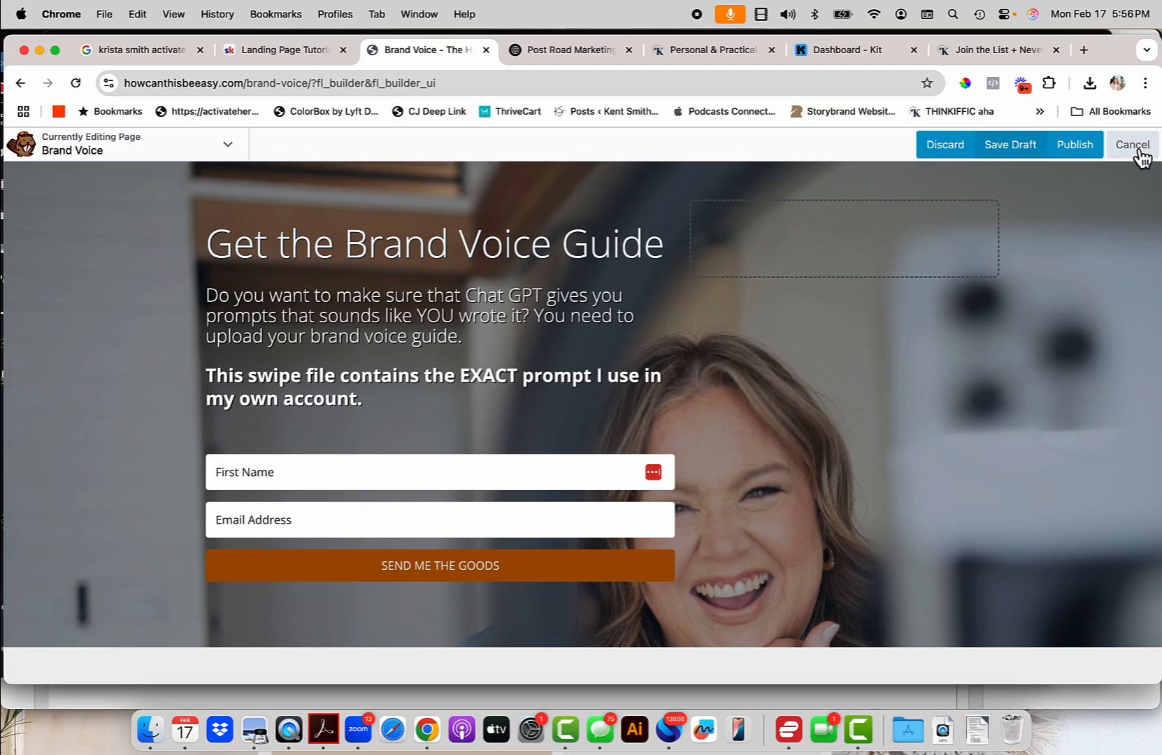
{"action": "left_click", "coordinate": [1096, 151]}
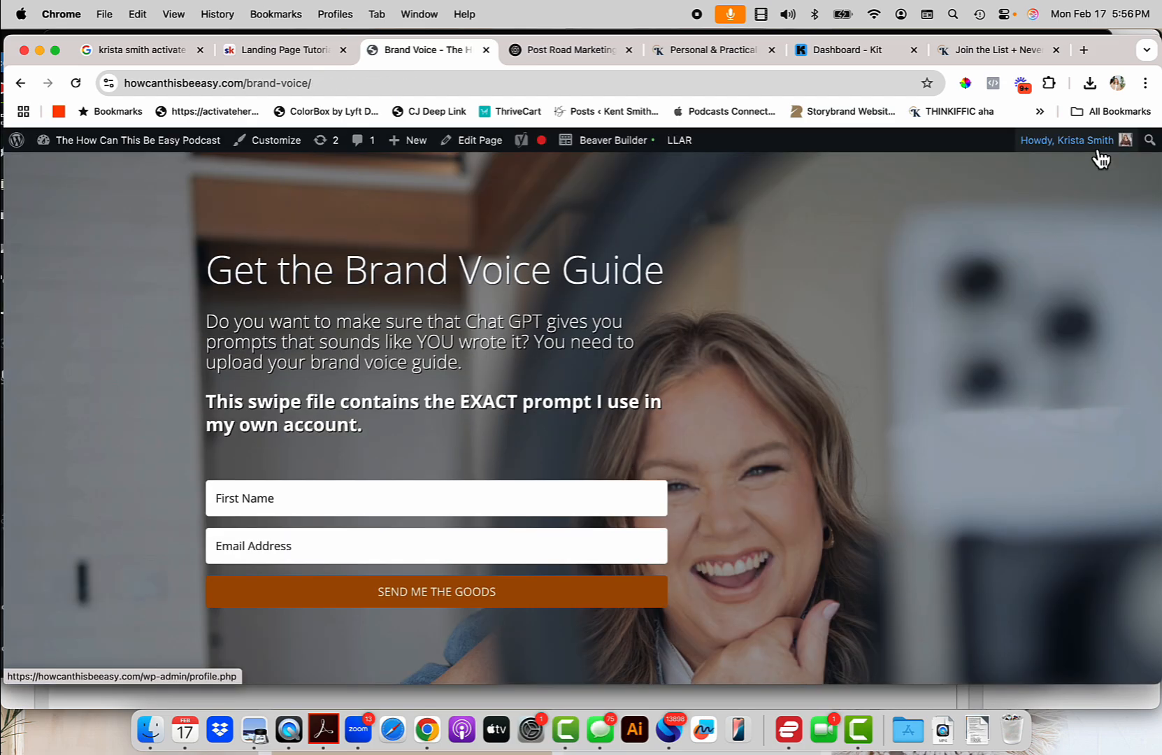
{"action": "mouse_move", "coordinate": [1102, 155]}
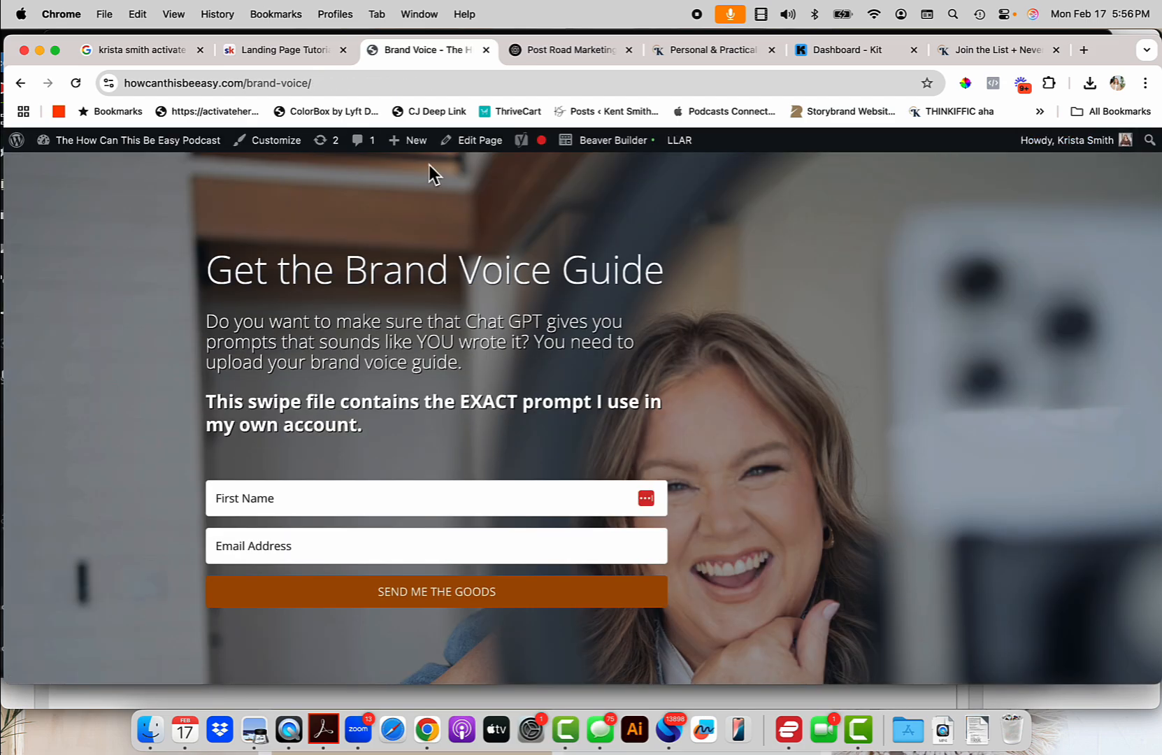
{"action": "mouse_move", "coordinate": [428, 145]}
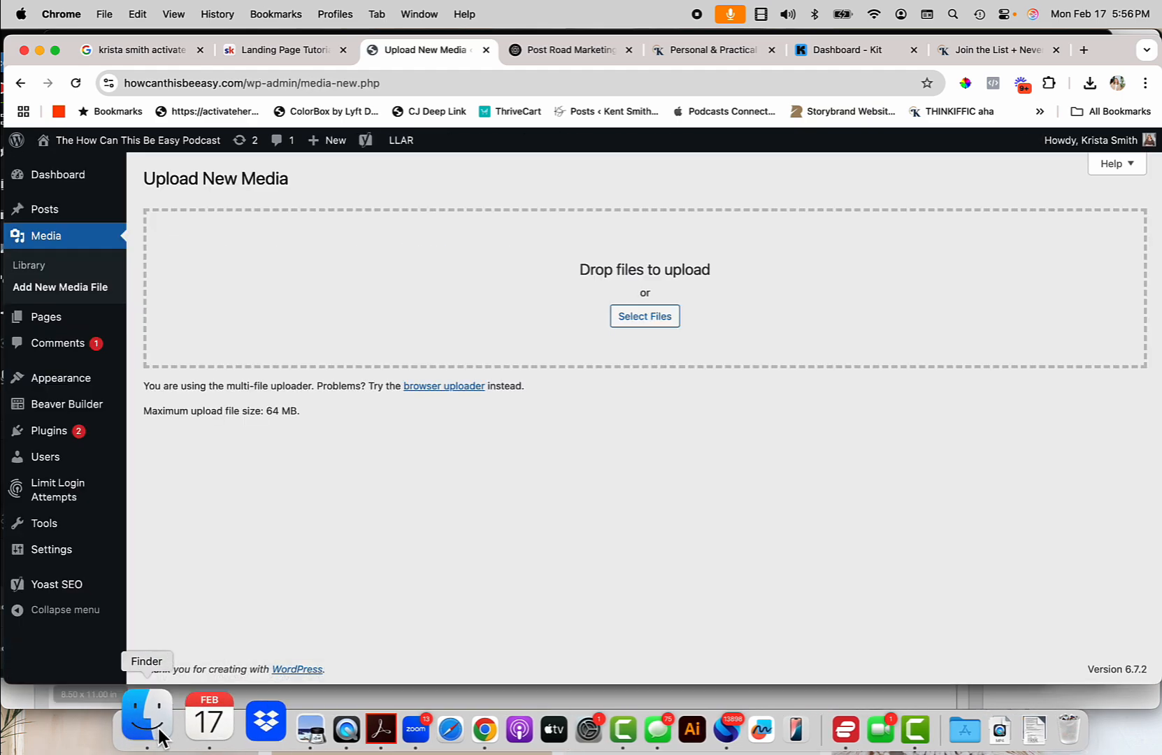
Upload the brand voice guide PDF as new media and copy its URL.
{"action": "left_click", "coordinate": [150, 730]}
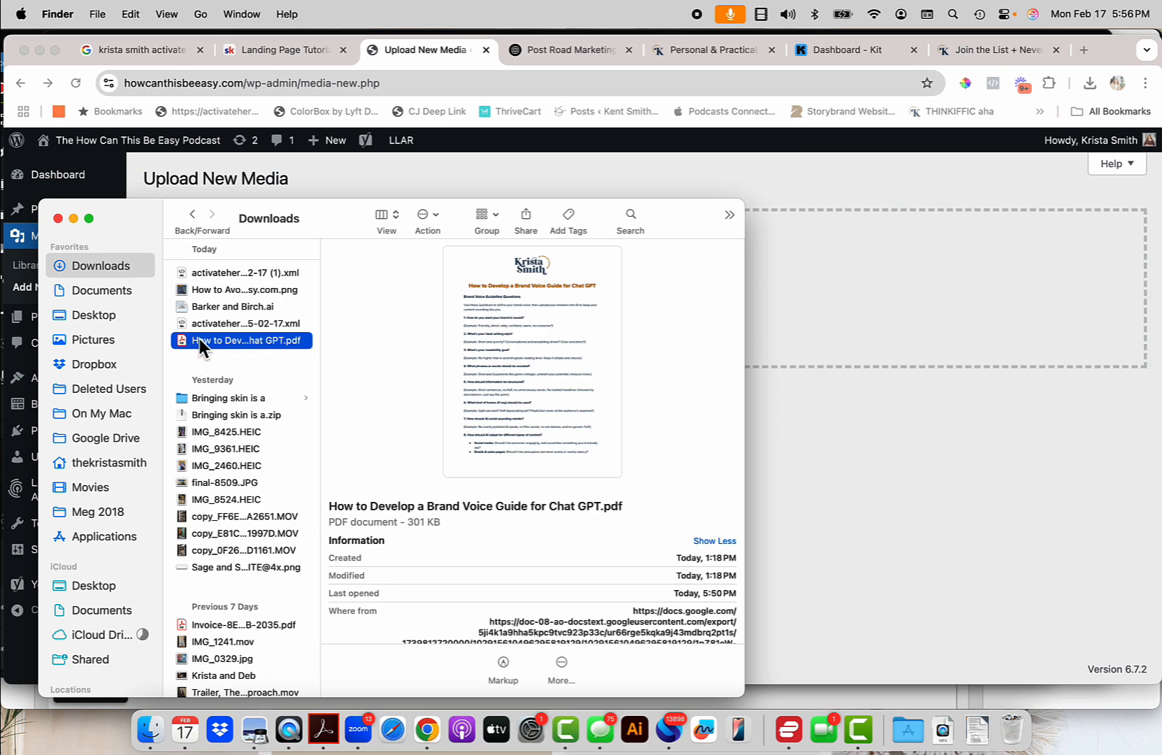
{"action": "left_click_drag", "start_coordinate": [183, 343], "coordinate": [878, 294]}
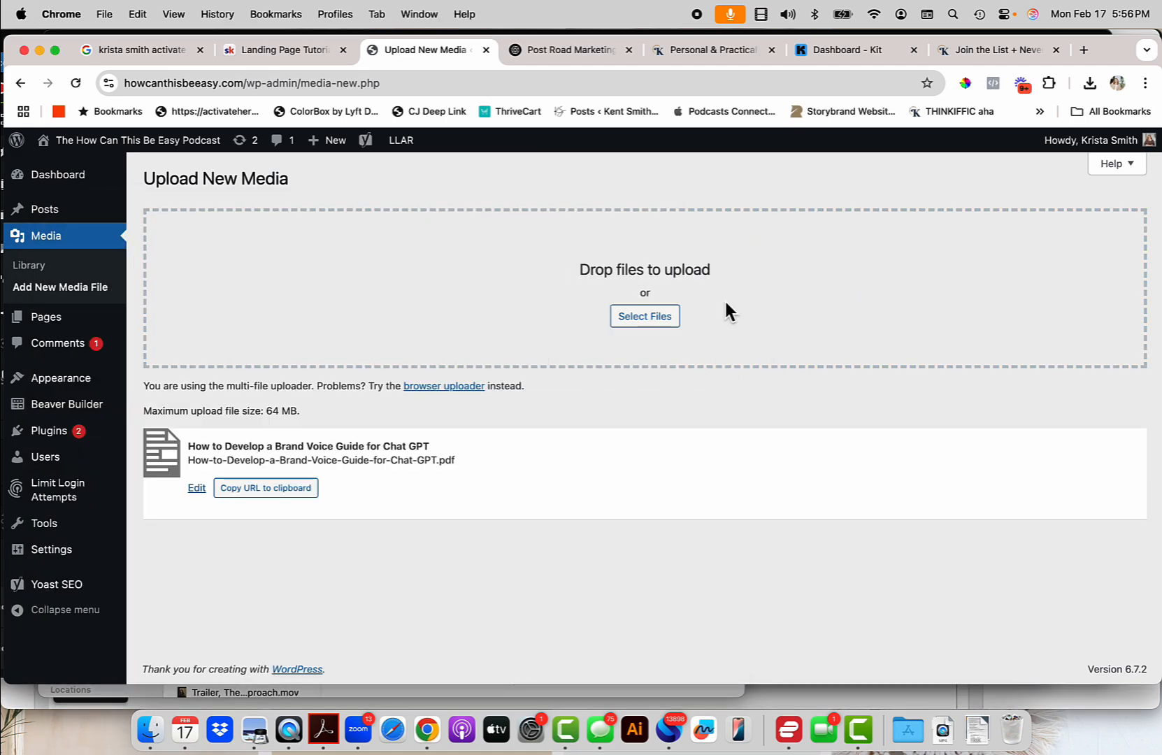
{"action": "left_click", "coordinate": [277, 498]}
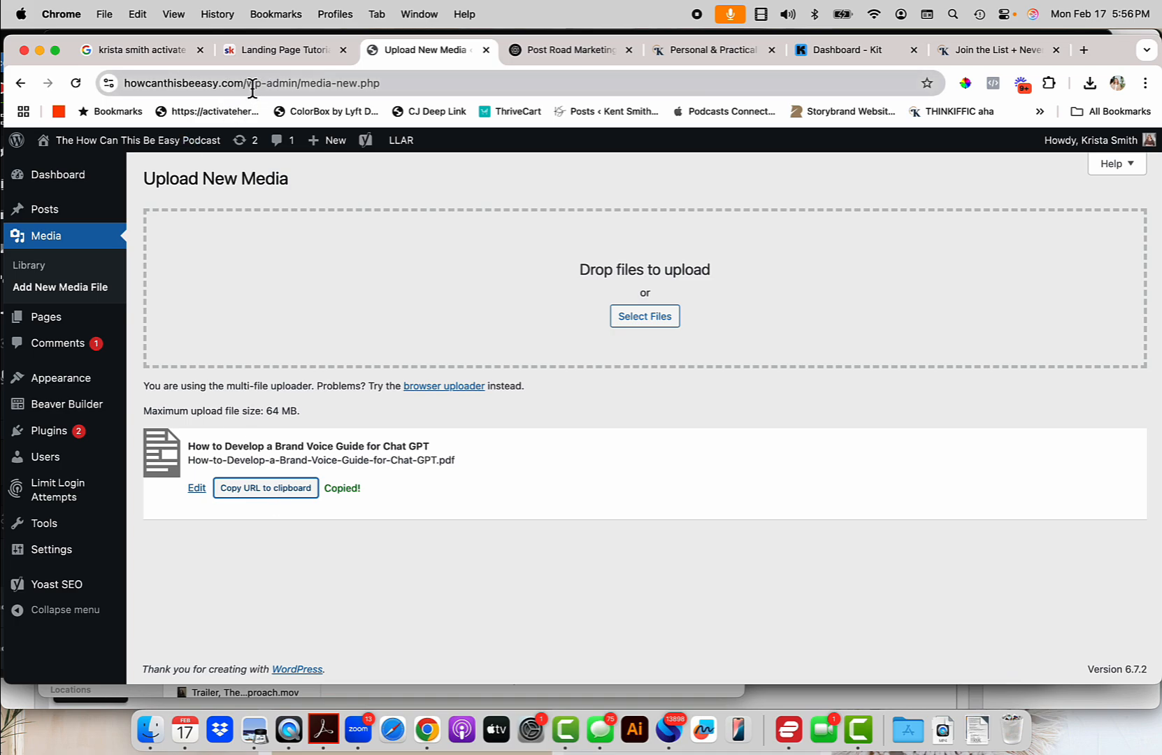
Go back to the Brand Voice page through the address bar suggestion.
{"action": "left_click_drag", "start_coordinate": [252, 90], "coordinate": [711, 87]}
{"action": "type", "text": "beeasy.com/b"}
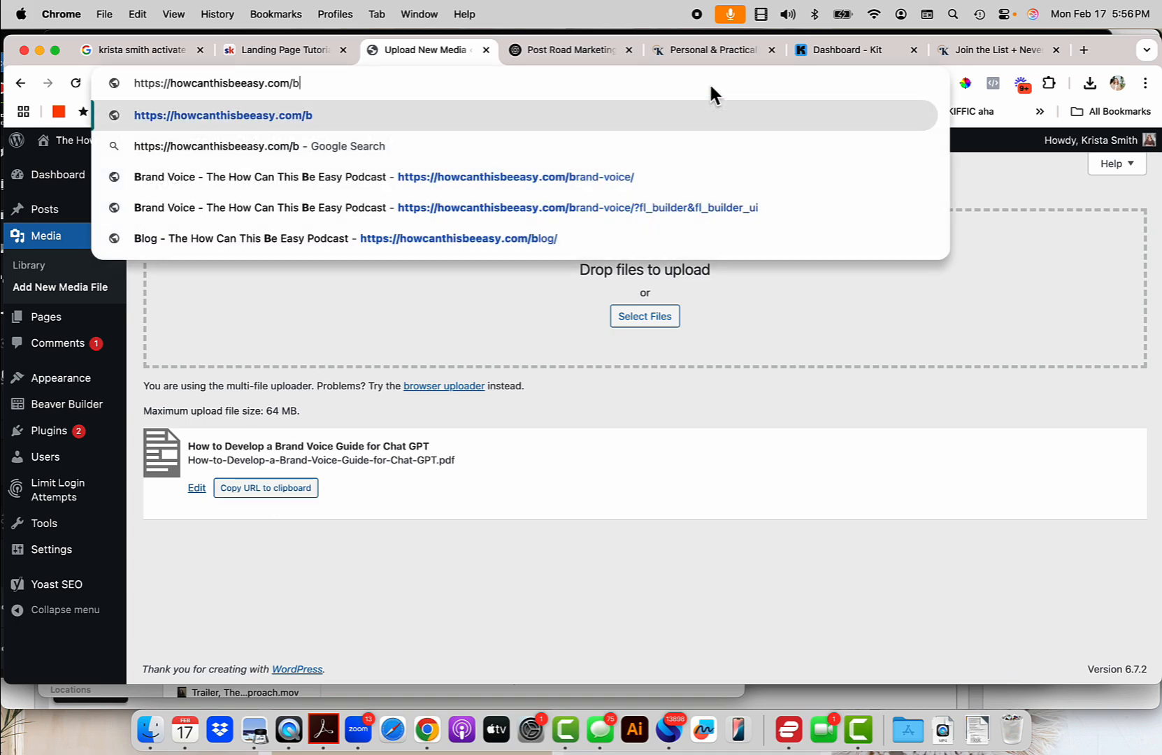
{"action": "key", "text": "Down"}
{"action": "key", "text": "Down"}
{"action": "key", "text": "Return"}
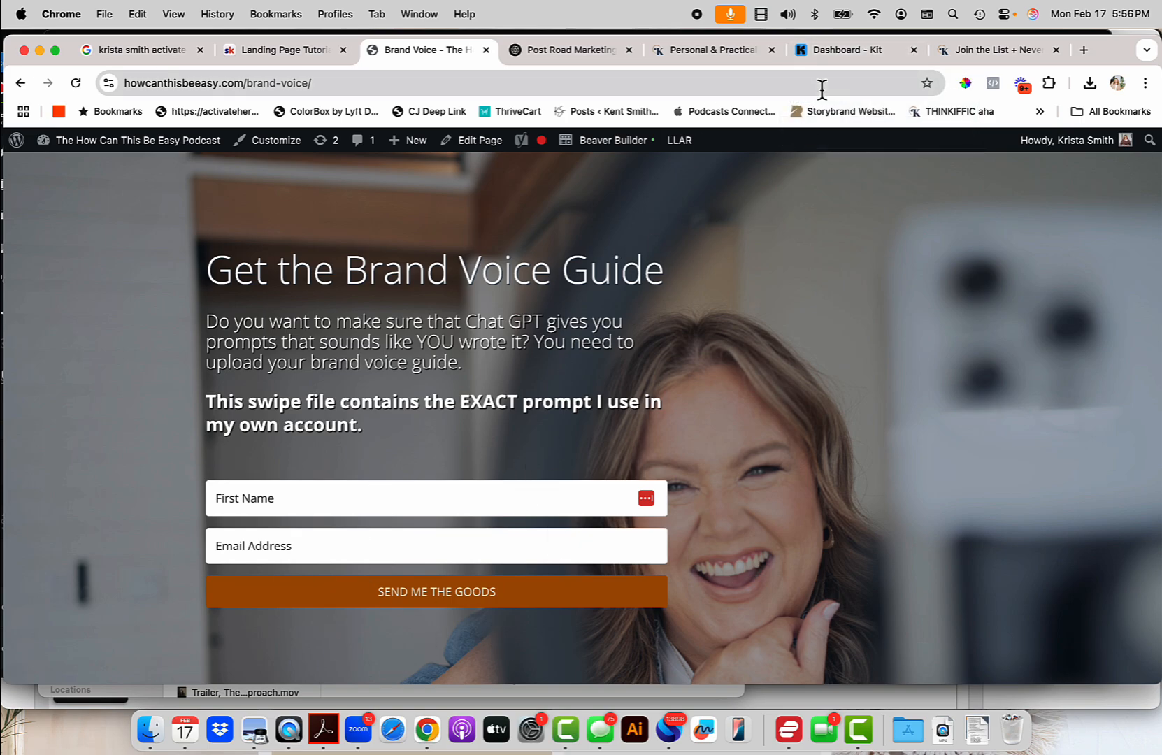
Switch to the Kit dashboard and open Grow > Landing Pages & Forms.
{"action": "left_click", "coordinate": [861, 49]}
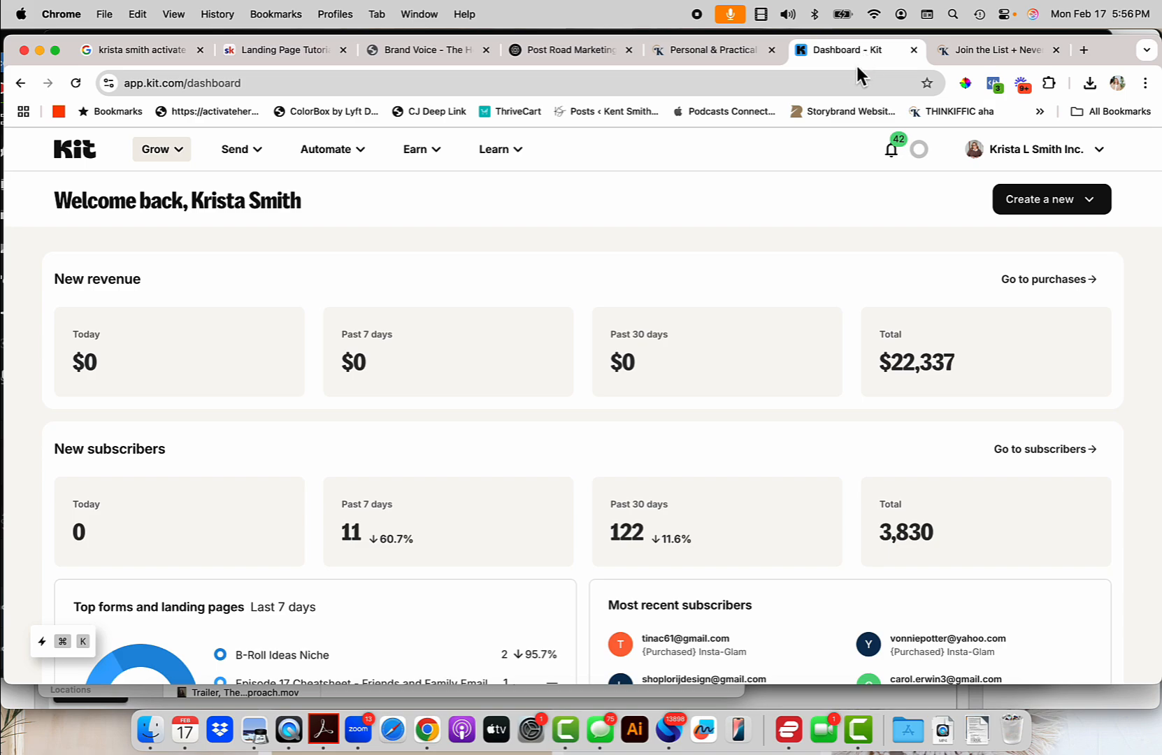
{"action": "left_click", "coordinate": [164, 155]}
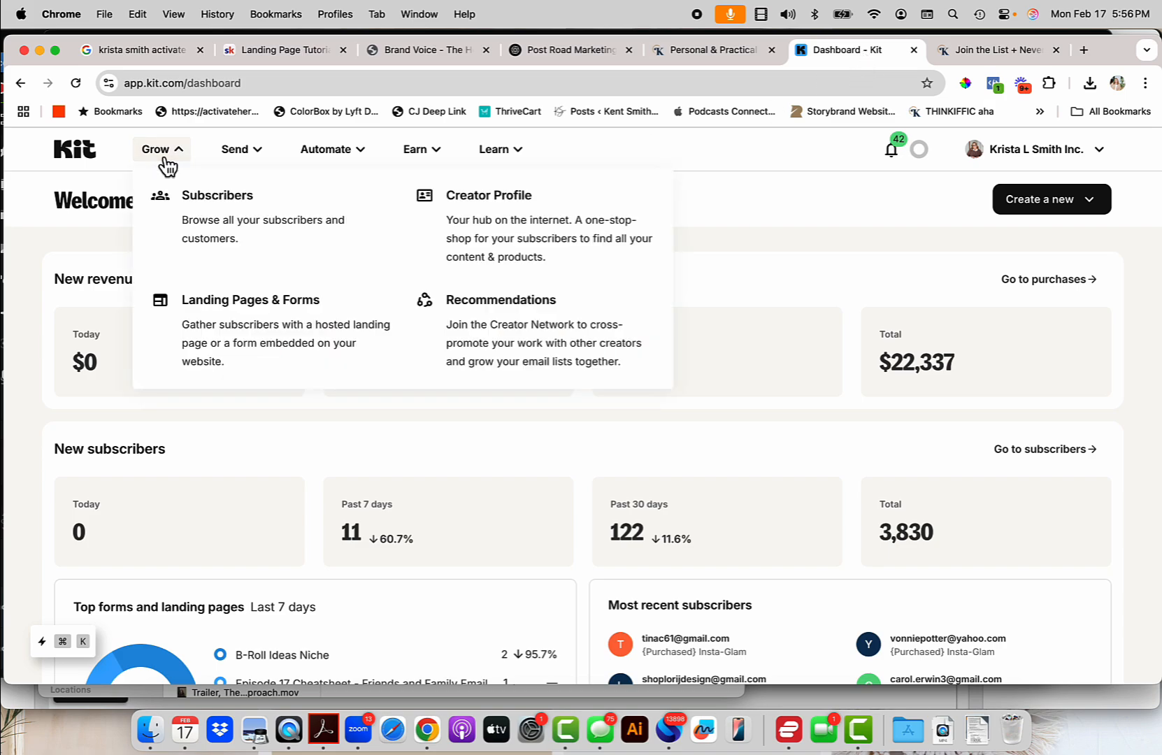
{"action": "left_click", "coordinate": [213, 312]}
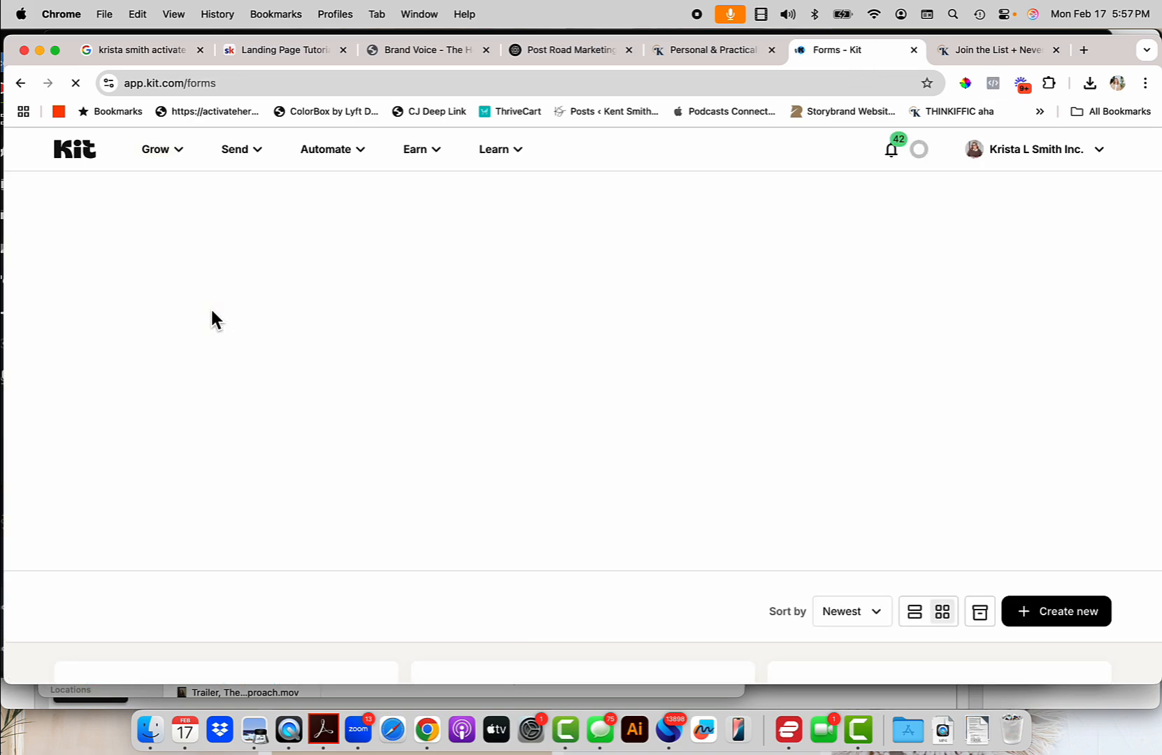
{"action": "scroll", "coordinate": [630, 357], "scroll_direction": "down", "scroll_amount": 5}
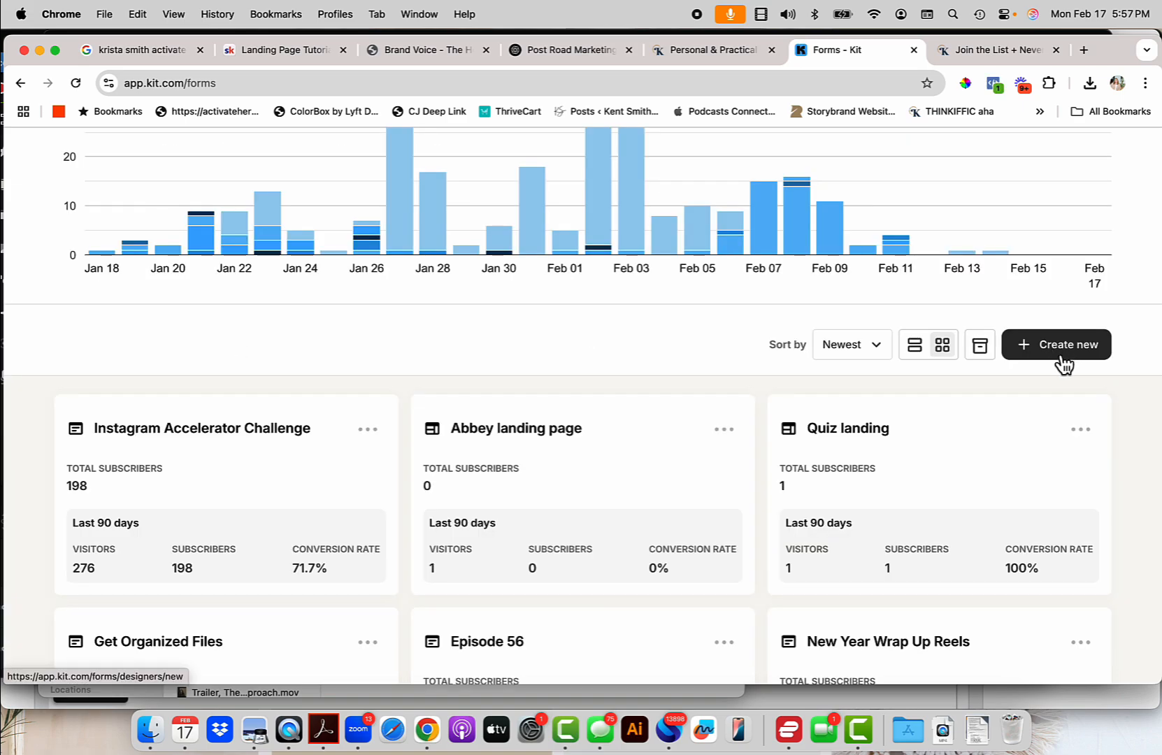
Create a new embeddable Kit form with the Inline layout.
{"action": "left_click", "coordinate": [1039, 355]}
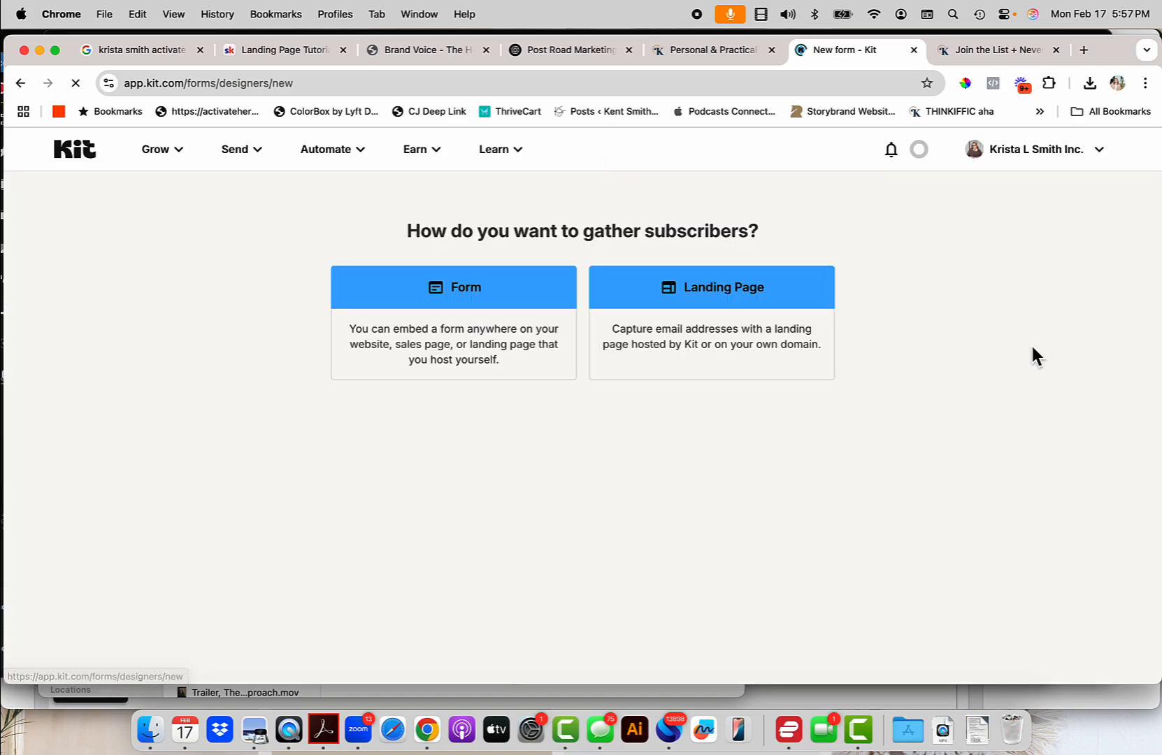
{"action": "left_click", "coordinate": [485, 306]}
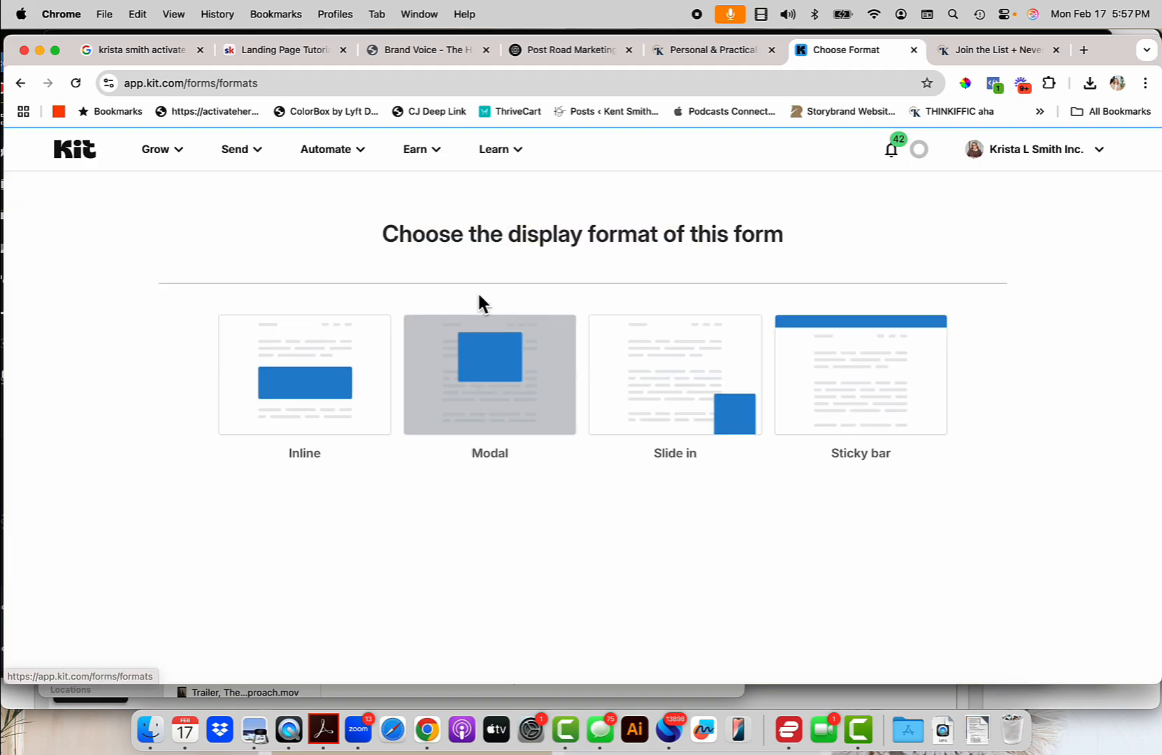
{"action": "left_click", "coordinate": [283, 364]}
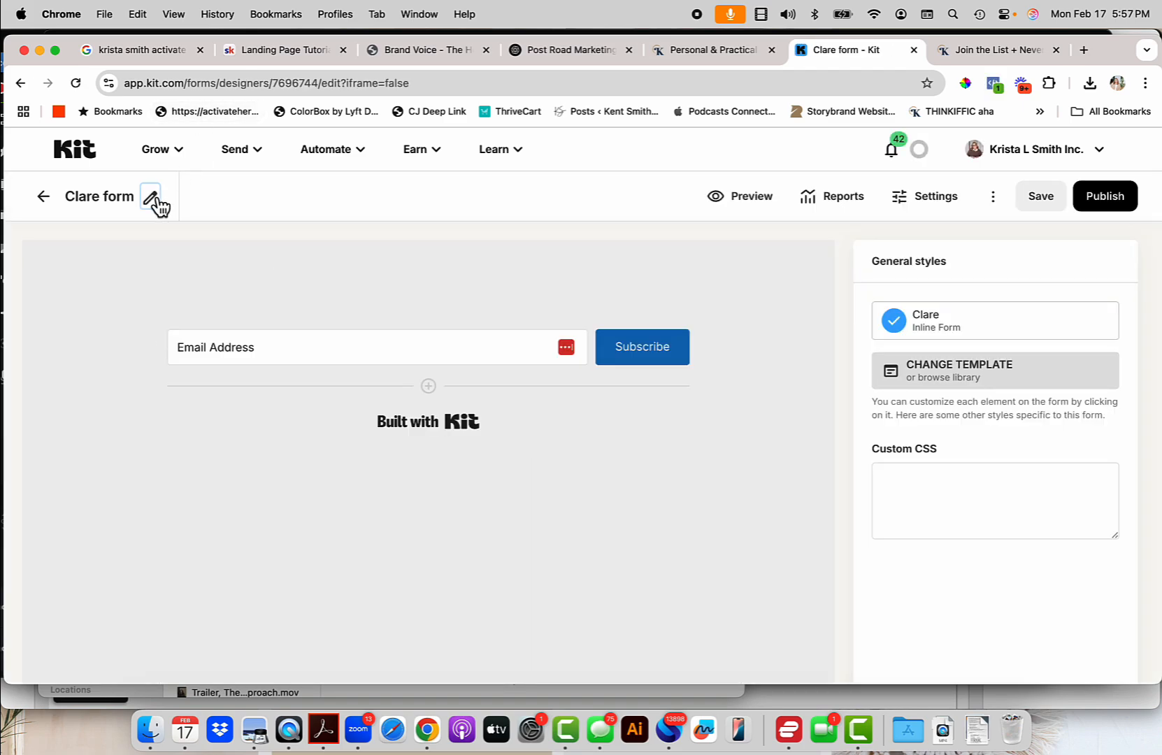
Rename the form to 'Brand Voice Chat GPT' and add a new empty field.
{"action": "left_click", "coordinate": [154, 200]}
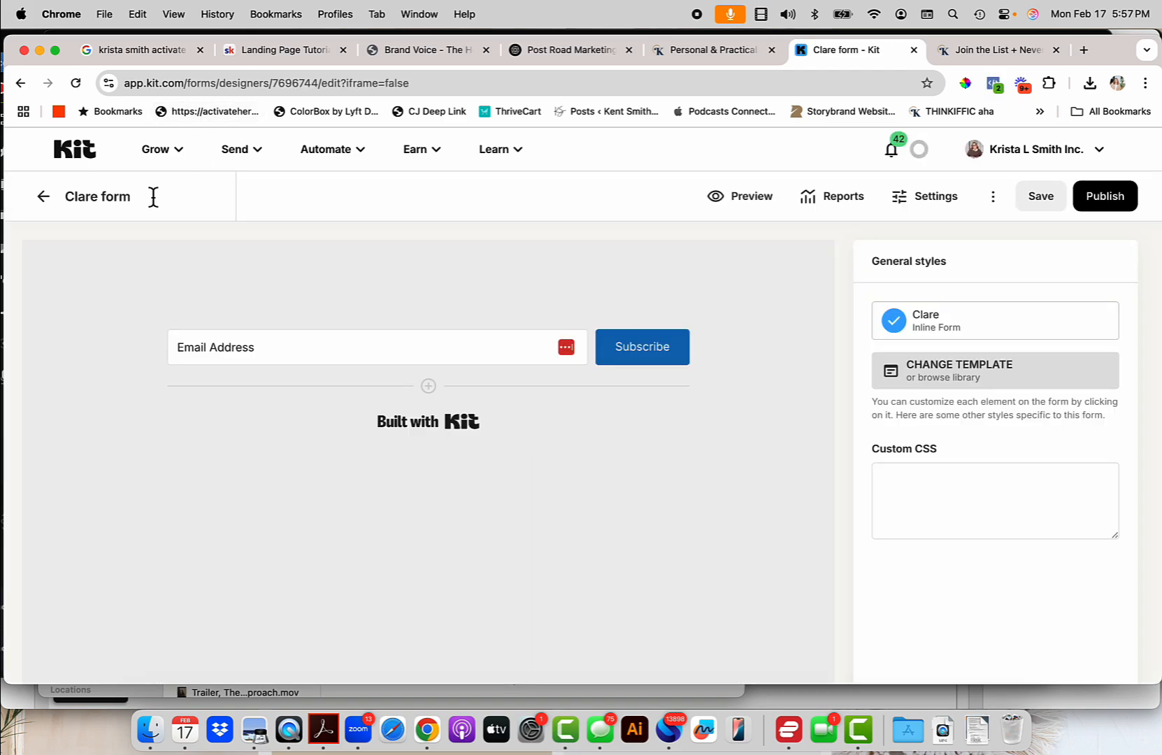
{"action": "left_click_drag", "start_coordinate": [143, 199], "coordinate": [56, 200]}
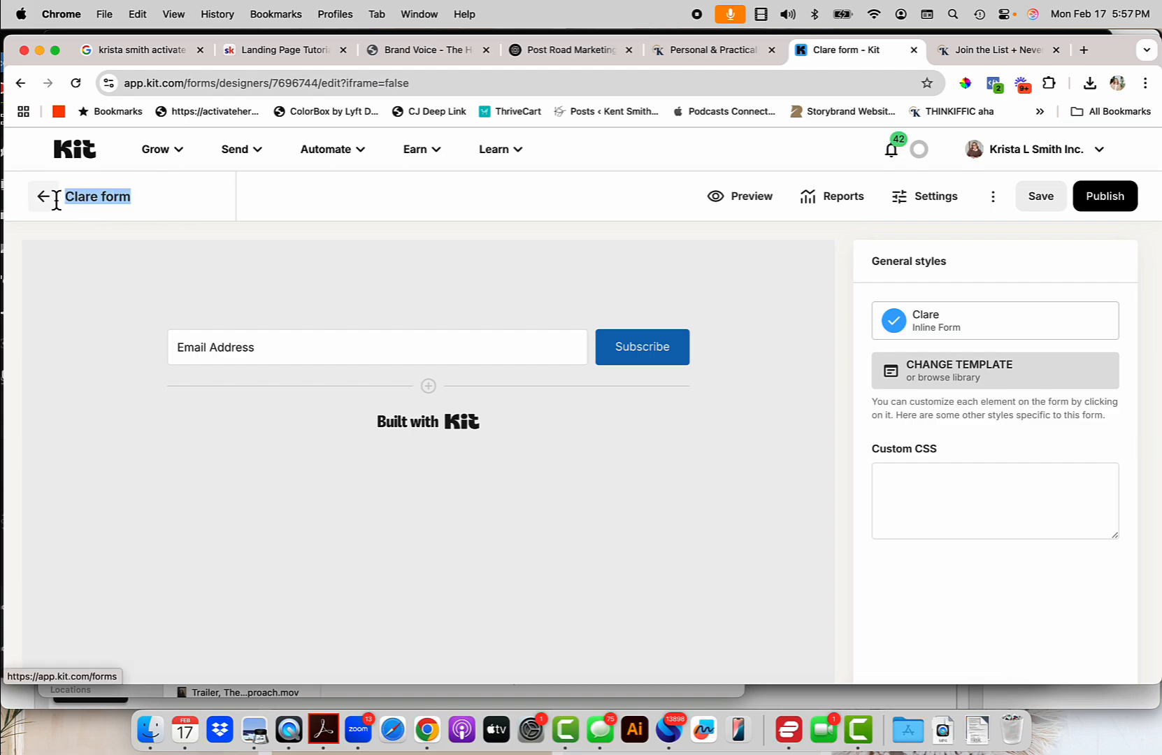
{"action": "type", "text": "Brand Voice Chat GPT"}
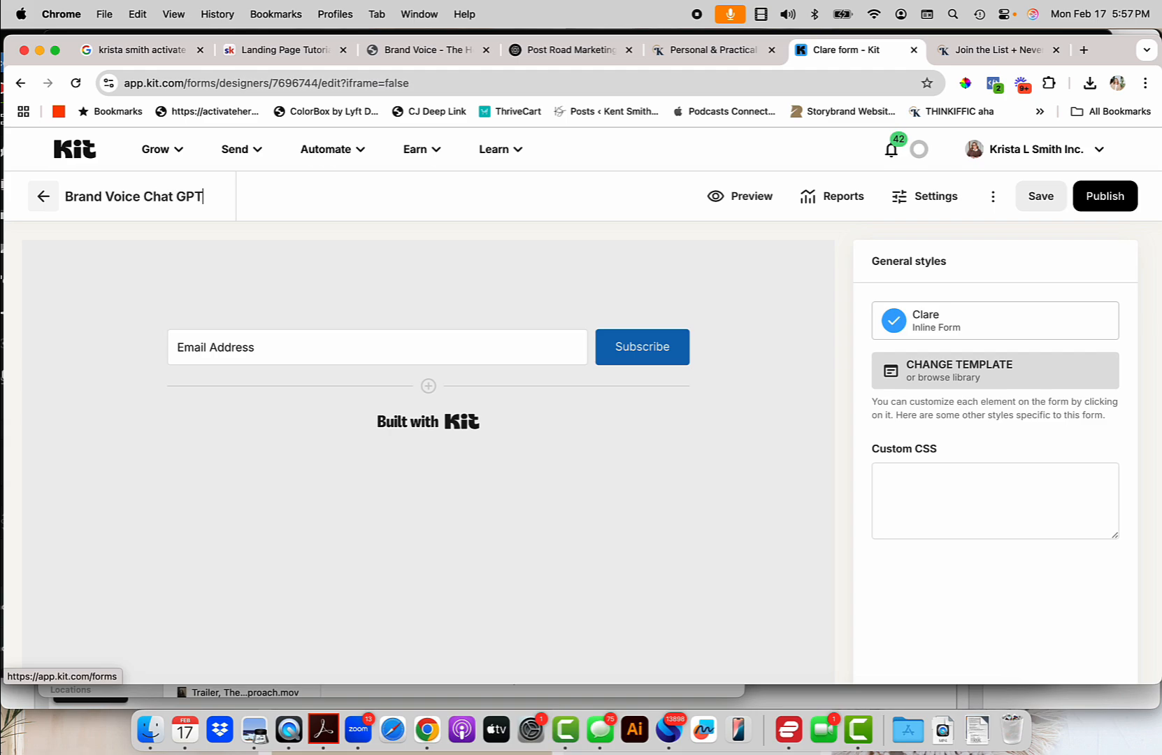
{"action": "left_click", "coordinate": [250, 282]}
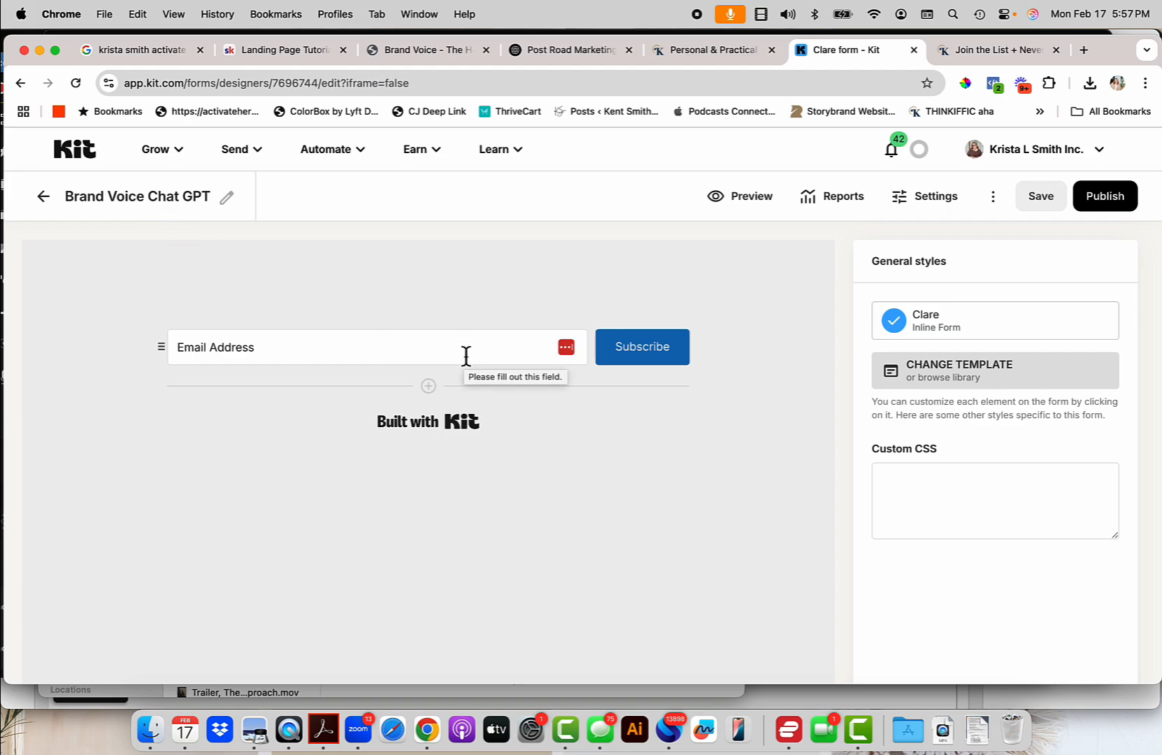
{"action": "left_click", "coordinate": [430, 388]}
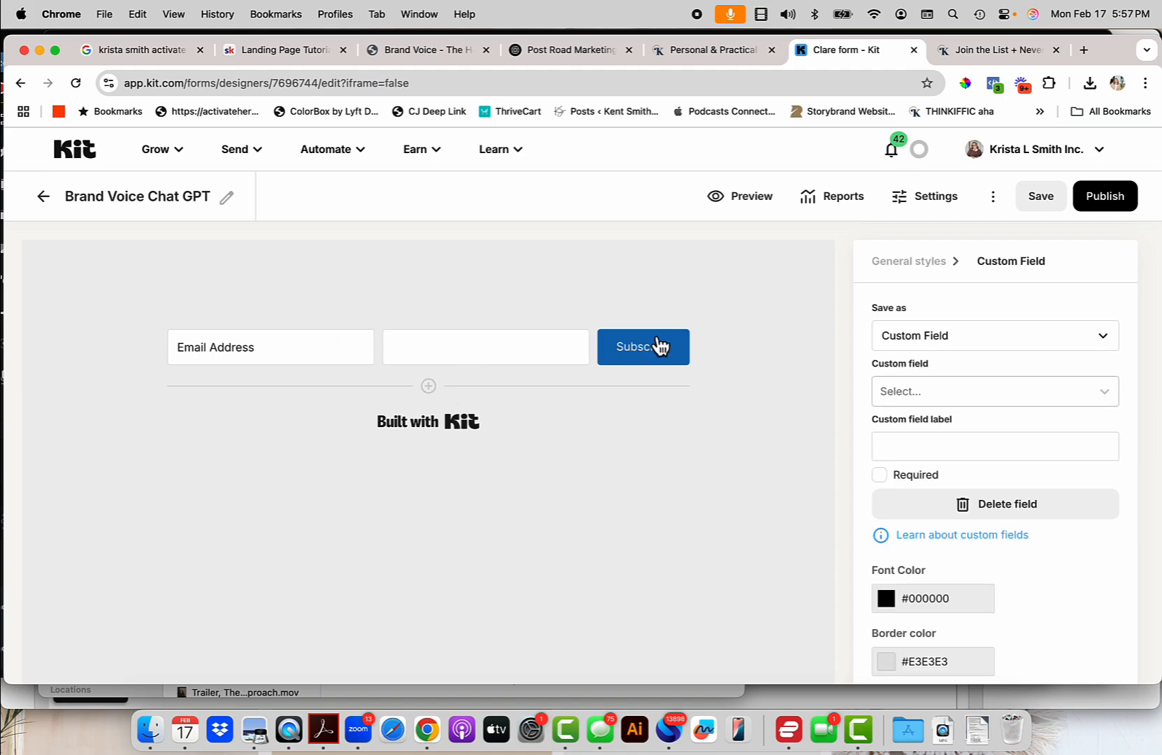
Set the new custom field to First Name and drag it ahead of Email Address.
{"action": "left_click", "coordinate": [931, 386]}
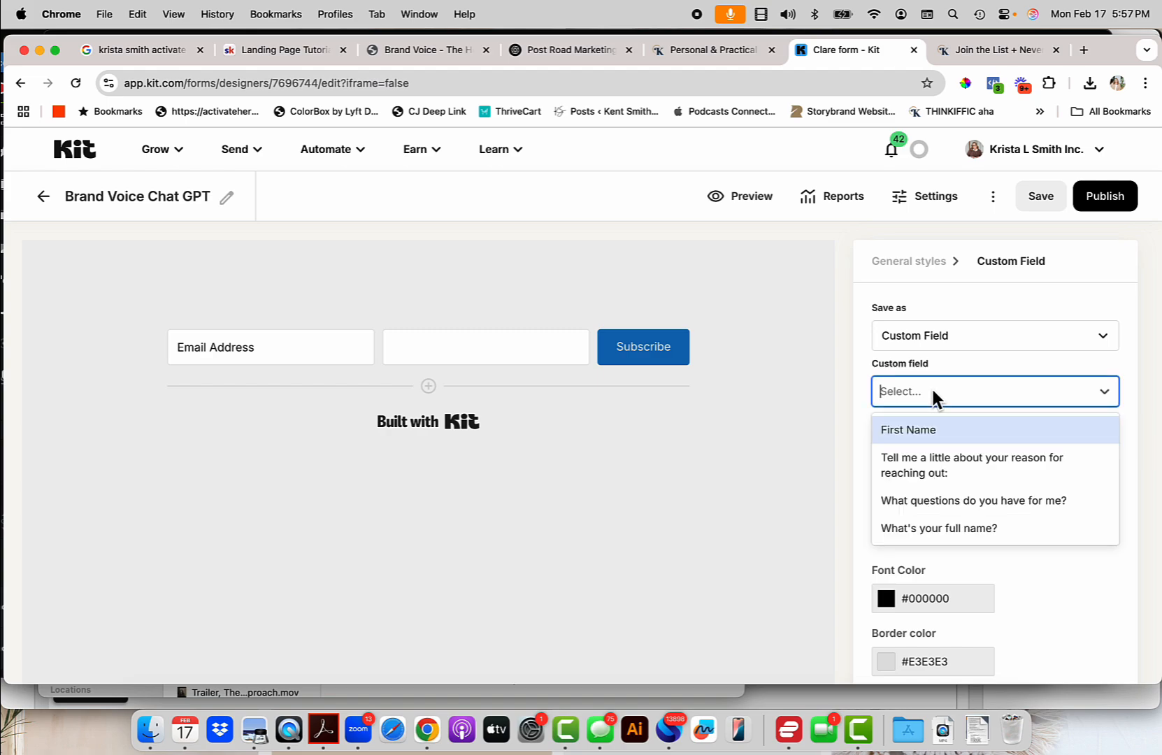
{"action": "left_click", "coordinate": [925, 430]}
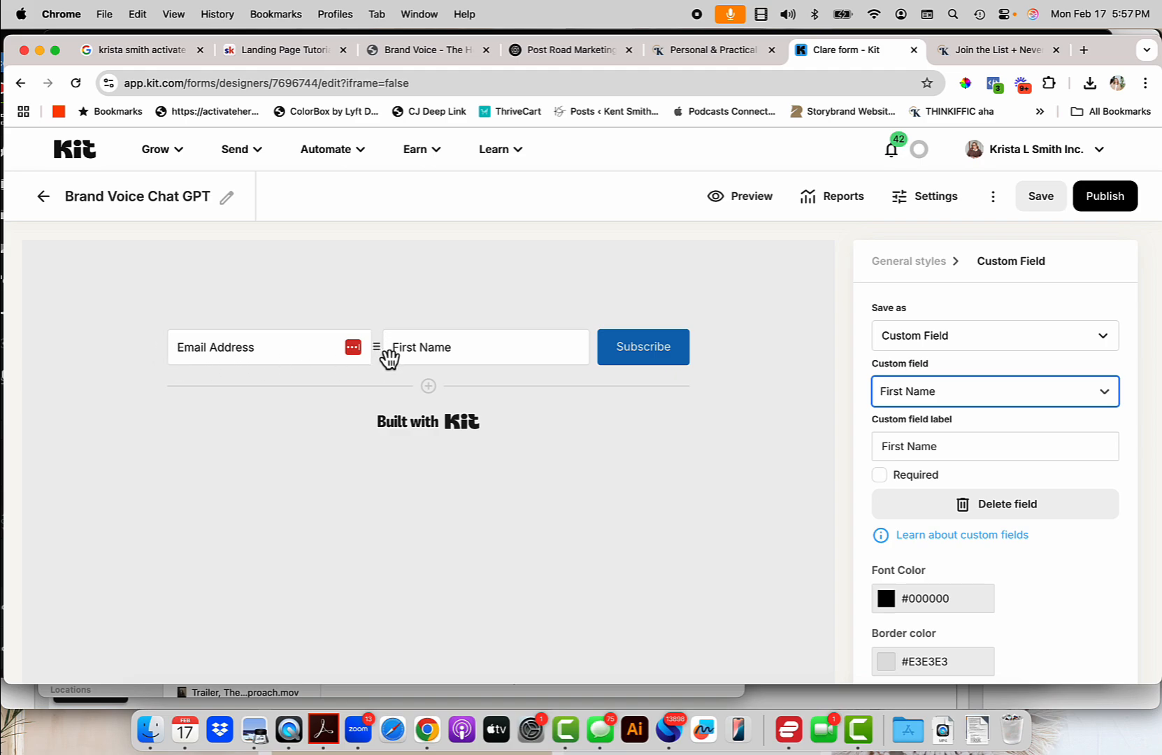
{"action": "left_click_drag", "start_coordinate": [377, 371], "coordinate": [164, 371]}
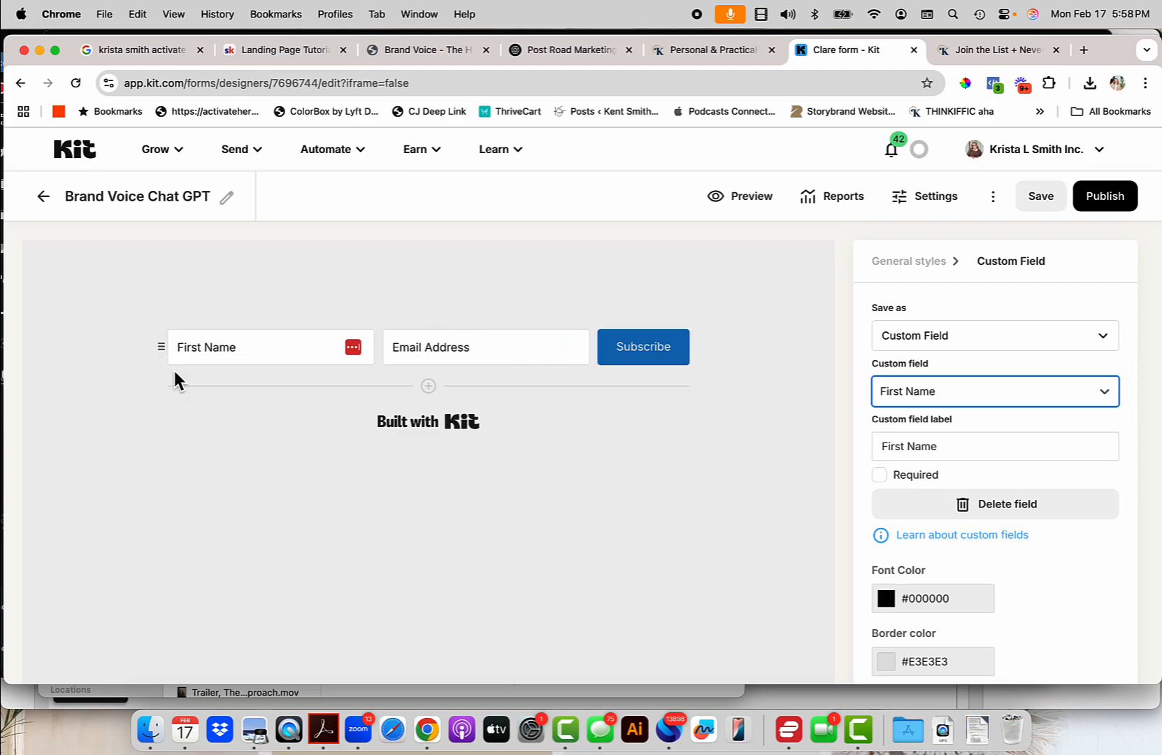
Hide the Built with Kit badge, relabel the button 'SEND ME THE GOODS' with brown #AA5D07 background.
{"action": "left_click", "coordinate": [388, 428]}
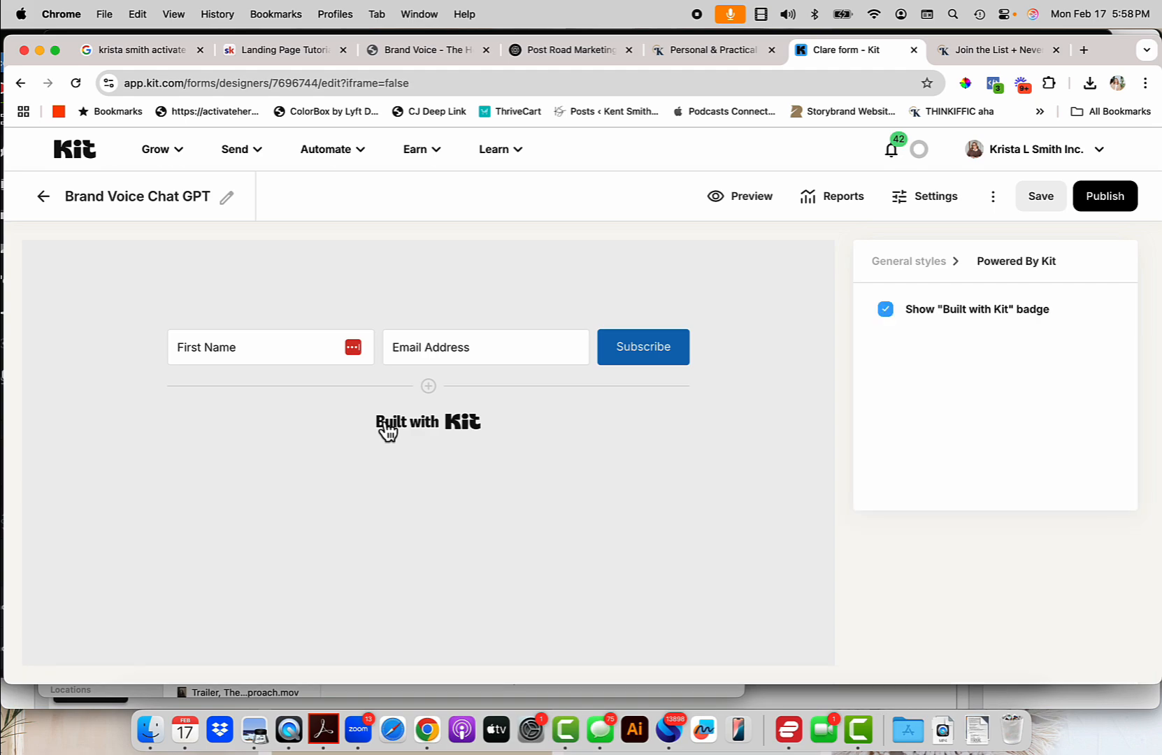
{"action": "left_click", "coordinate": [898, 322]}
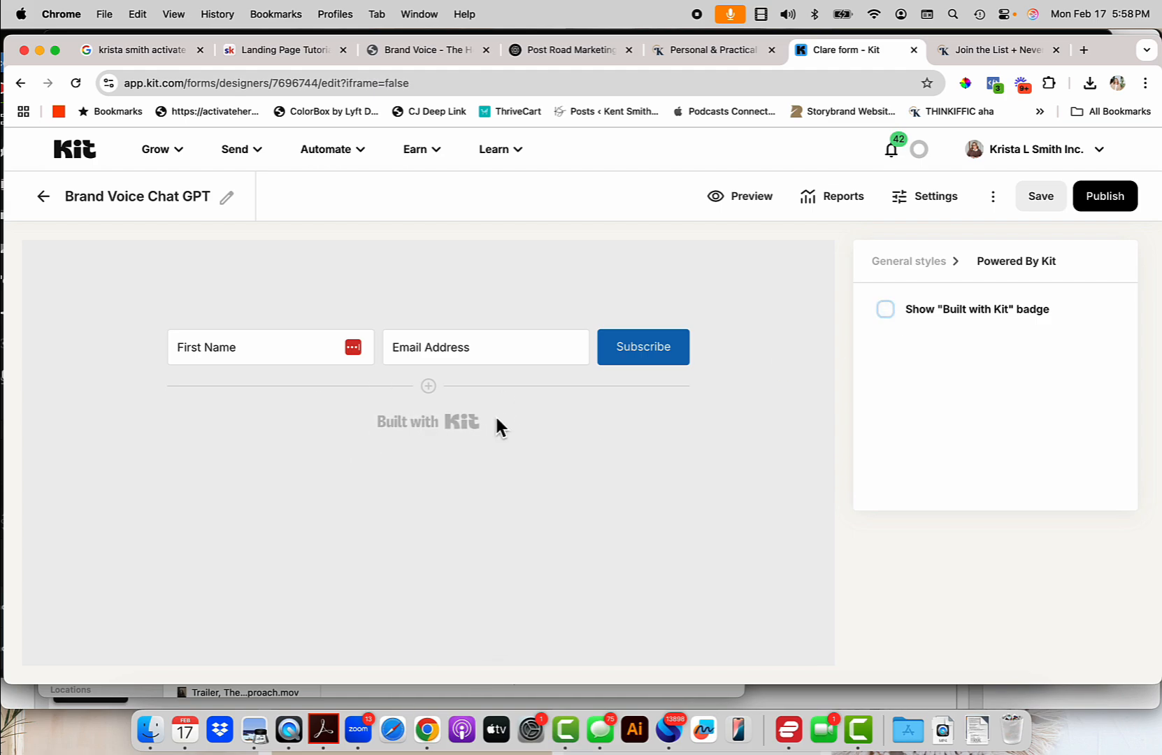
{"action": "left_click", "coordinate": [686, 358]}
{"action": "double_click", "coordinate": [610, 355]}
{"action": "type", "text": "S"}
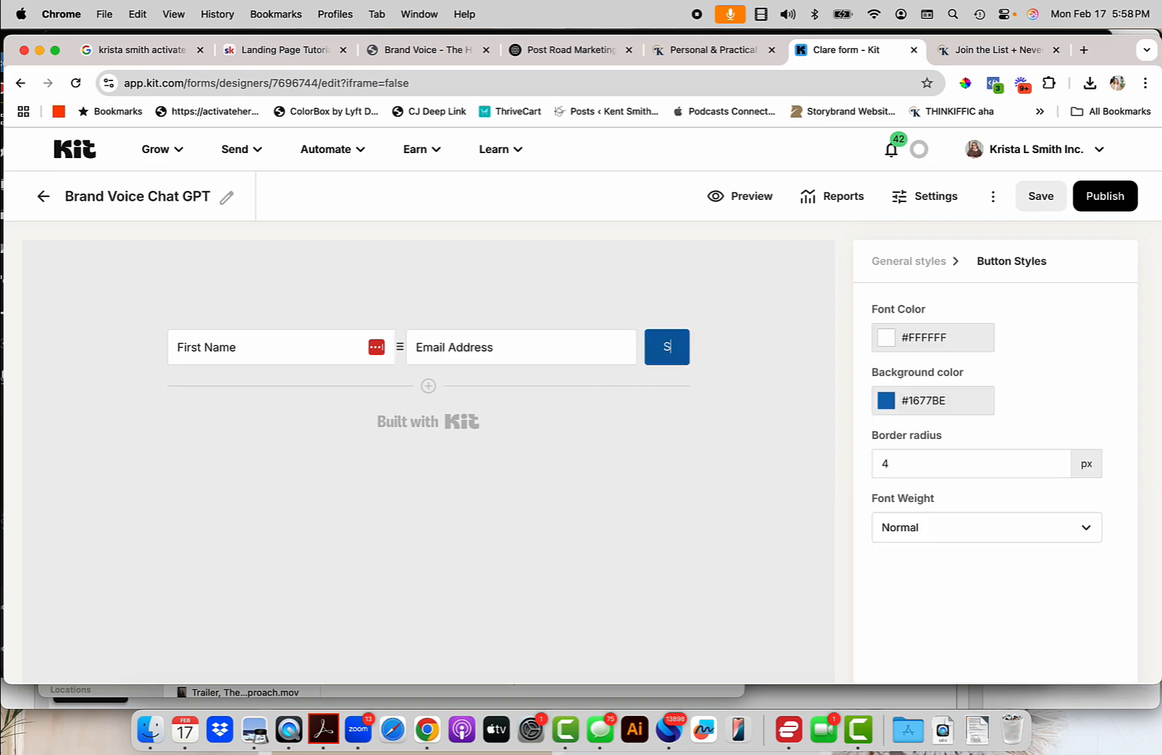
{"action": "type", "text": "END ME THE GOODS"}
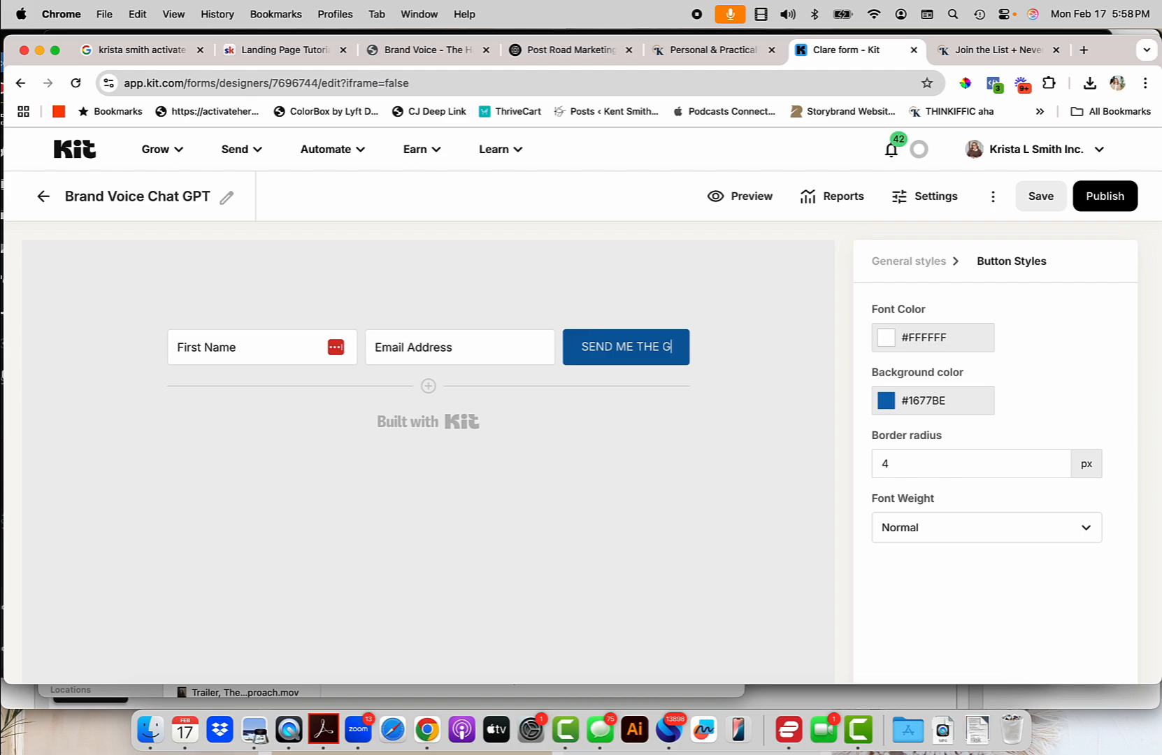
{"action": "left_click", "coordinate": [964, 410]}
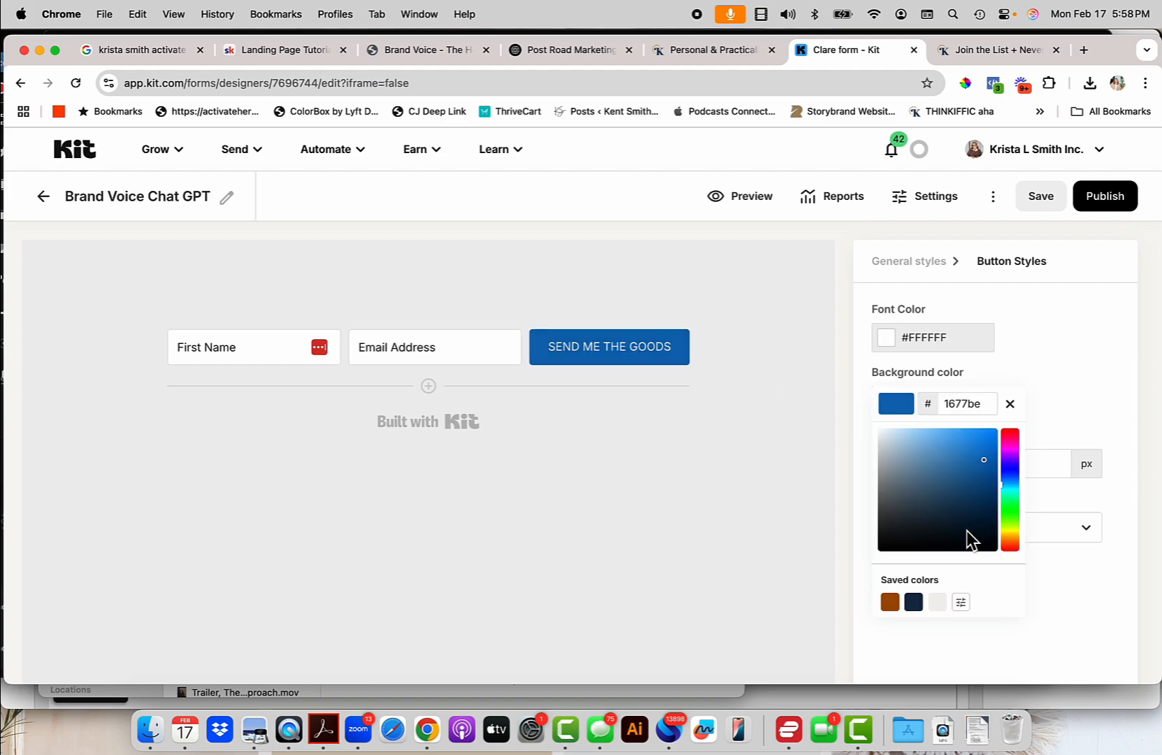
{"action": "left_click", "coordinate": [890, 603]}
{"action": "left_click", "coordinate": [797, 447]}
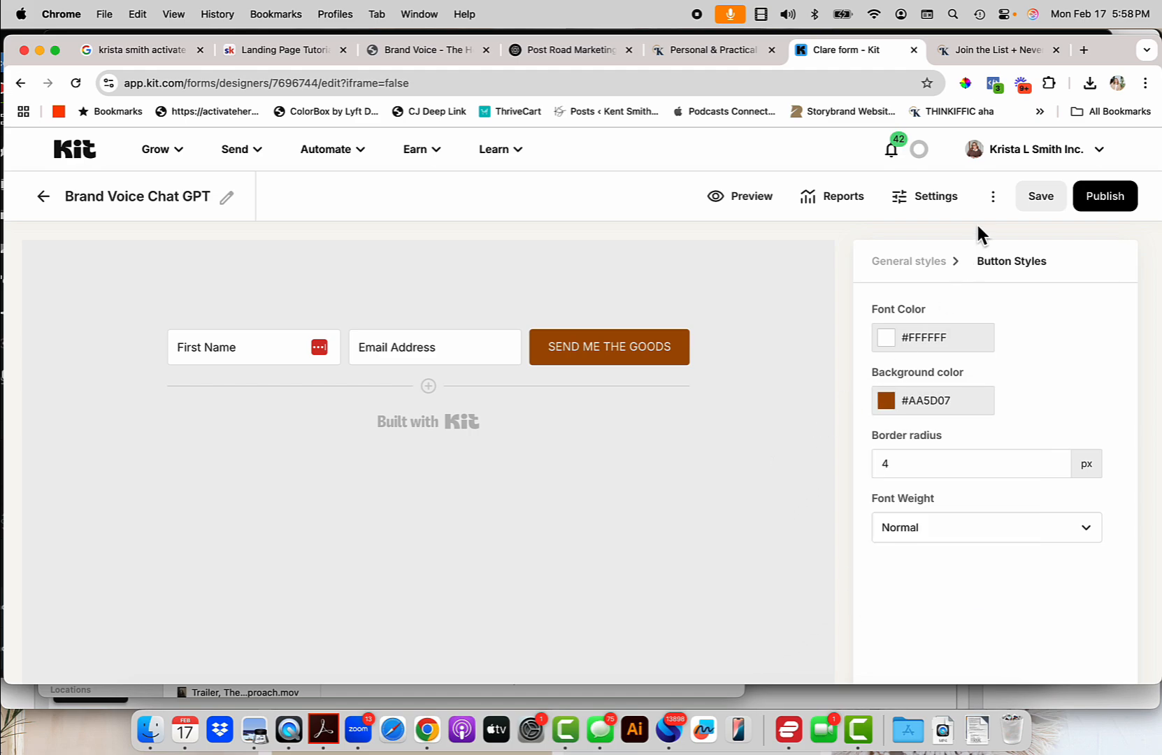
Redirect subscribers to the pasted Brand Voice Guide PDF URL, then view the Join the List tab.
{"action": "left_click", "coordinate": [937, 200]}
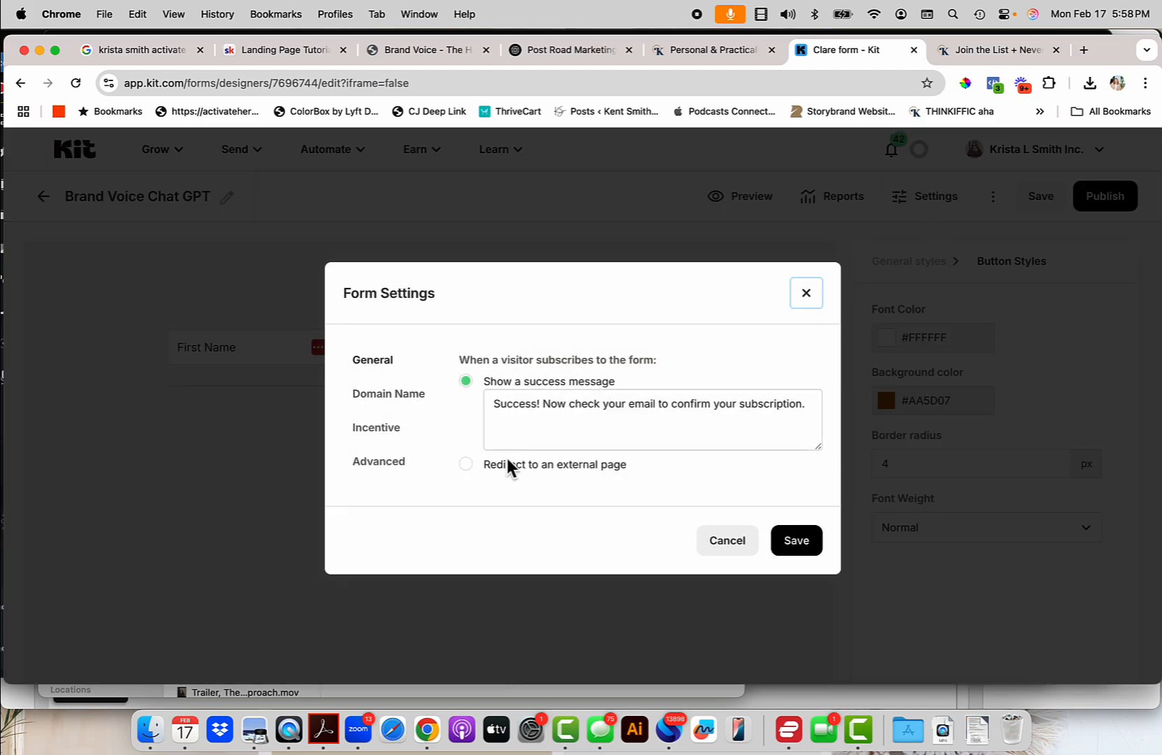
{"action": "left_click", "coordinate": [469, 466]}
{"action": "key", "text": "super+v"}
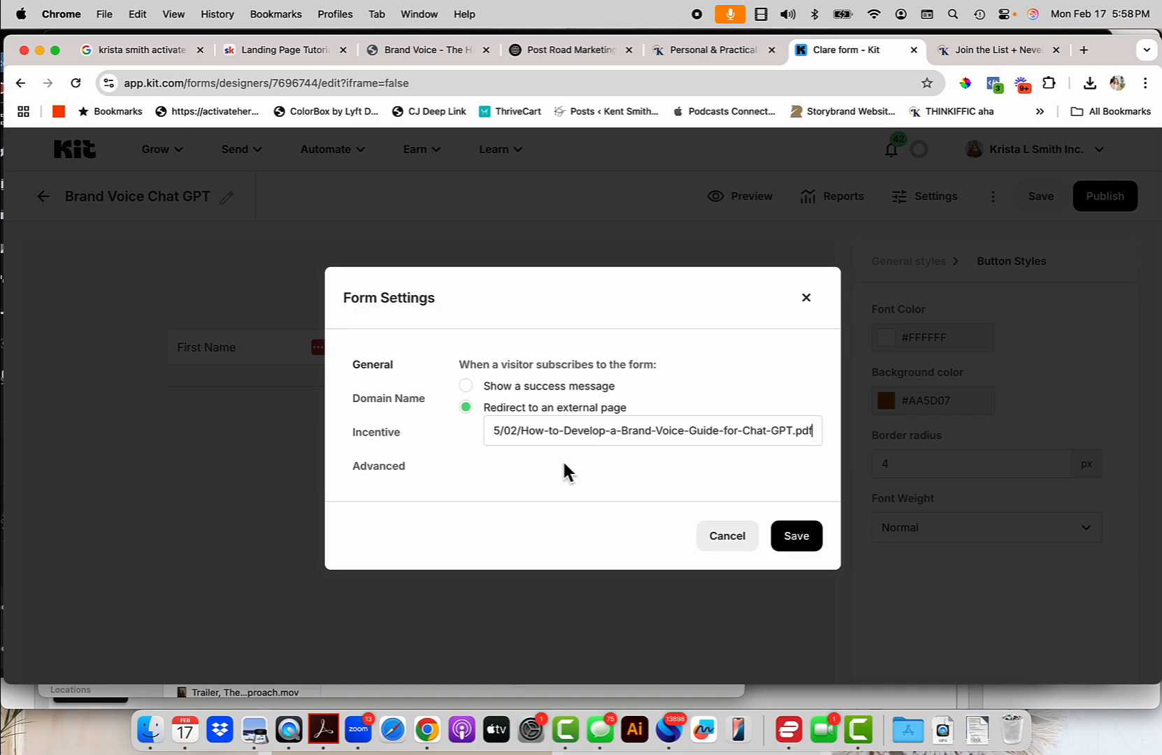
{"action": "left_click", "coordinate": [996, 51]}
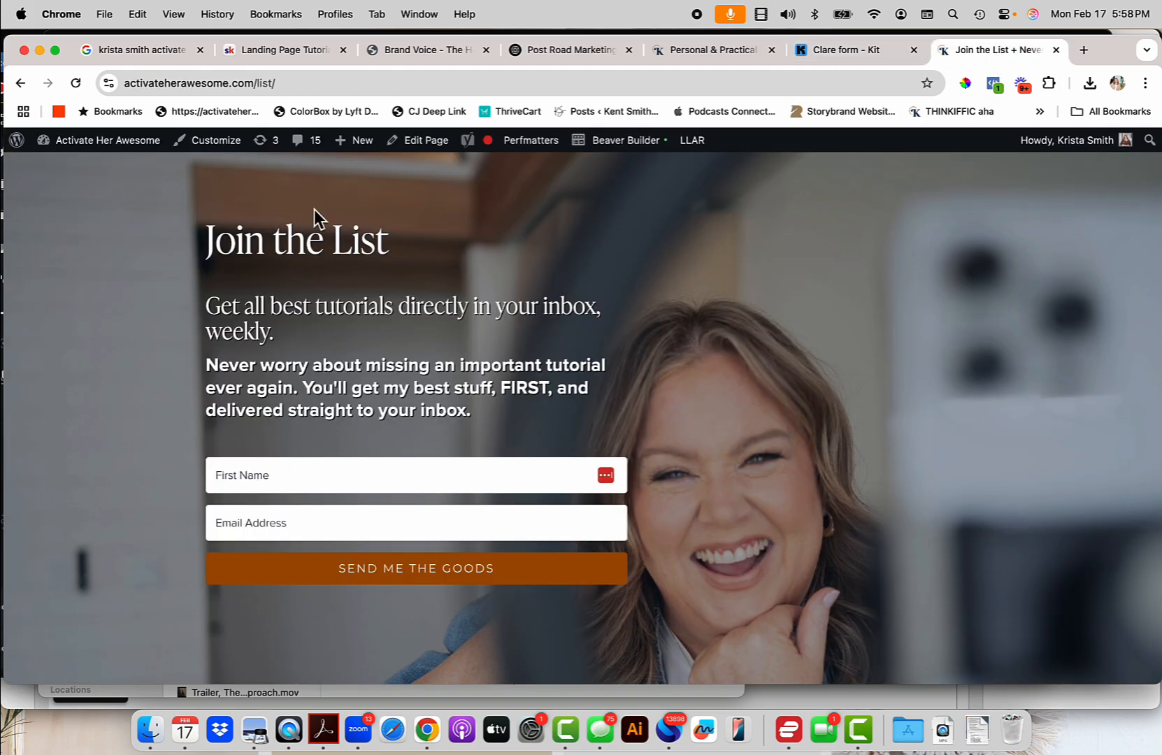
Copy the Brand Voice Guide PDF's file URL from the Media Library, then return to Kit.
{"action": "left_click", "coordinate": [429, 56]}
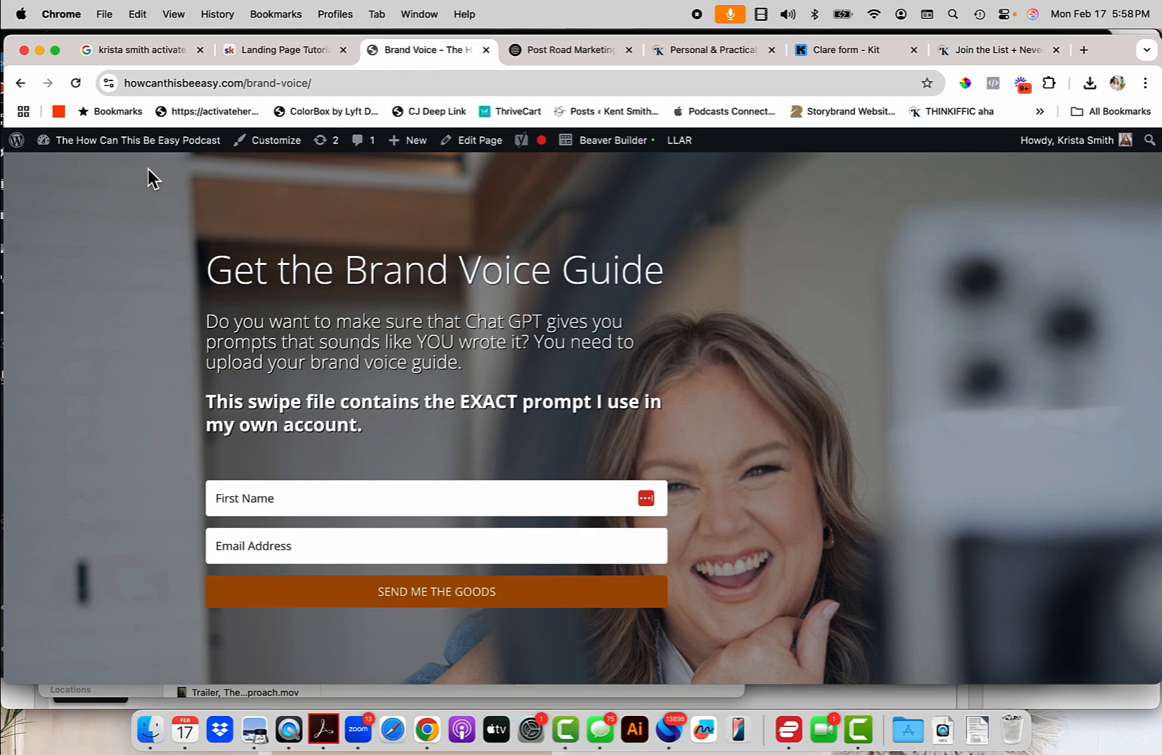
{"action": "mouse_move", "coordinate": [164, 145]}
{"action": "left_click", "coordinate": [75, 170]}
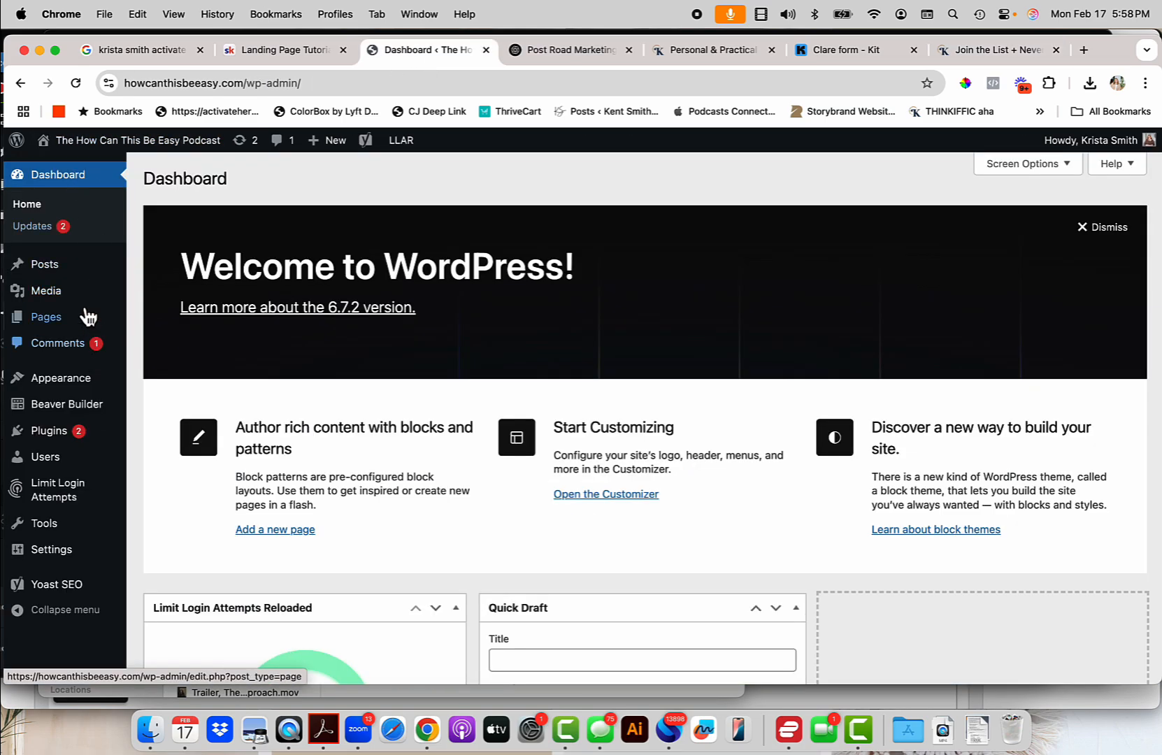
{"action": "mouse_move", "coordinate": [84, 297]}
{"action": "left_click", "coordinate": [176, 296]}
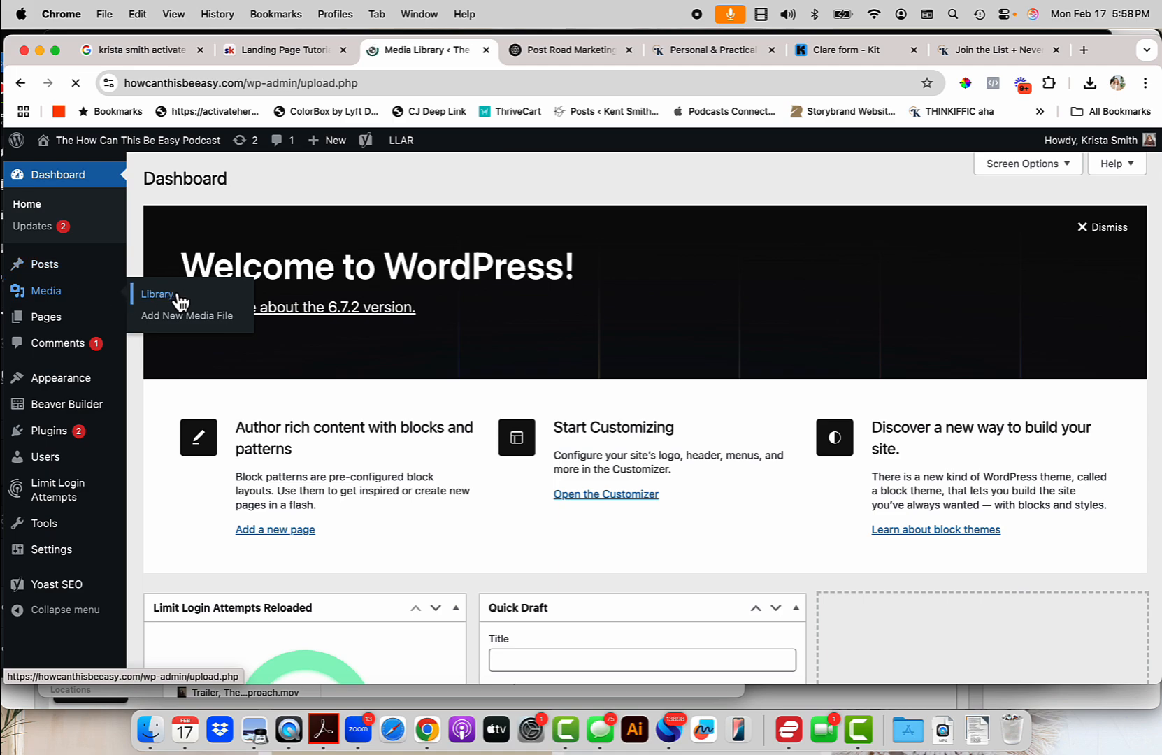
{"action": "left_click", "coordinate": [202, 309]}
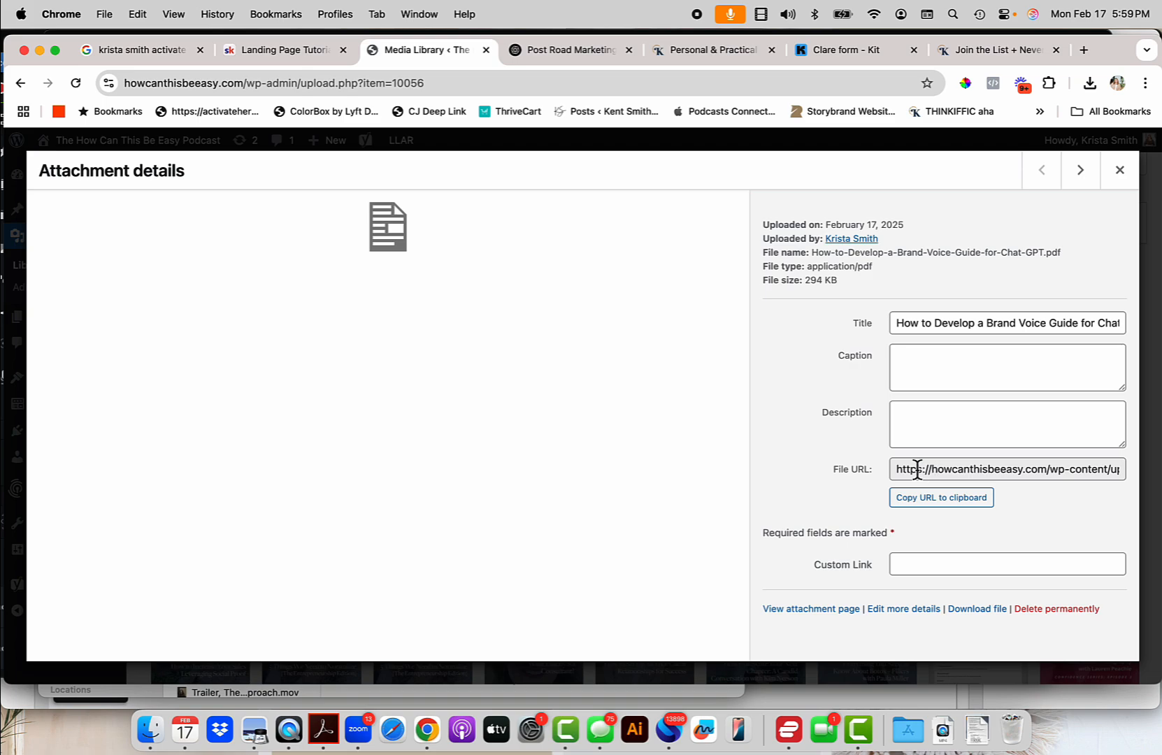
{"action": "left_click_drag", "start_coordinate": [898, 475], "coordinate": [910, 476]}
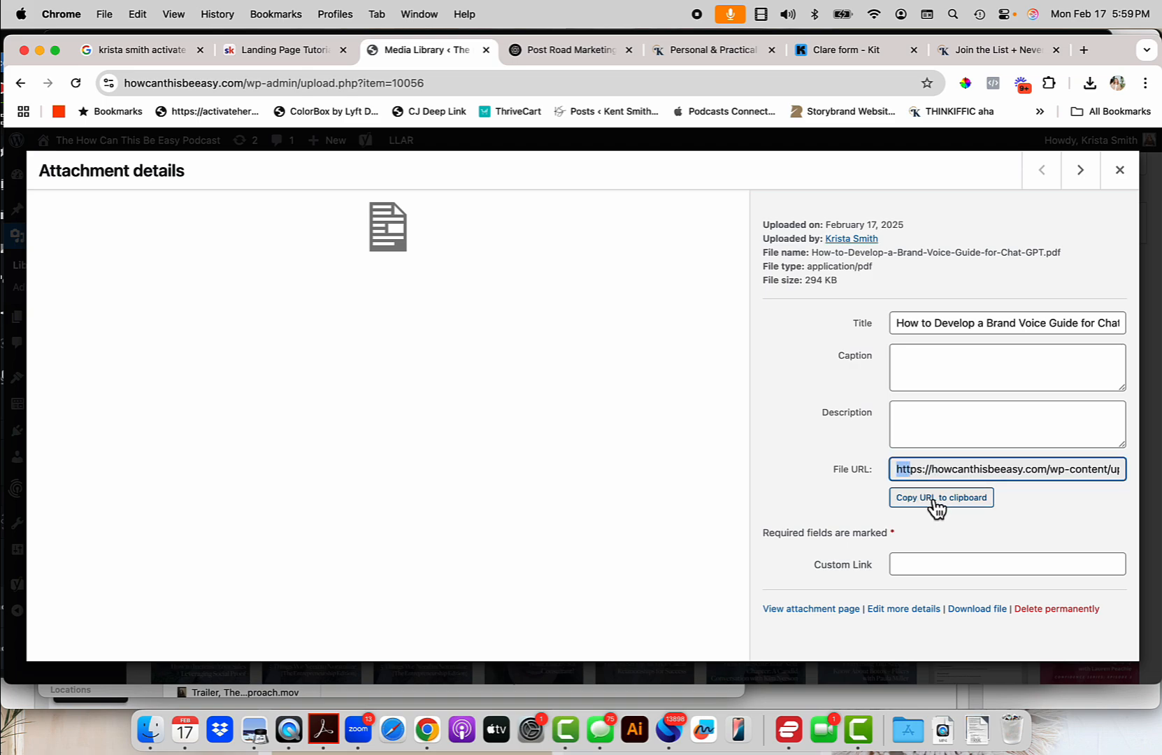
{"action": "left_click", "coordinate": [936, 501]}
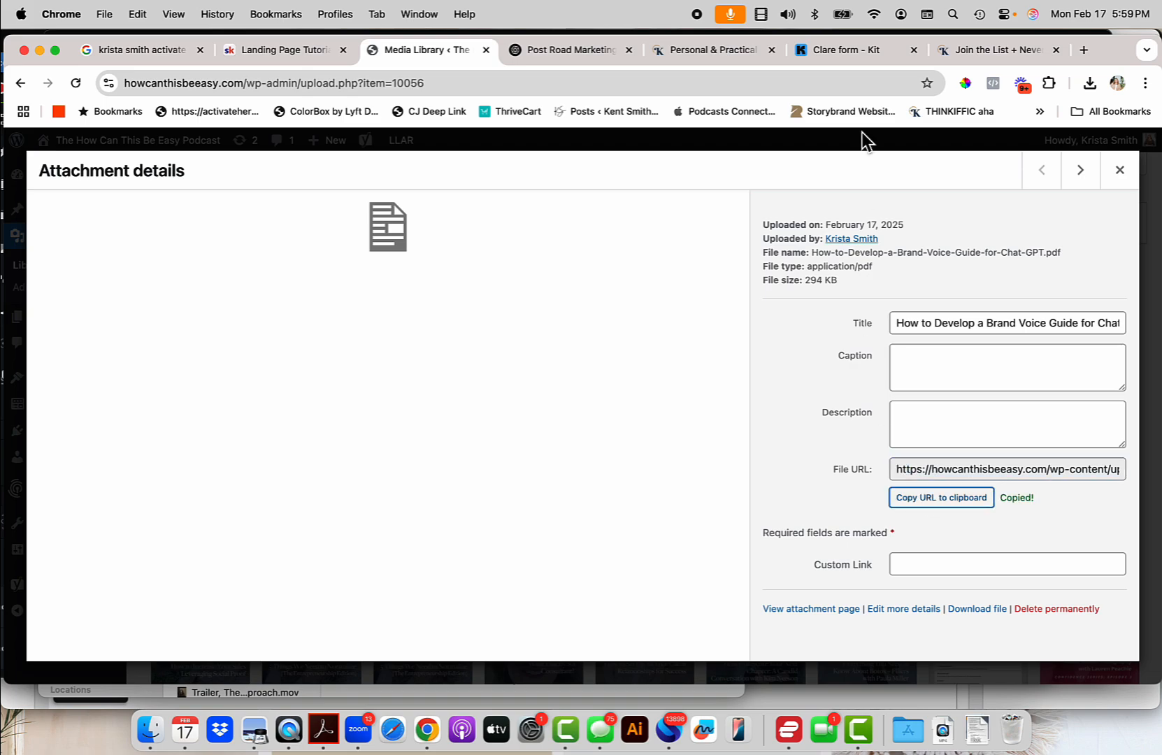
{"action": "left_click", "coordinate": [1120, 170]}
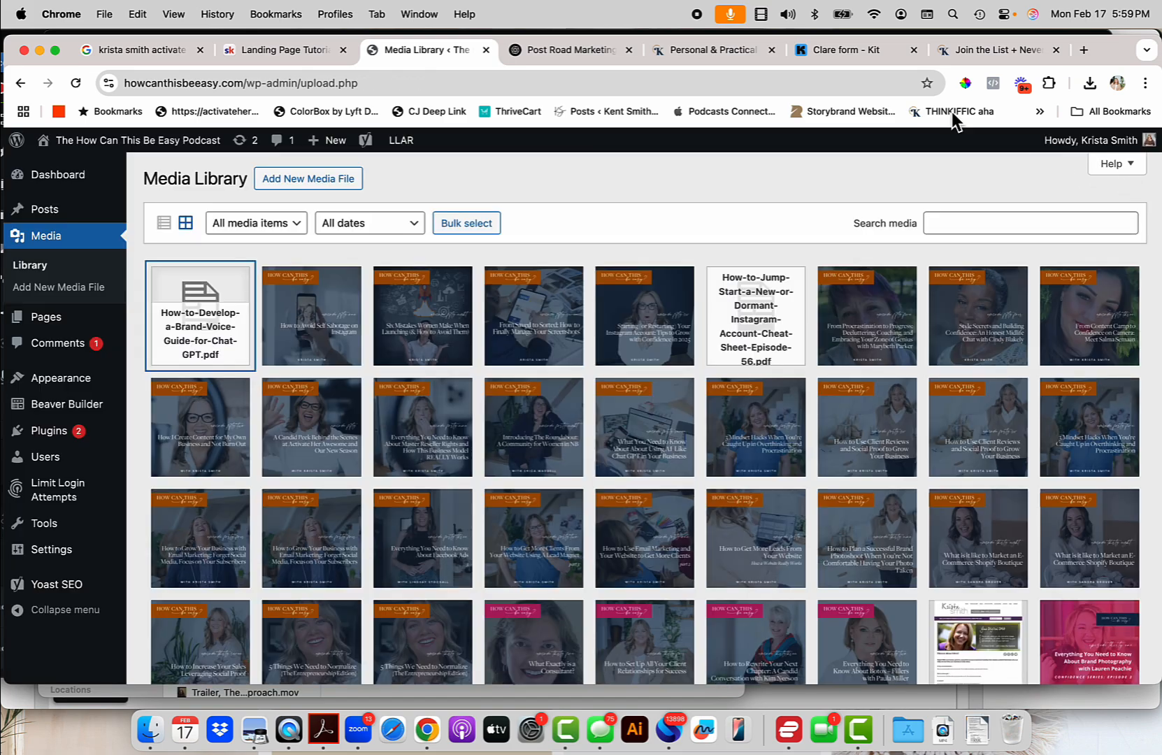
{"action": "left_click", "coordinate": [863, 51]}
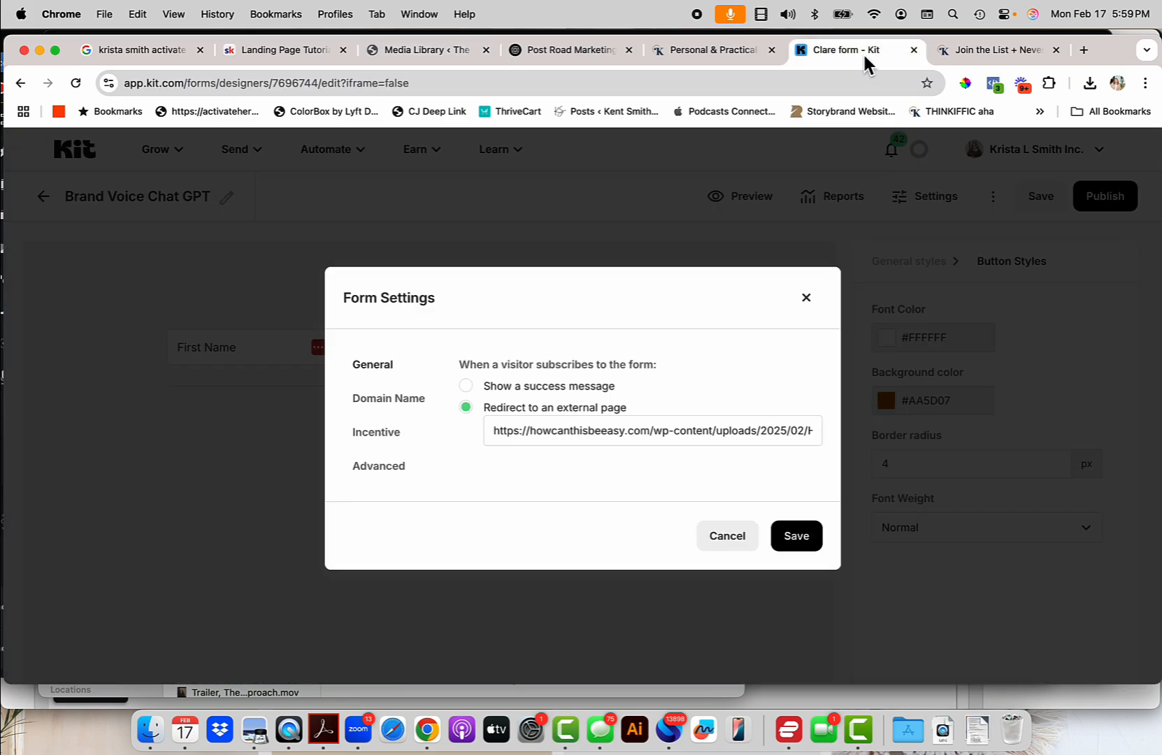
Turn off the form's incentive email and save the settings.
{"action": "left_click", "coordinate": [386, 435]}
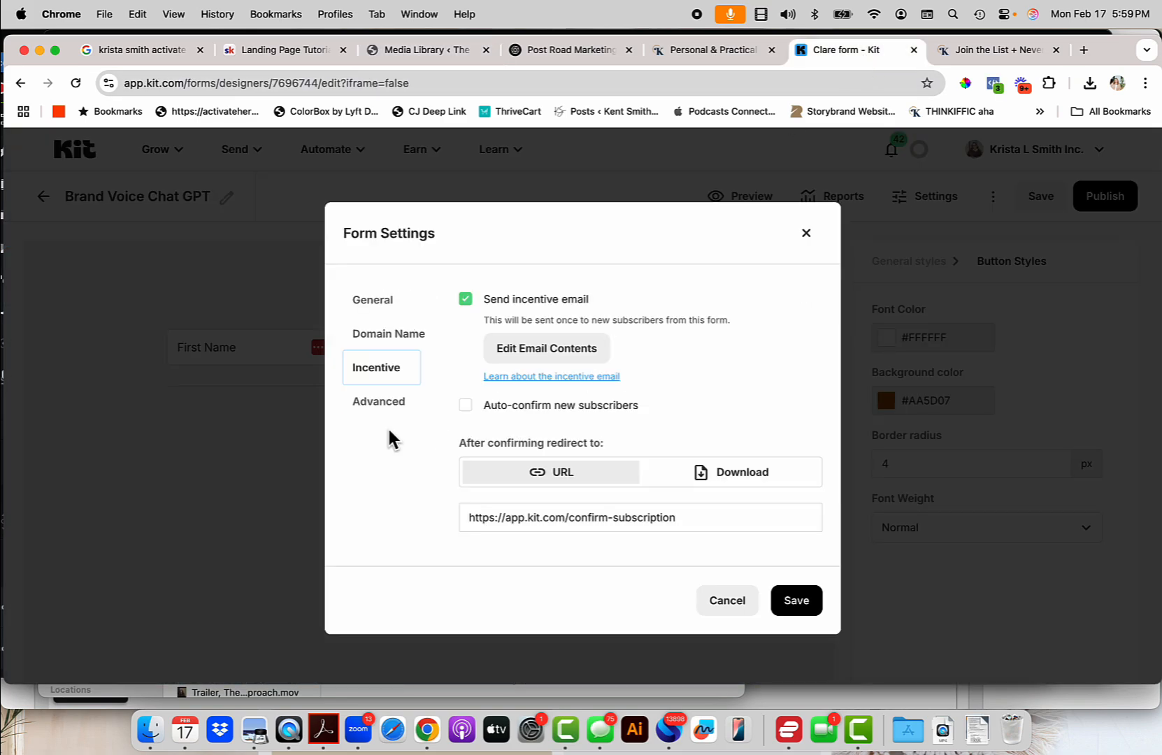
{"action": "left_click", "coordinate": [466, 300]}
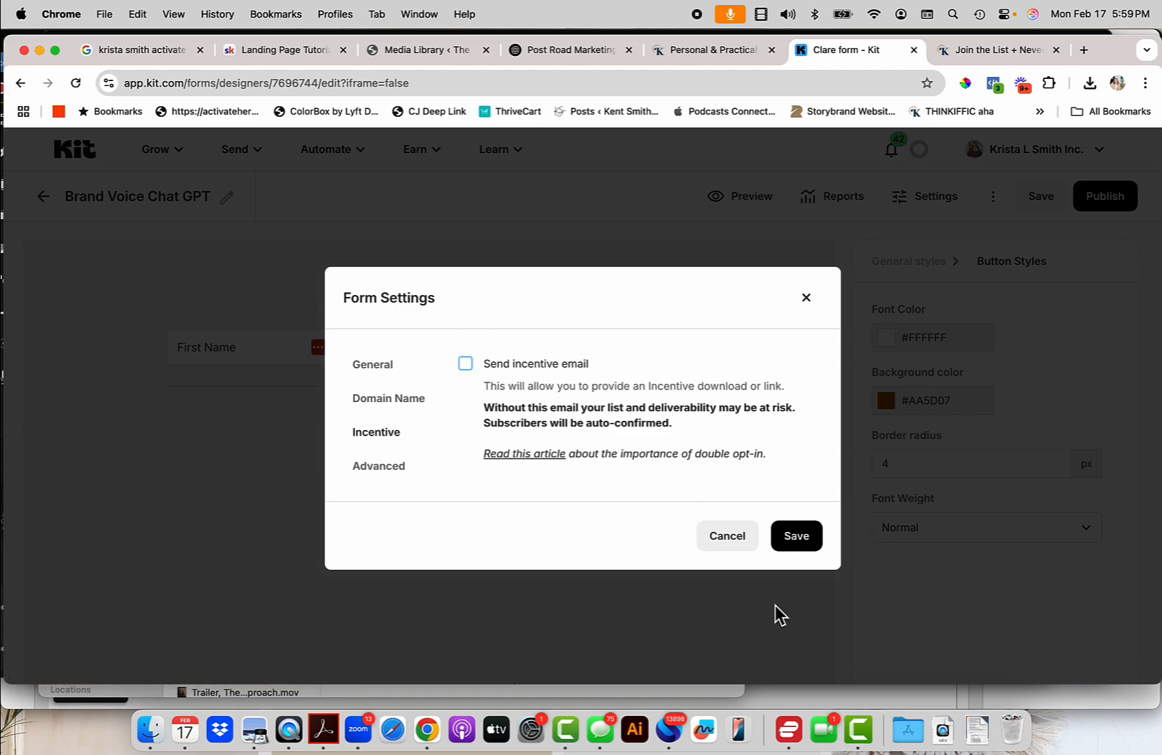
{"action": "left_click", "coordinate": [804, 546]}
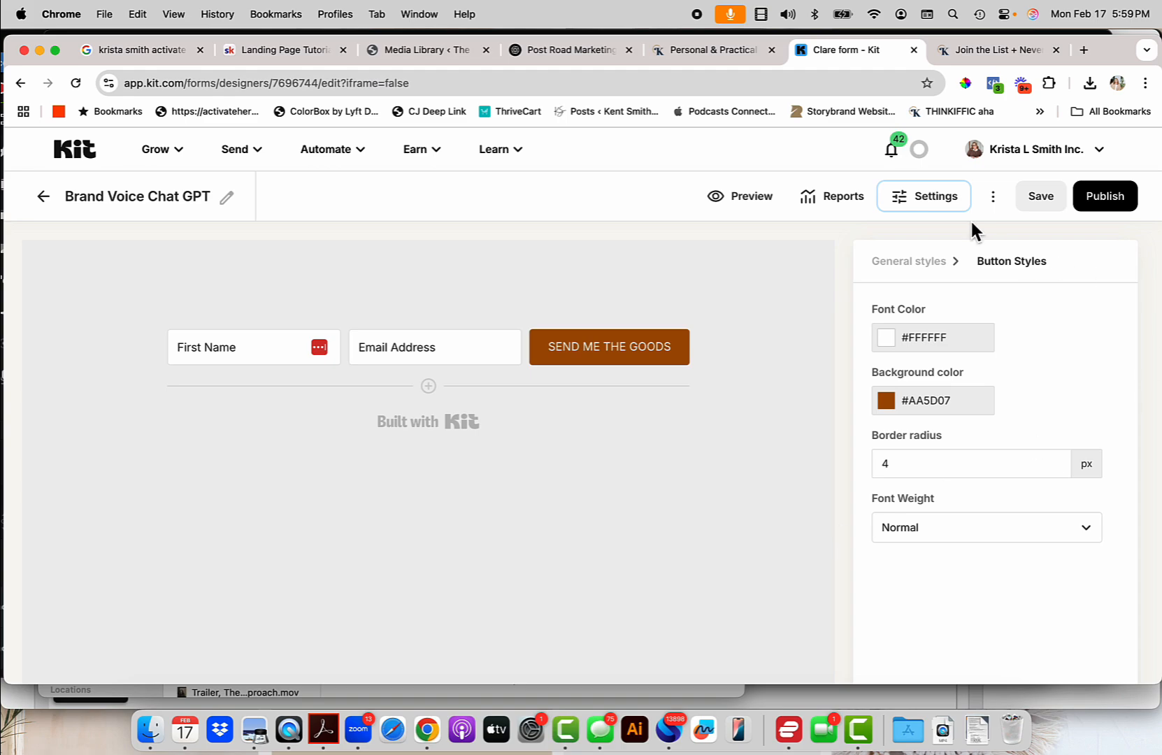
Publish the form, copy its JavaScript embed code, and return to the WordPress dashboard.
{"action": "left_click", "coordinate": [1113, 202]}
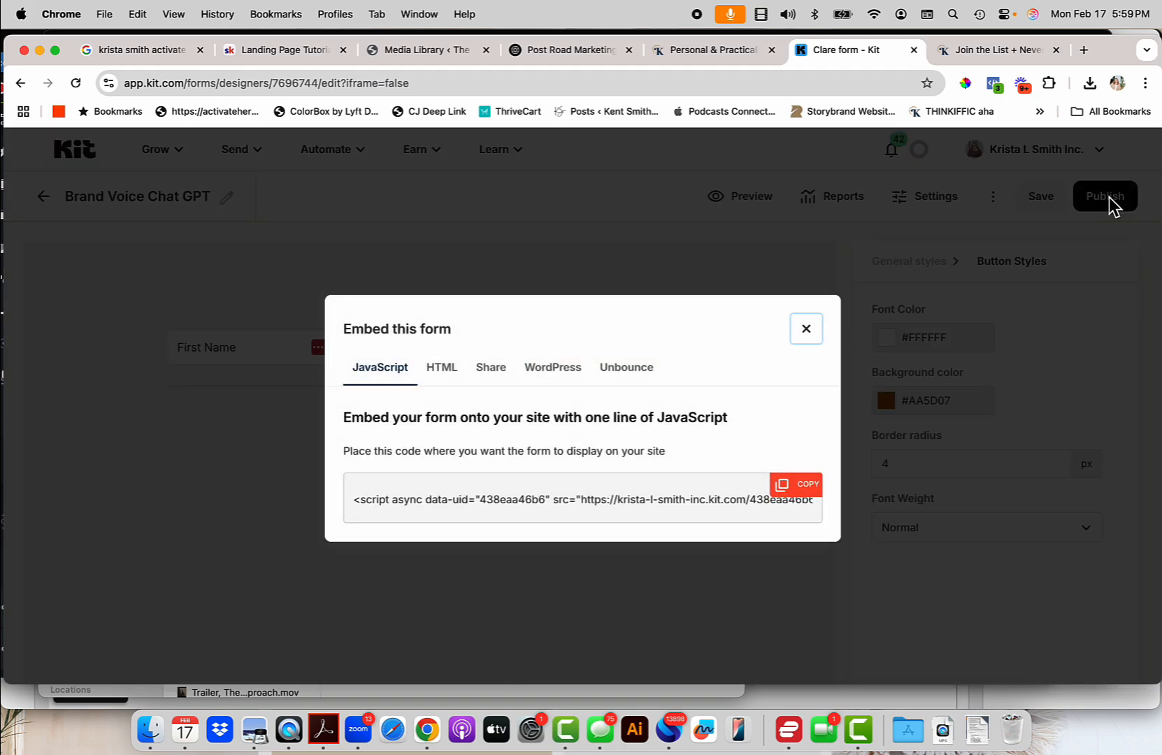
{"action": "left_click", "coordinate": [809, 492]}
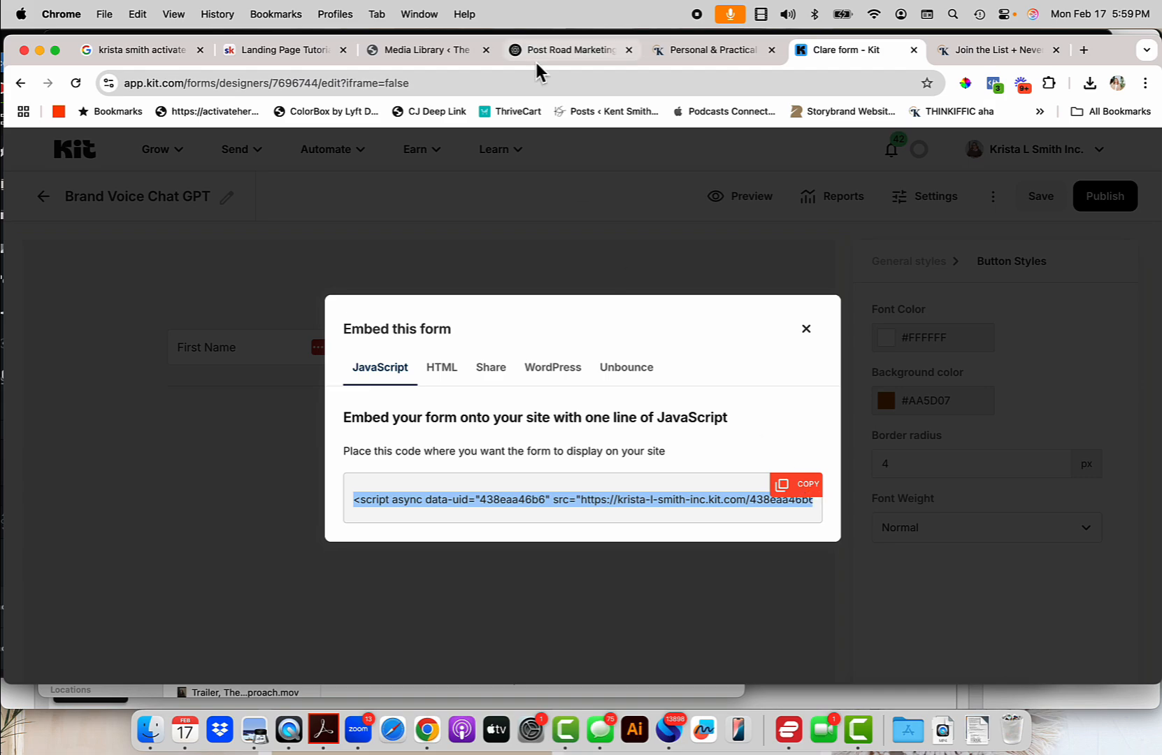
{"action": "left_click", "coordinate": [403, 49]}
{"action": "left_click", "coordinate": [19, 84]}
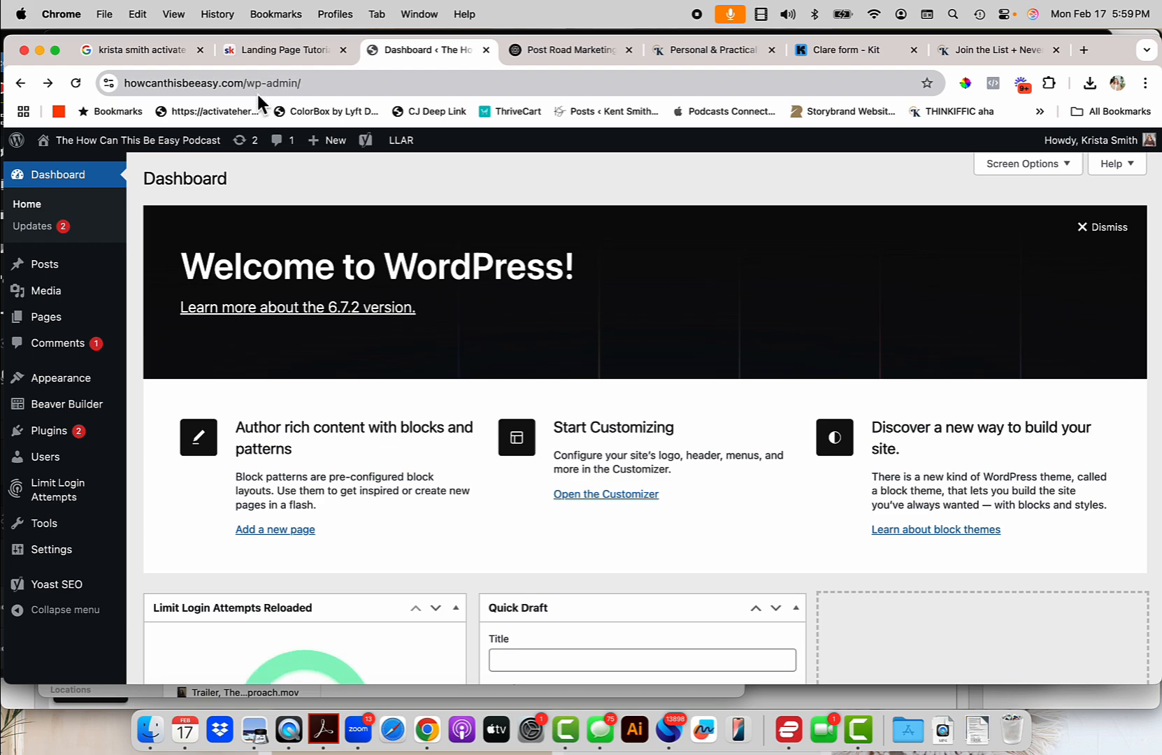
Go from the site address to the Brand Voice page and open it in Beaver Builder.
{"action": "left_click", "coordinate": [259, 89]}
{"action": "key", "text": "Right"}
{"action": "key", "text": "BackSpace"}
{"action": "key", "text": "BackSpace"}
{"action": "key", "text": "BackSpace"}
{"action": "key", "text": "BackSpace"}
{"action": "key", "text": "BackSpace"}
{"action": "key", "text": "BackSpace"}
{"action": "key", "text": "BackSpace"}
{"action": "key", "text": "BackSpace"}
{"action": "key", "text": "BackSpace"}
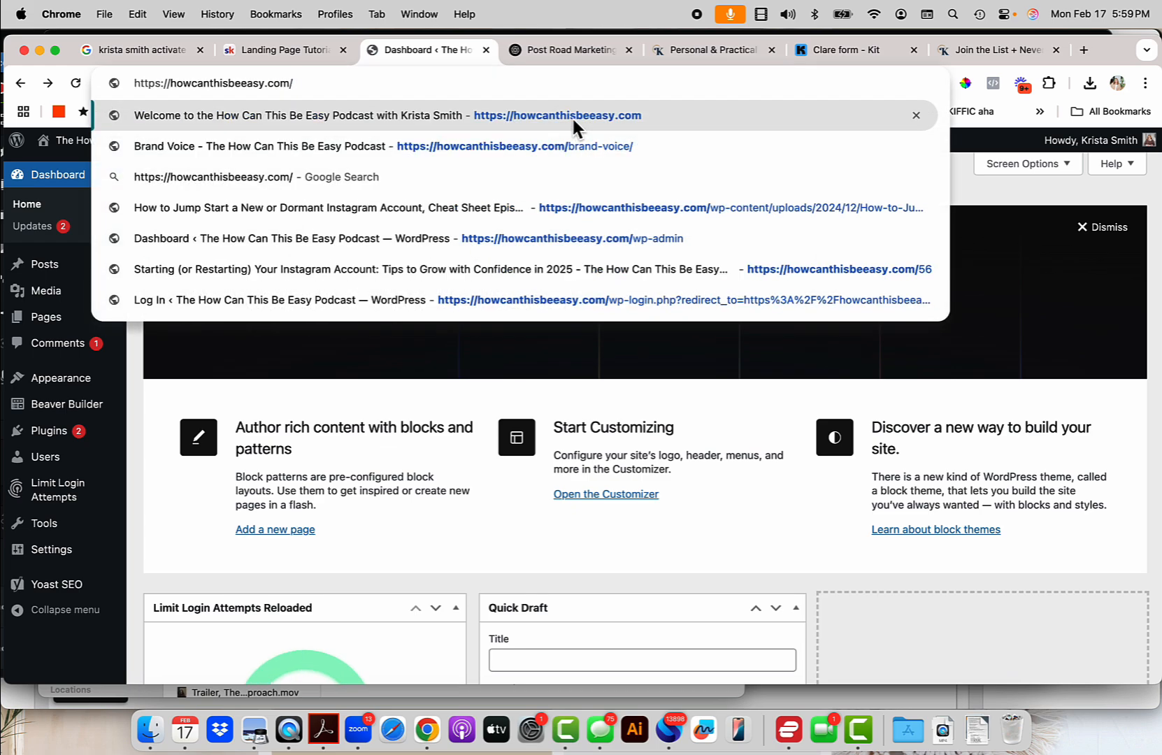
{"action": "type", "text": "b"}
{"action": "left_click", "coordinate": [571, 116]}
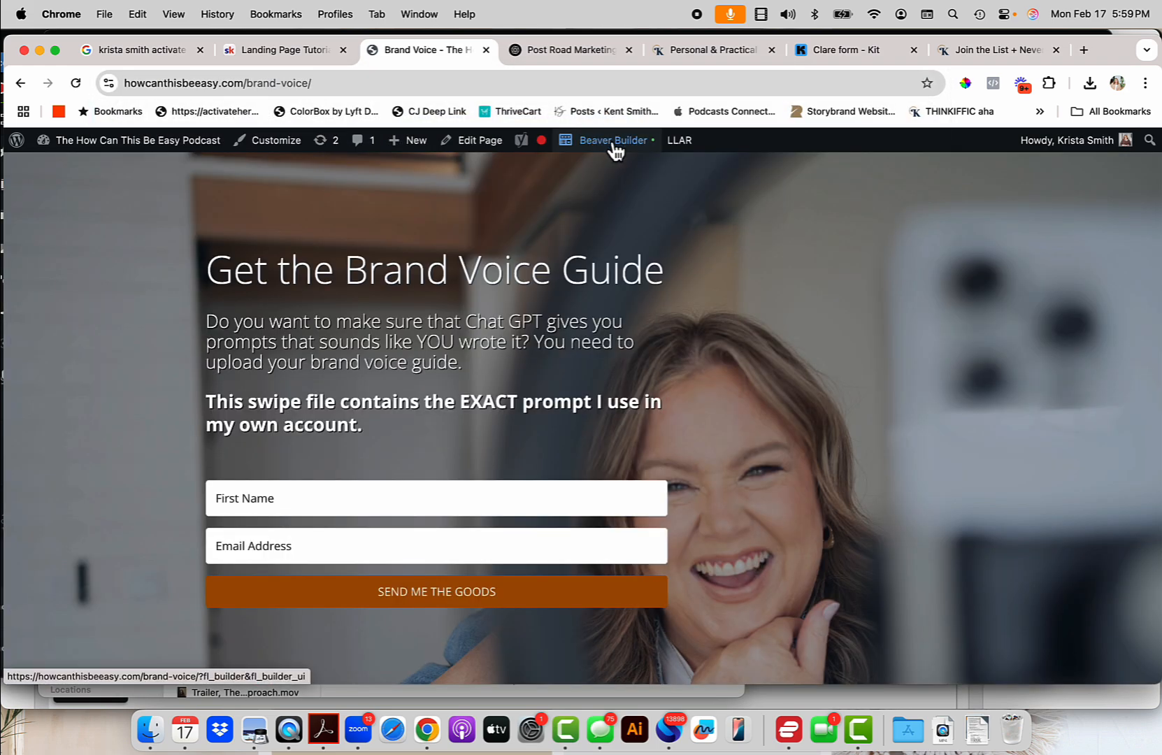
{"action": "left_click", "coordinate": [622, 144]}
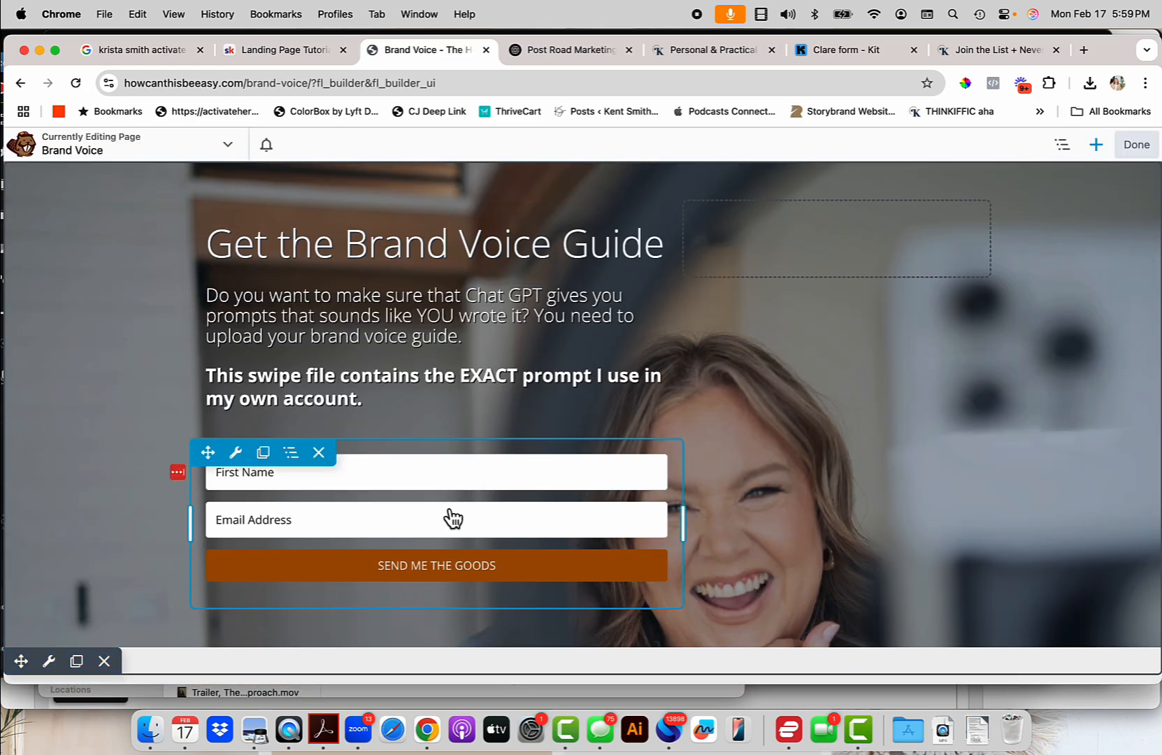
Replace the HTML module's old embed with the new Kit form script, save, and publish.
{"action": "left_click", "coordinate": [429, 527]}
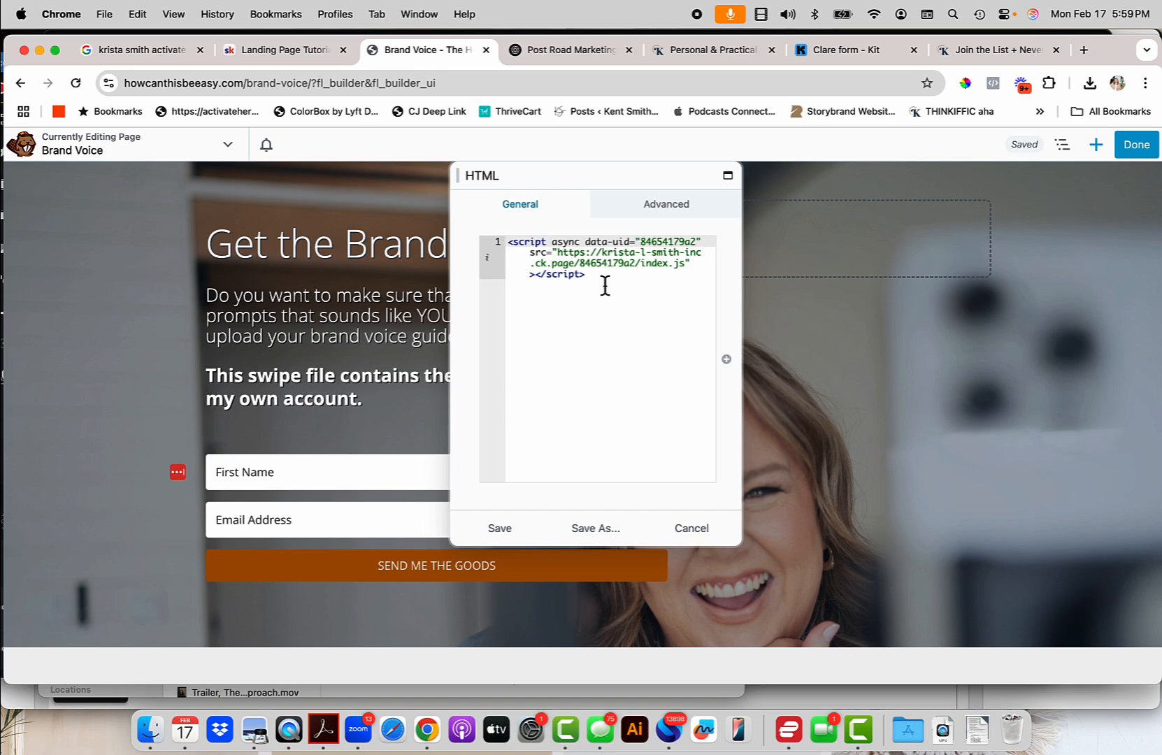
{"action": "left_click_drag", "start_coordinate": [606, 285], "coordinate": [498, 241]}
{"action": "type", "text": "<script async data-uid=\"438eaa46b6\" src=\"https://krista-l-smith-inc.kit.com/438eaa46b6/index.js\"></script>"}
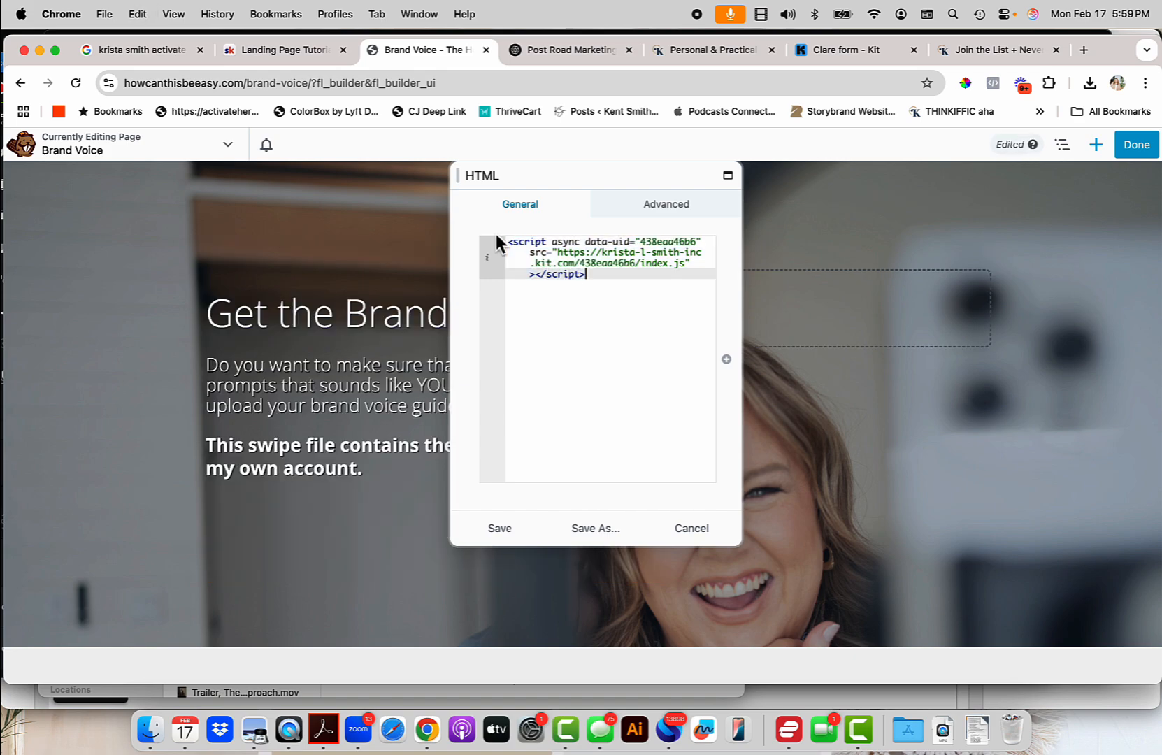
{"action": "left_click", "coordinate": [499, 529]}
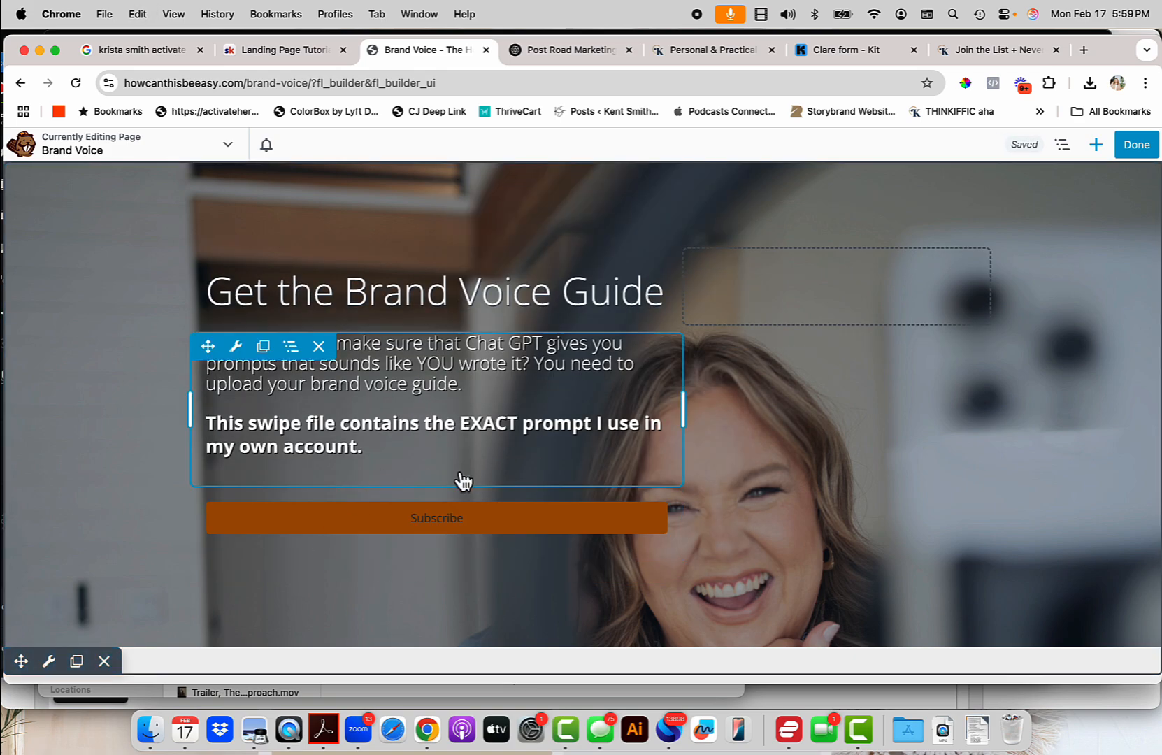
{"action": "left_click", "coordinate": [1144, 159]}
{"action": "left_click", "coordinate": [1100, 152]}
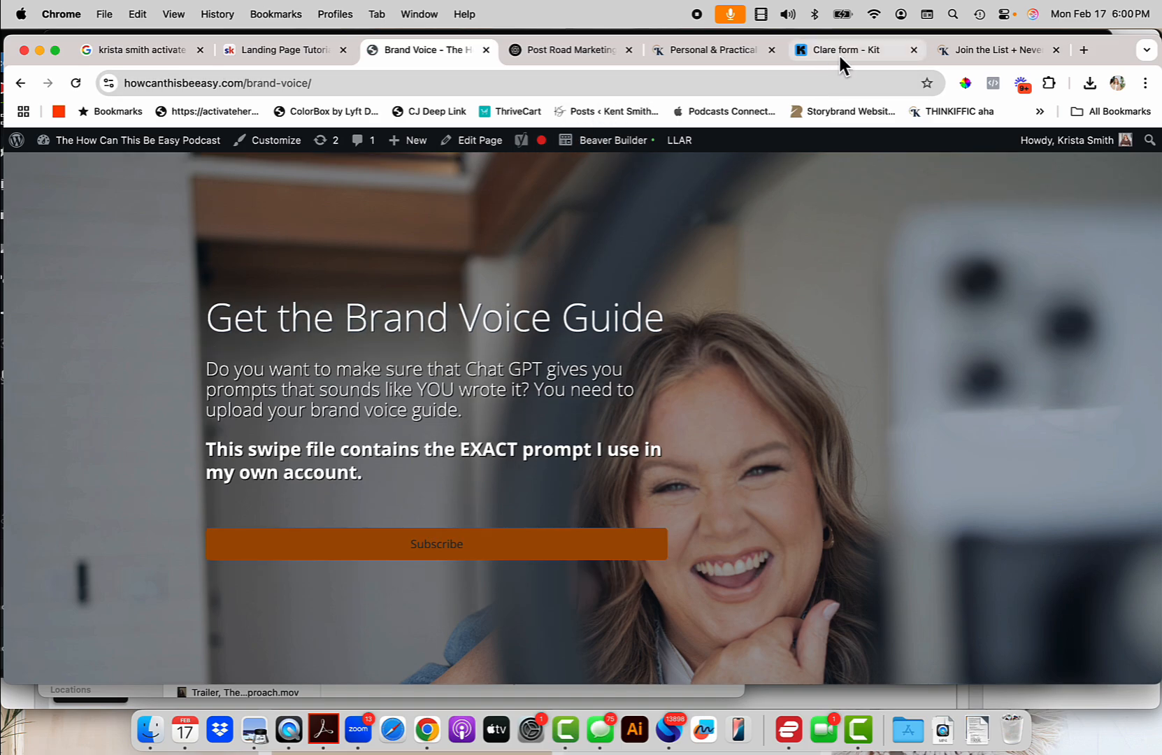
Save the Kit form, then view the published Brand Voice landing page in Chrome.
{"action": "left_click", "coordinate": [867, 49]}
{"action": "left_click", "coordinate": [806, 329]}
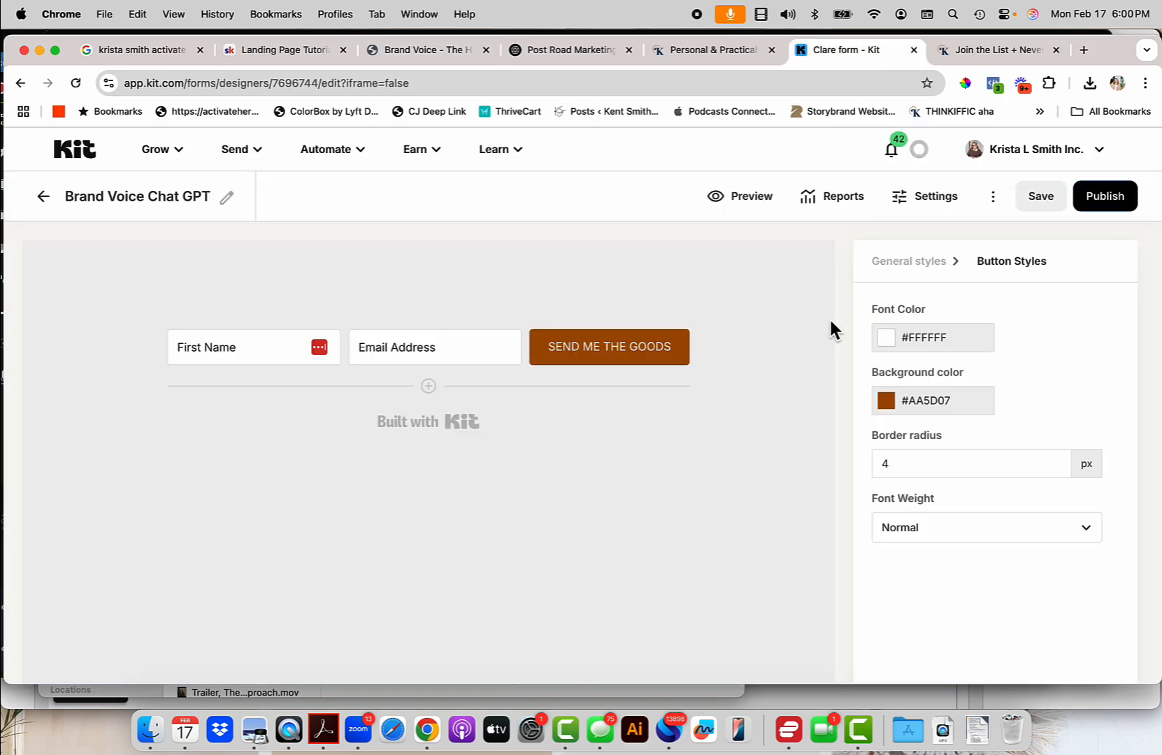
{"action": "left_click", "coordinate": [1045, 199]}
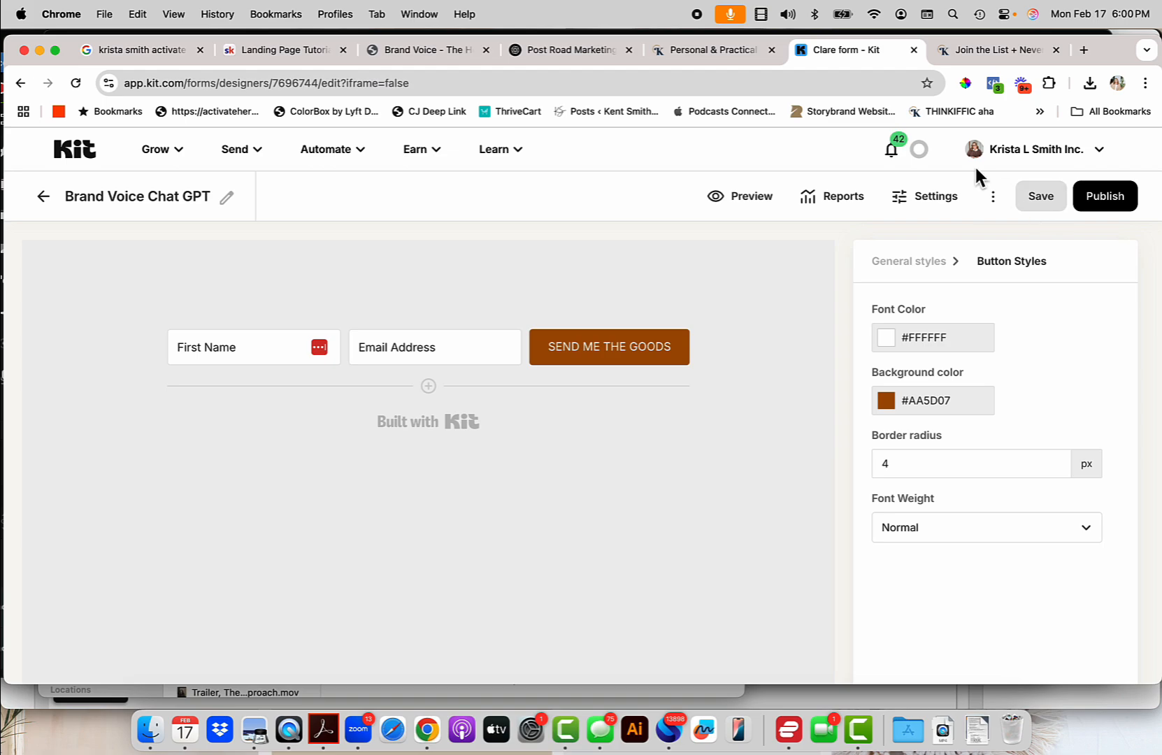
{"action": "left_click", "coordinate": [739, 50]}
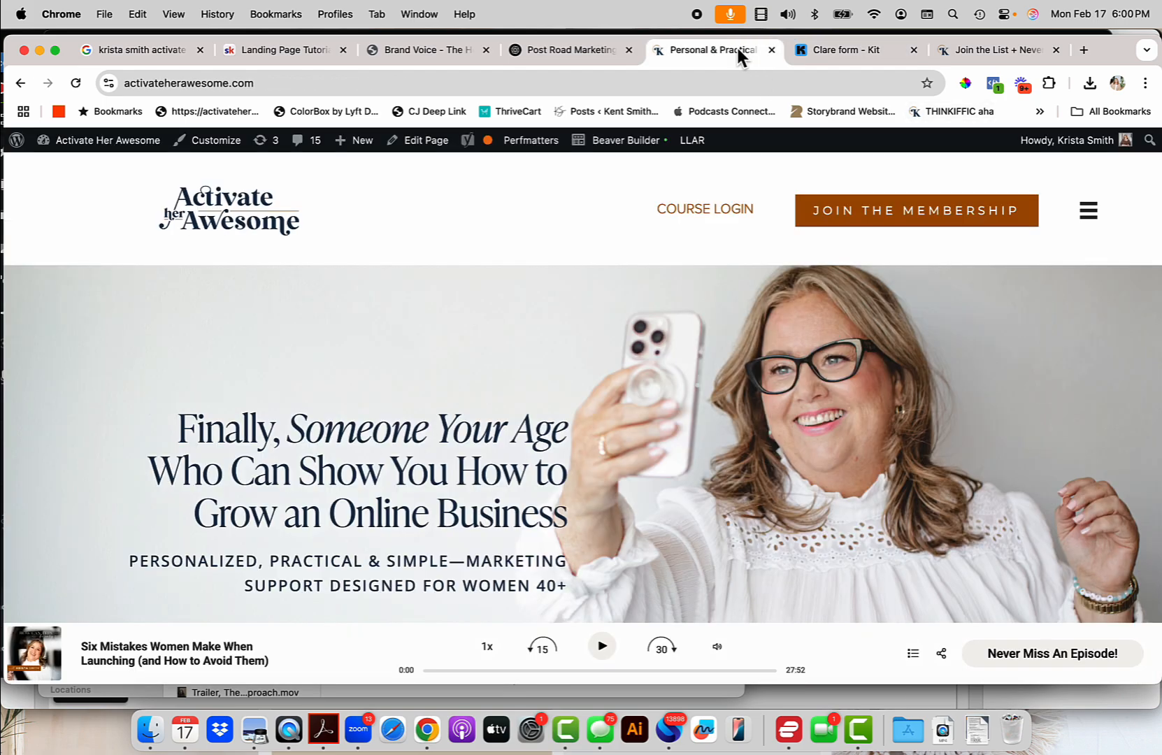
{"action": "left_click", "coordinate": [394, 56]}
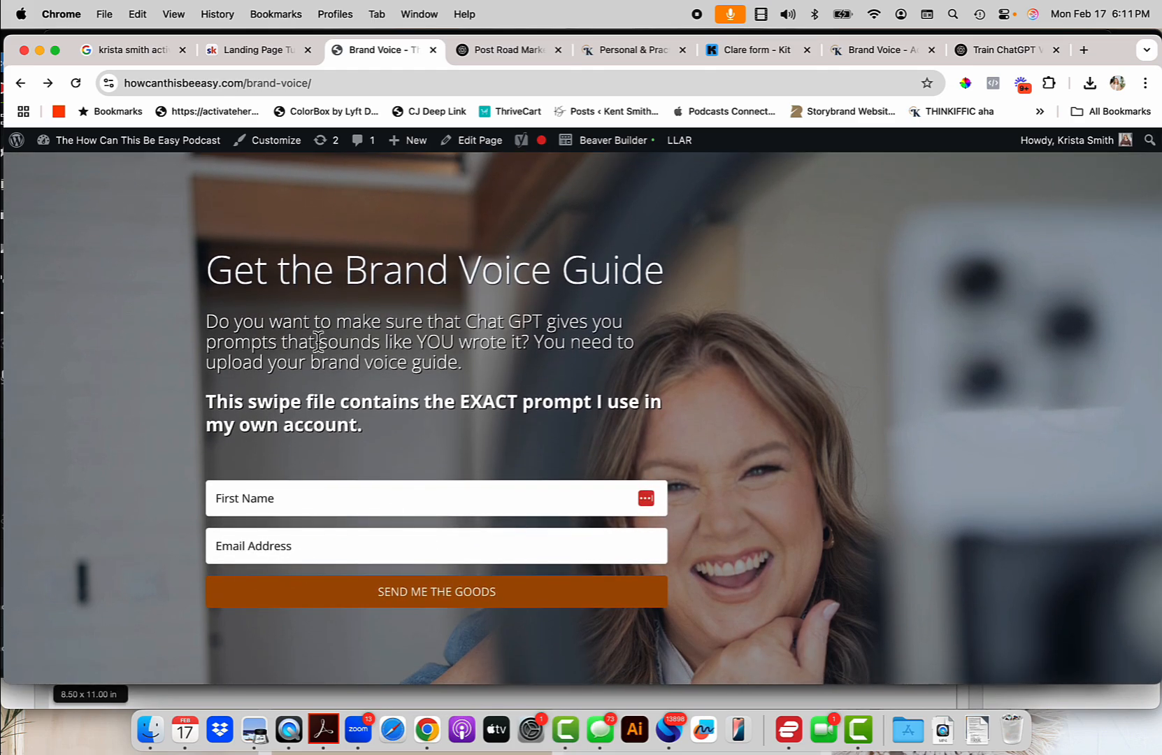
In Beaver Builder, remove the hero row's BOP00169.jpg parallax photo and choose Select Photo.
{"action": "left_click", "coordinate": [607, 143]}
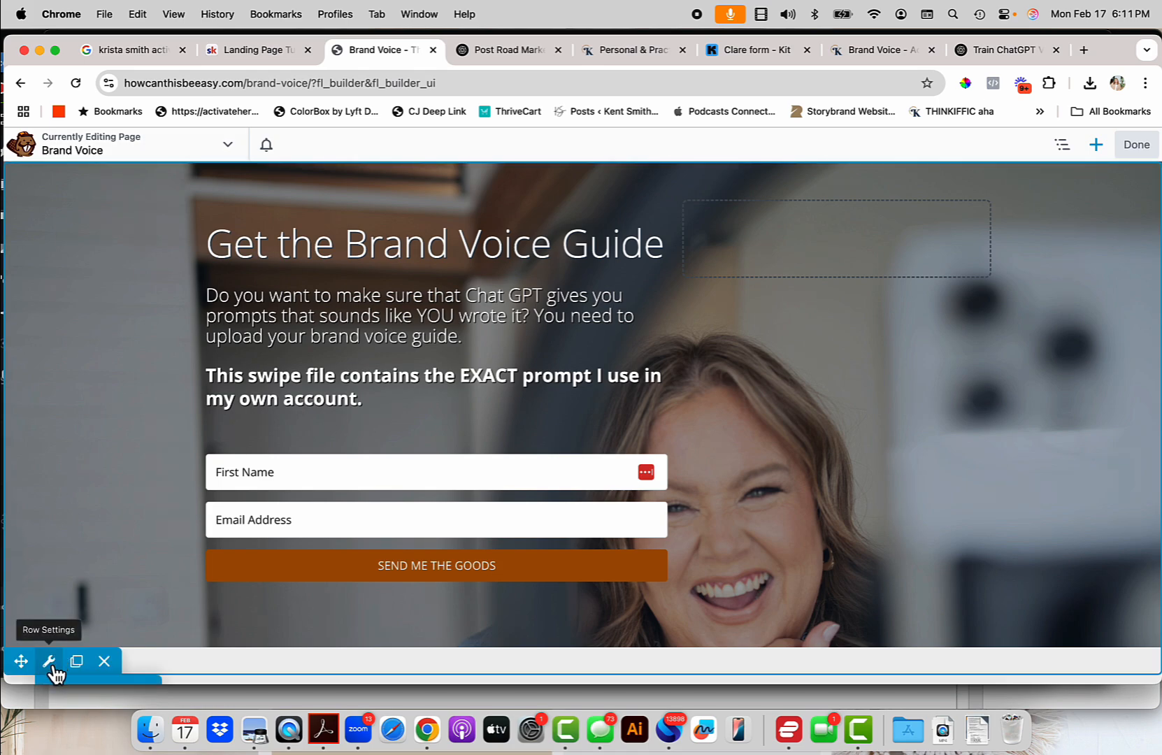
{"action": "left_click", "coordinate": [49, 662]}
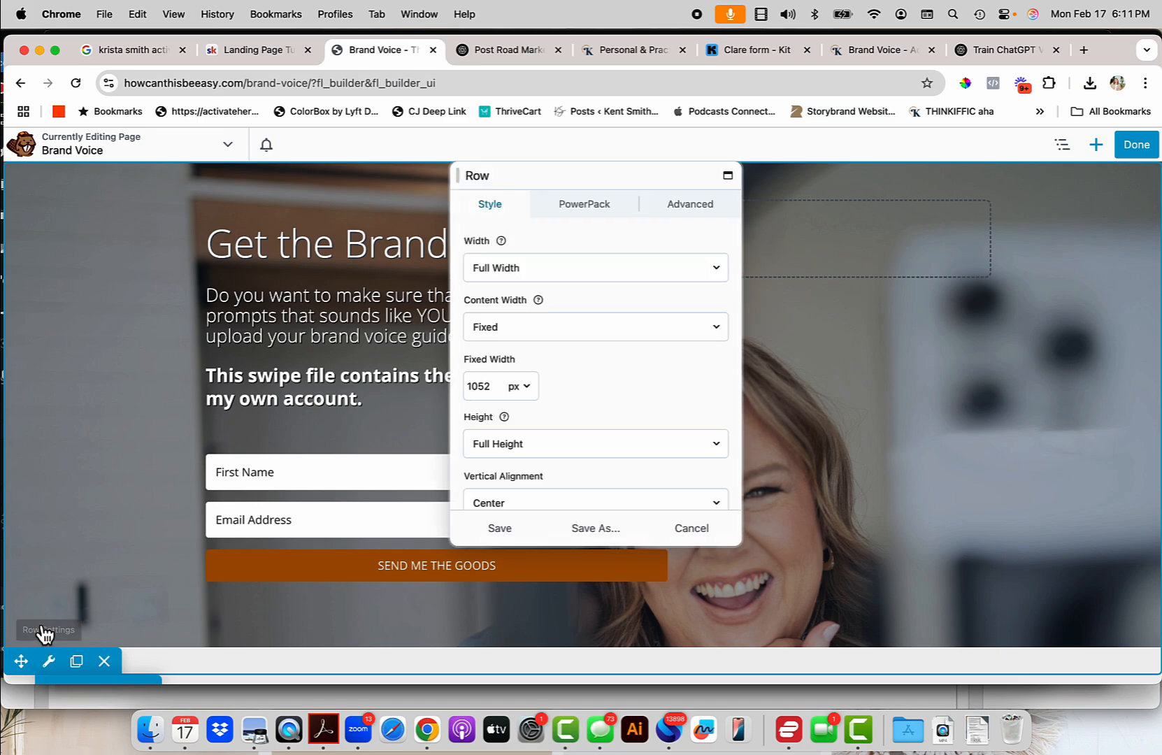
{"action": "scroll", "coordinate": [498, 424], "scroll_direction": "down", "scroll_amount": 10}
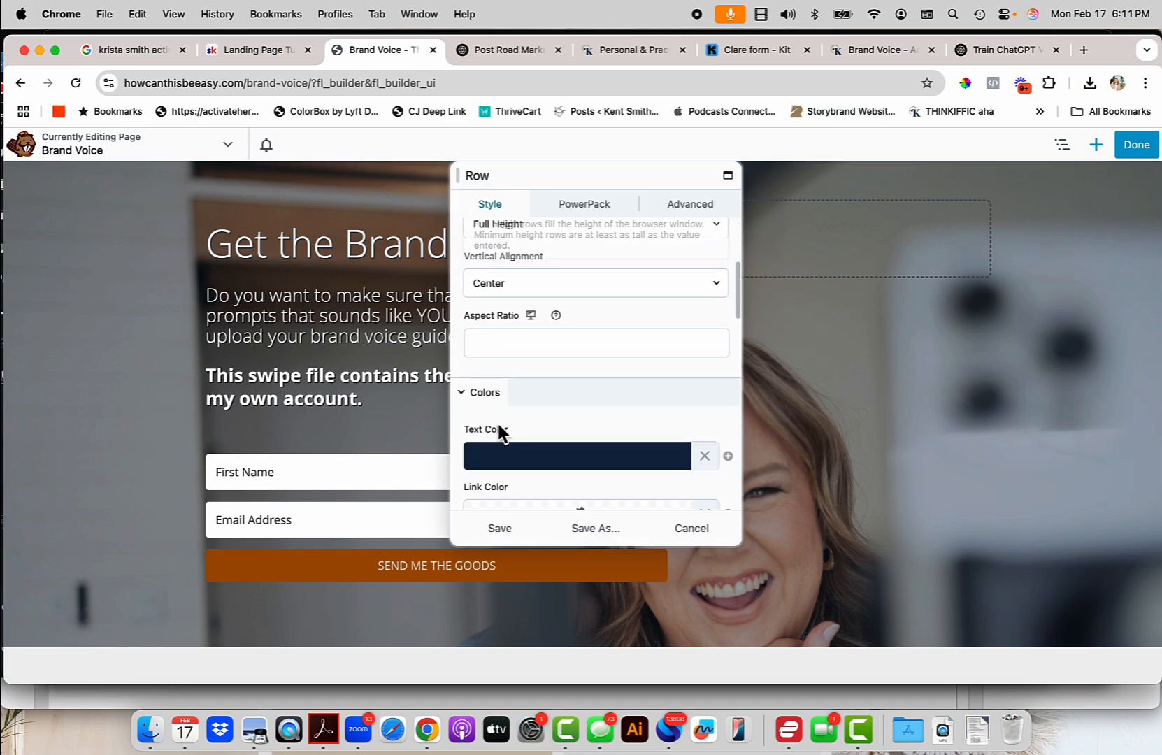
{"action": "scroll", "coordinate": [497, 420], "scroll_direction": "down", "scroll_amount": 5}
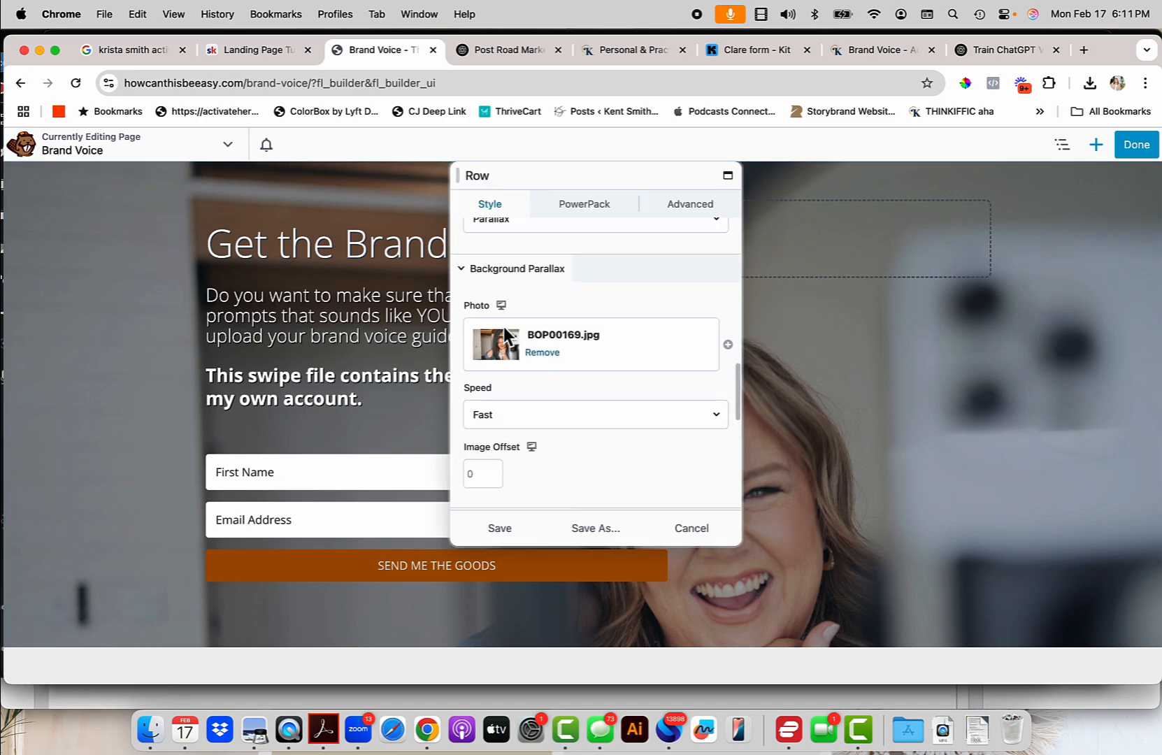
{"action": "left_click", "coordinate": [548, 353]}
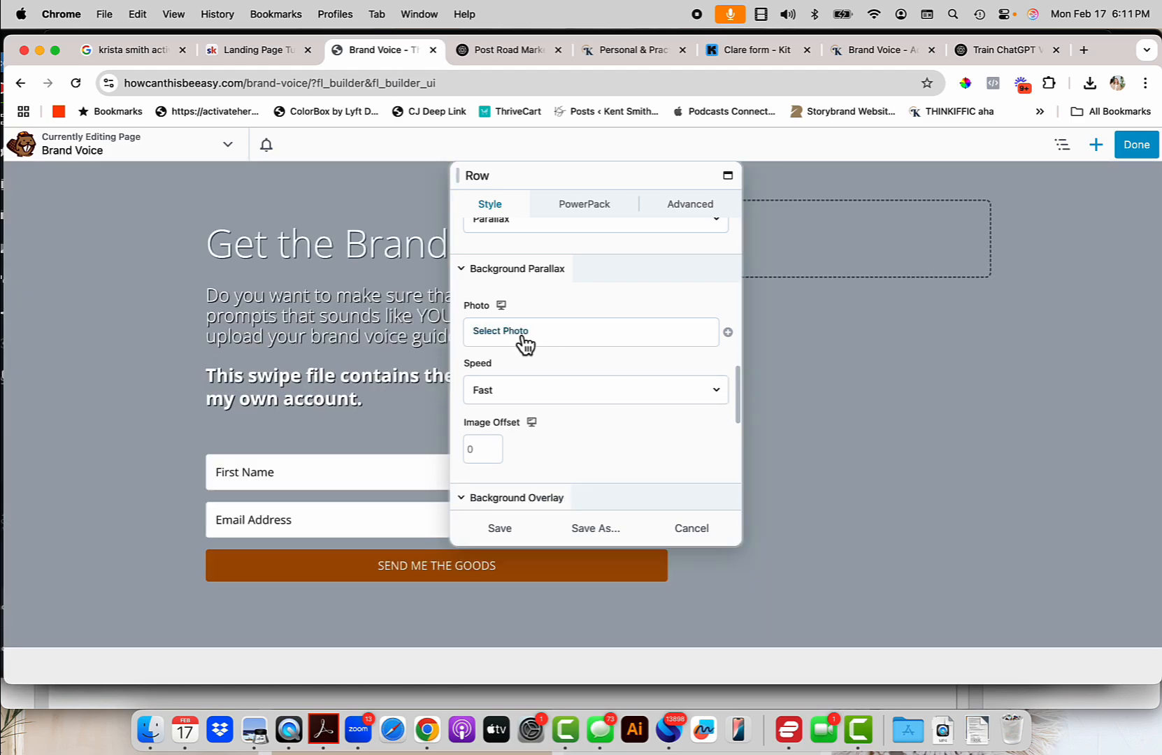
{"action": "left_click", "coordinate": [521, 334]}
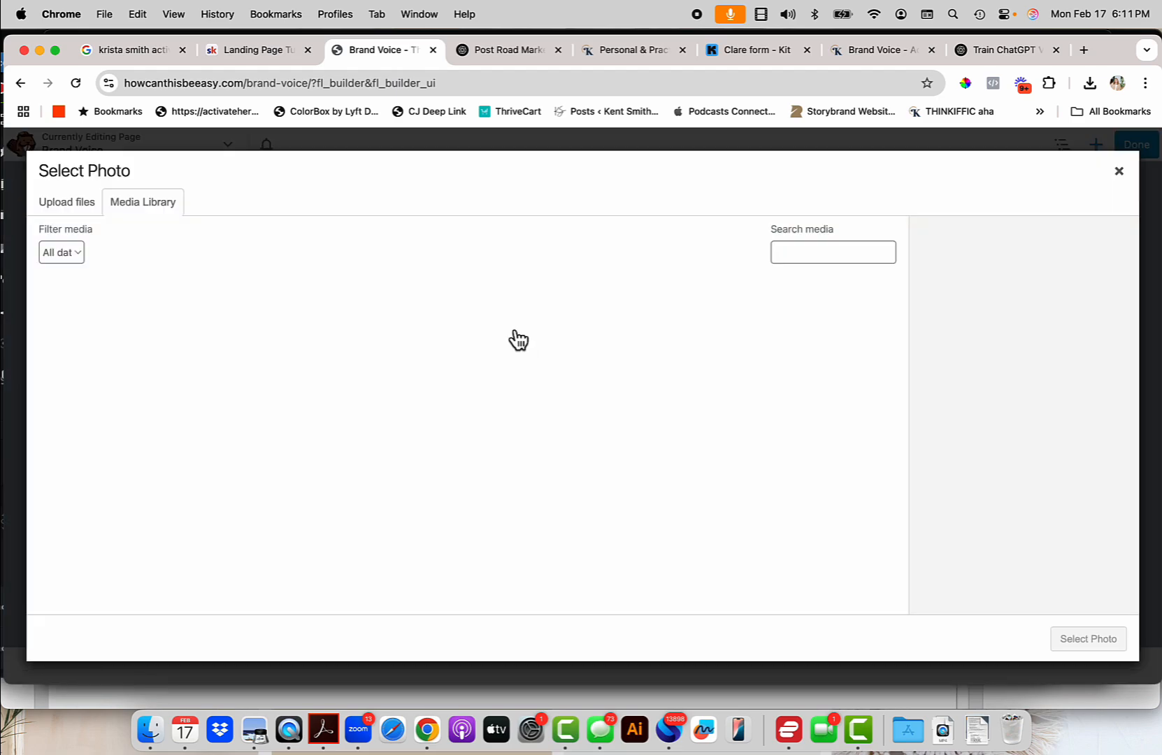
{"action": "left_click", "coordinate": [150, 729]}
Browse Pictures > Lightroom Saved Photos > 2023 ShoreHouse > Edited and open the Instagram Training JPG.
{"action": "left_click", "coordinate": [440, 269]}
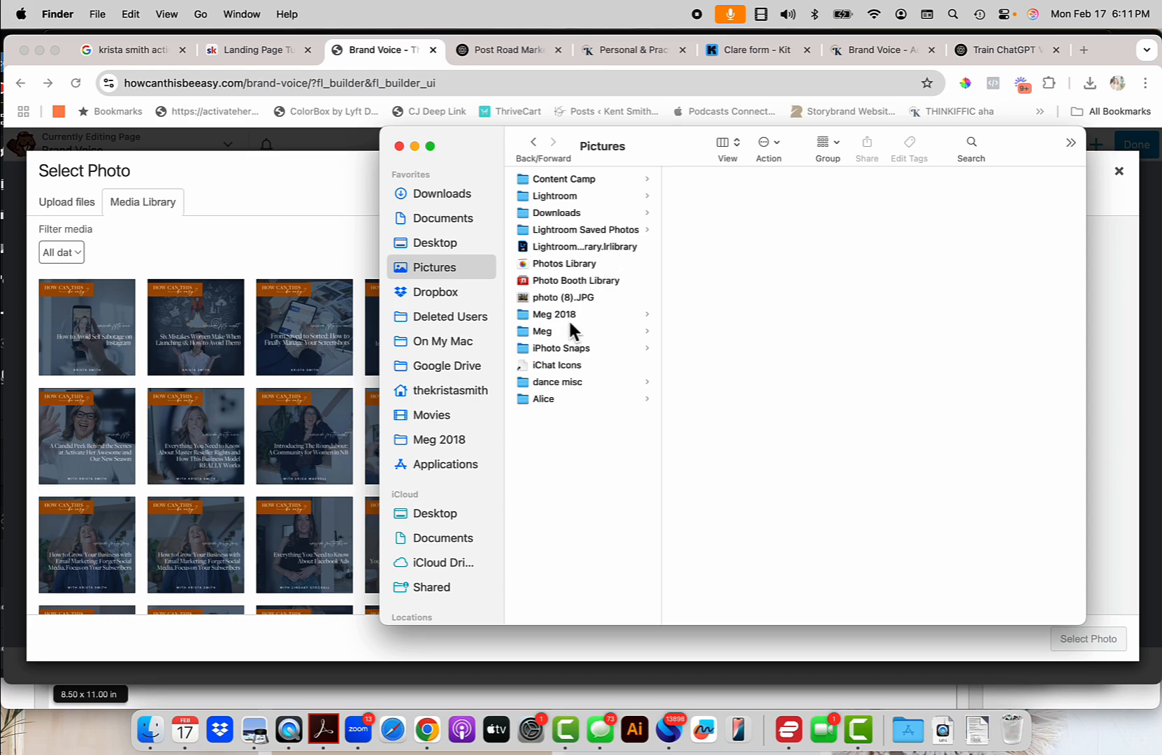
{"action": "left_click", "coordinate": [603, 230]}
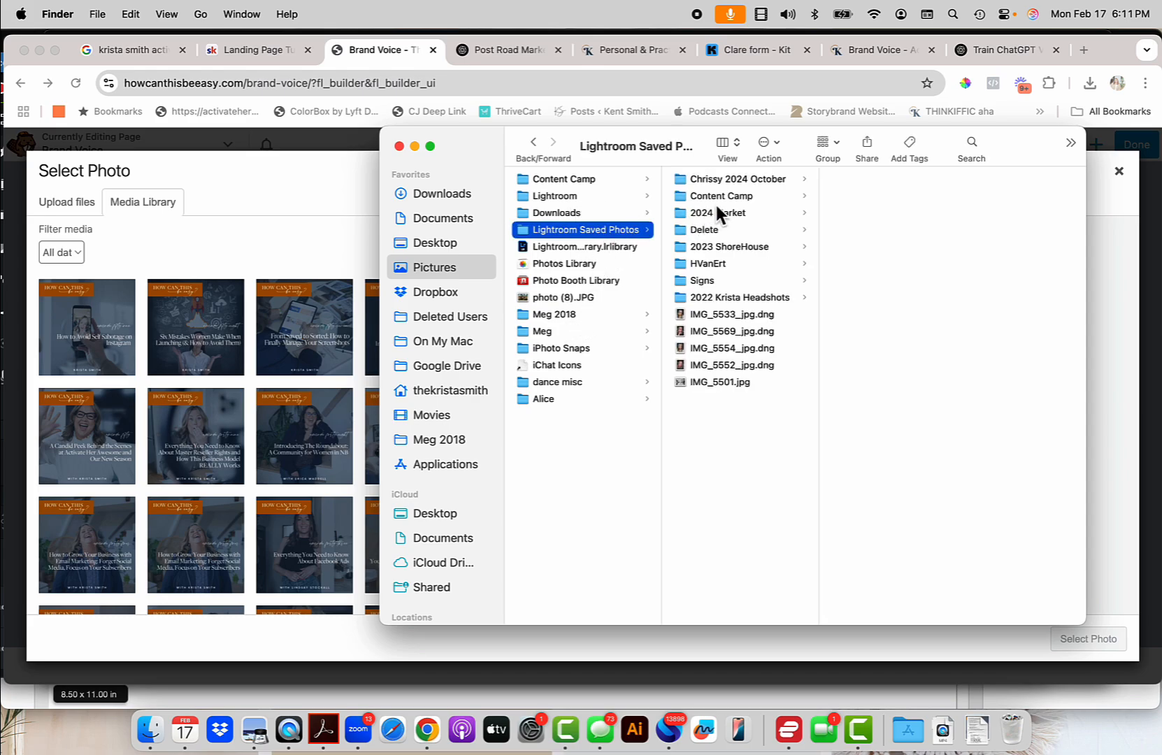
{"action": "left_click", "coordinate": [748, 179]}
{"action": "left_click", "coordinate": [862, 179]}
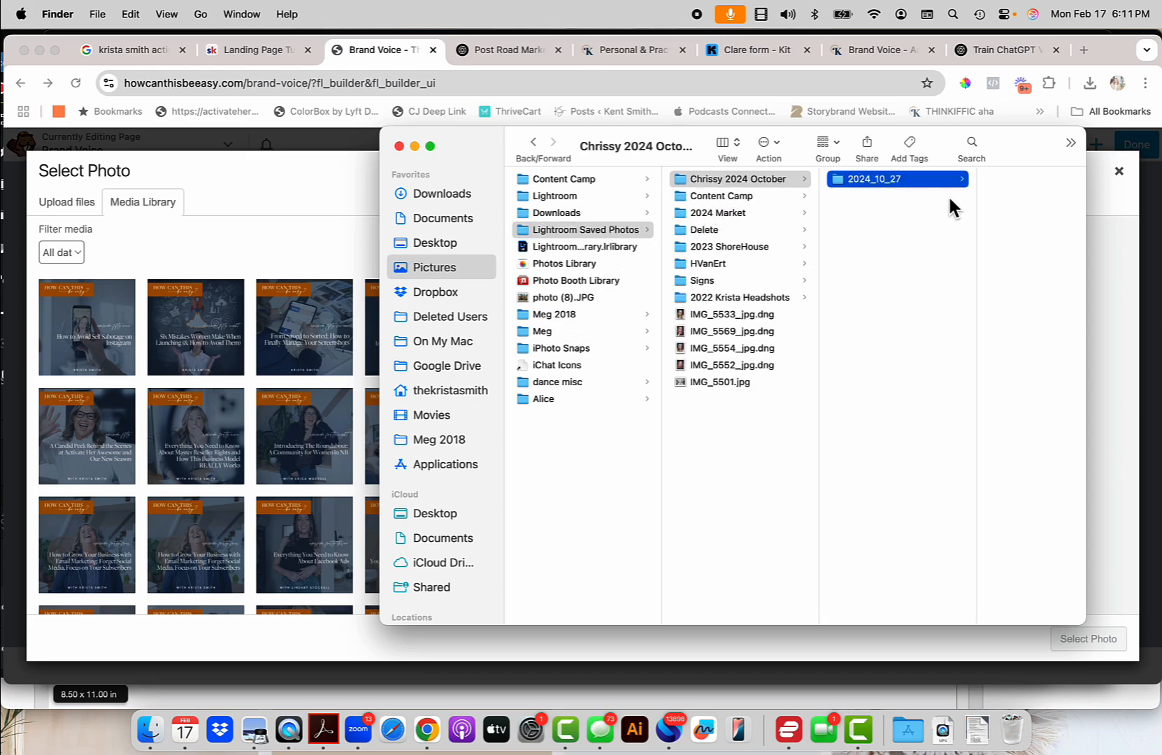
{"action": "scroll", "coordinate": [950, 358], "scroll_direction": "down", "scroll_amount": 20}
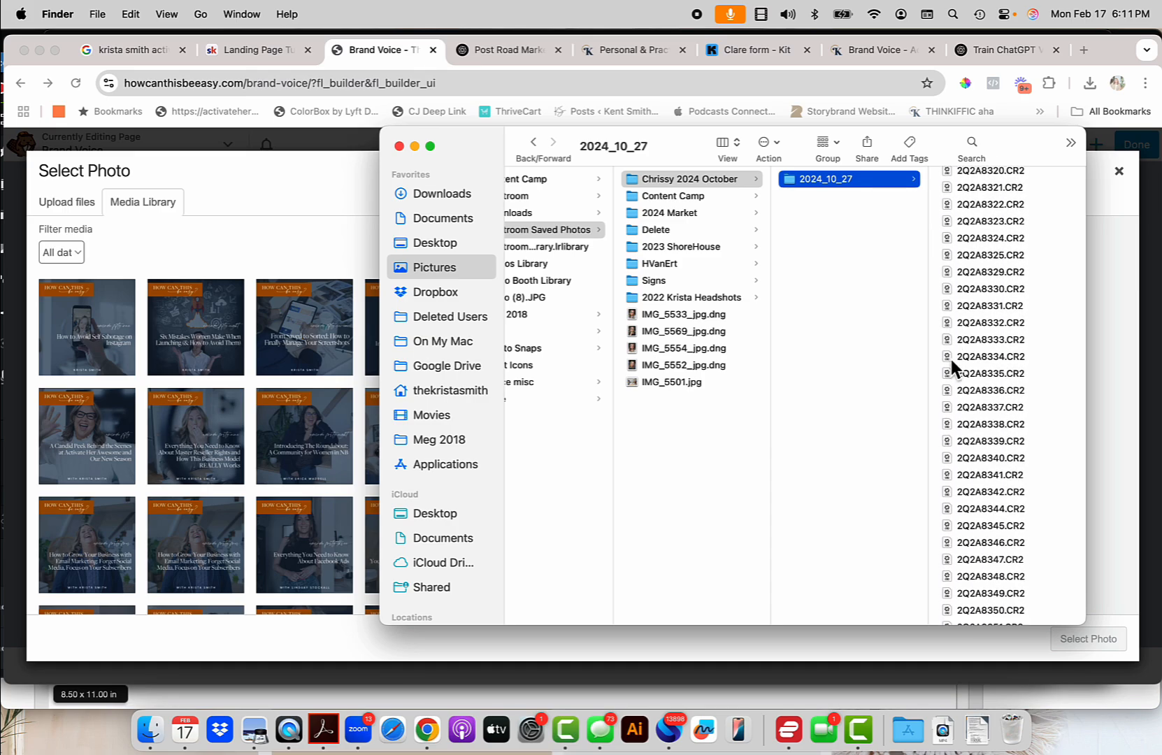
{"action": "scroll", "coordinate": [950, 358], "scroll_direction": "up", "scroll_amount": 10}
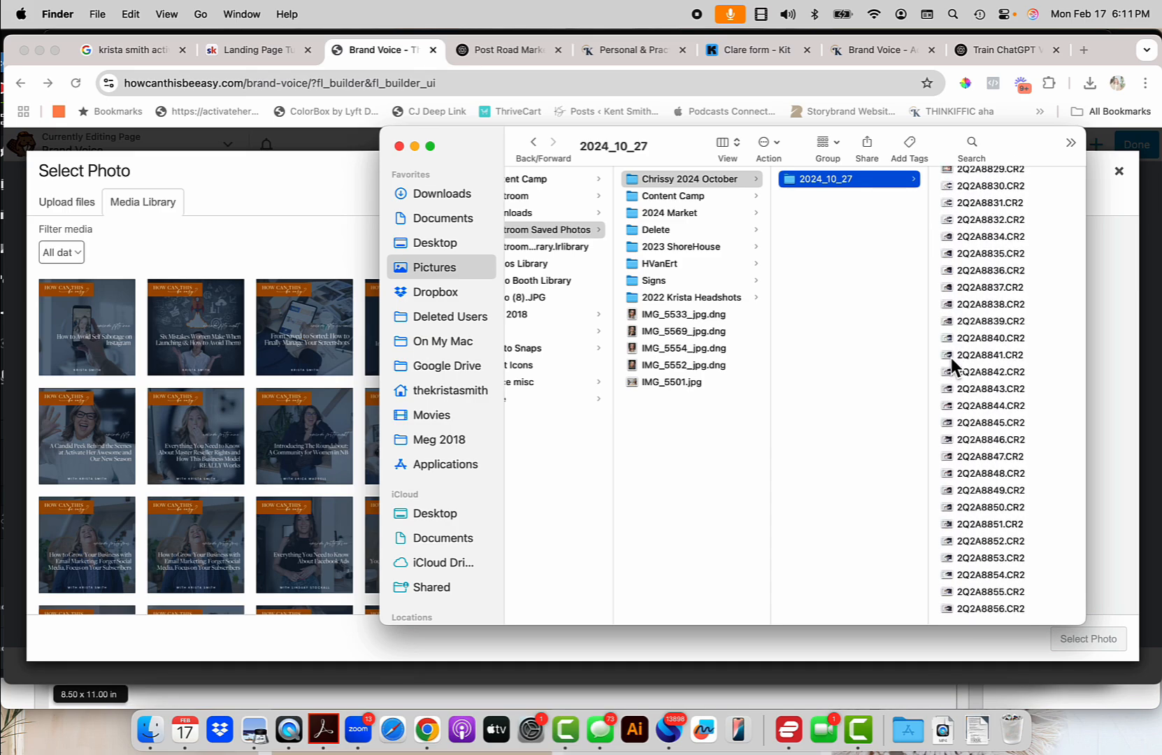
{"action": "scroll", "coordinate": [950, 358], "scroll_direction": "up", "scroll_amount": 15}
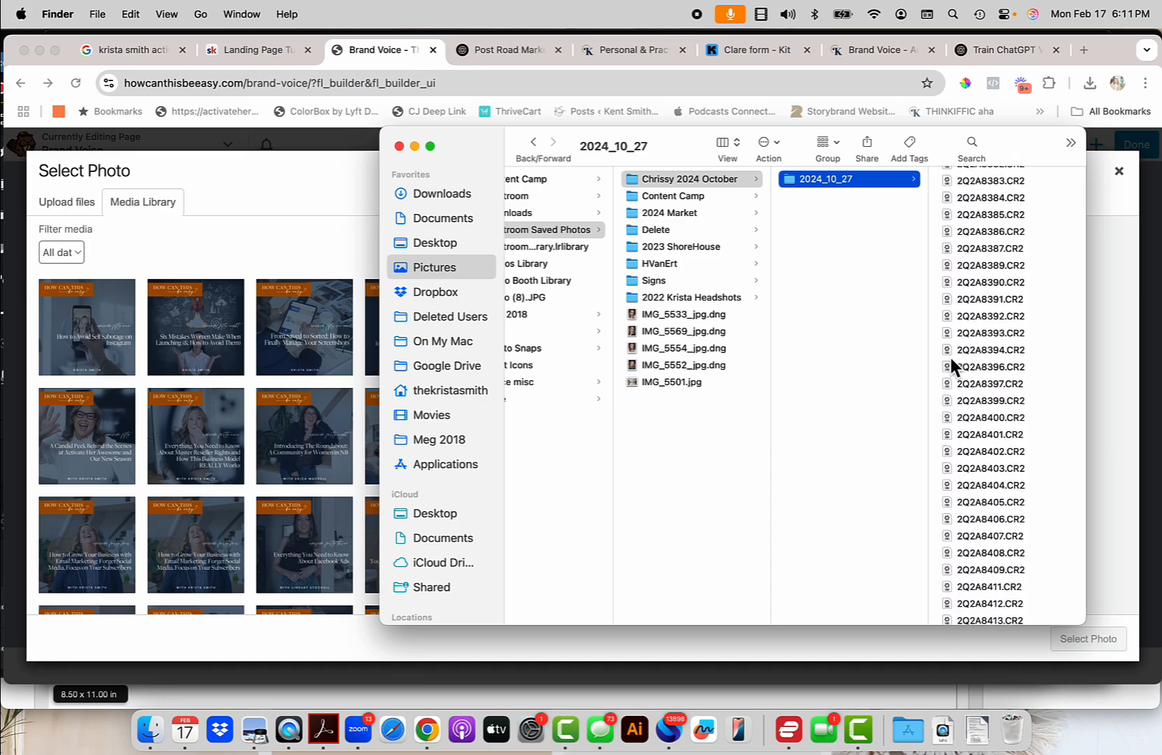
{"action": "left_click", "coordinate": [683, 245]}
{"action": "left_click", "coordinate": [828, 179]}
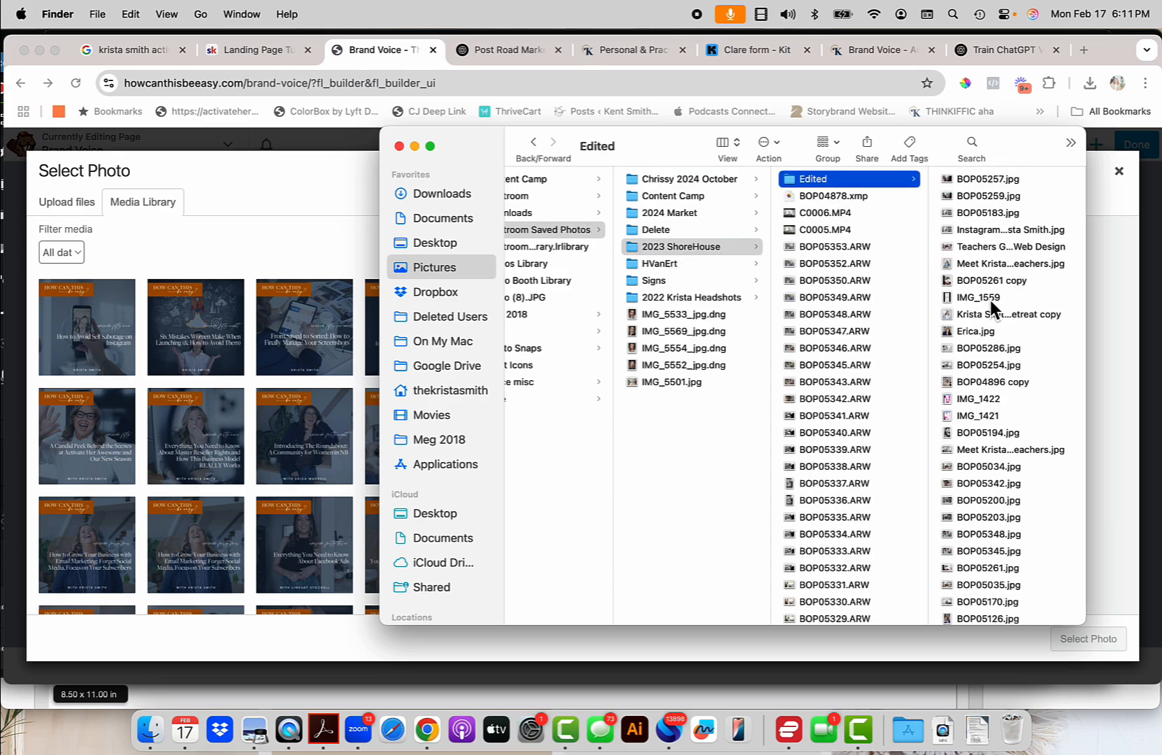
{"action": "left_click", "coordinate": [1000, 230]}
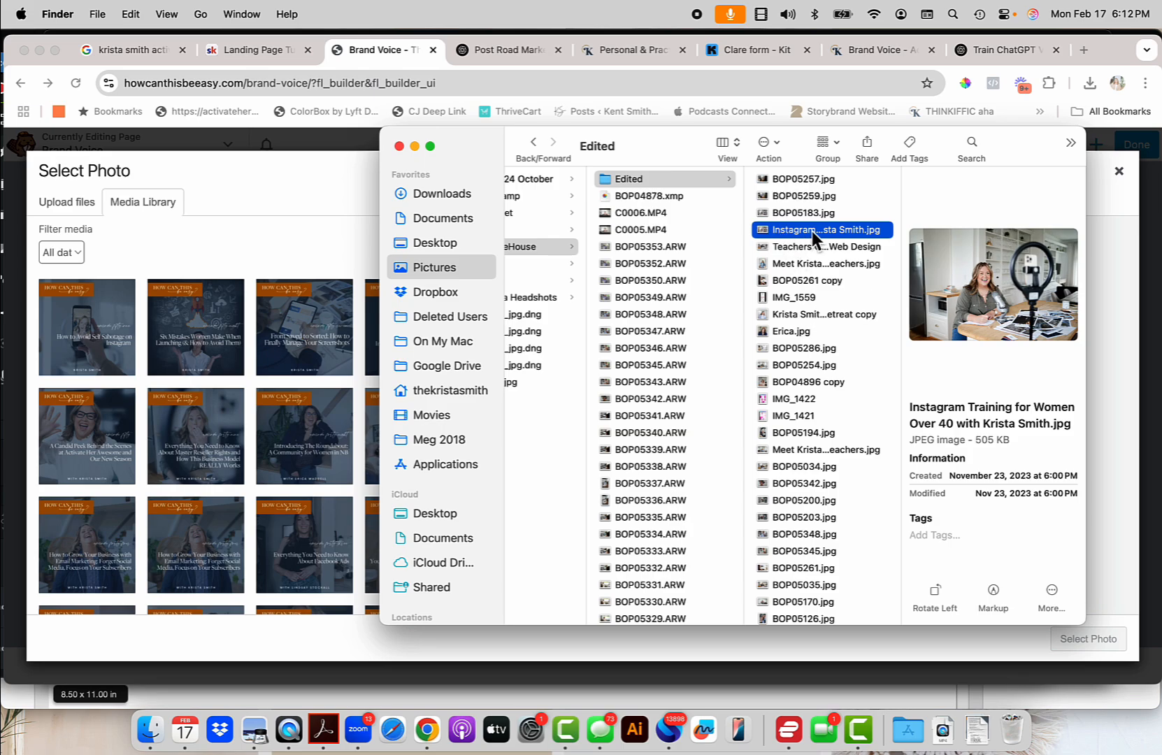
{"action": "double_click", "coordinate": [770, 229]}
Duplicate the Instagram Training photo in Preview and clear the copy's name.
{"action": "left_click", "coordinate": [105, 14]}
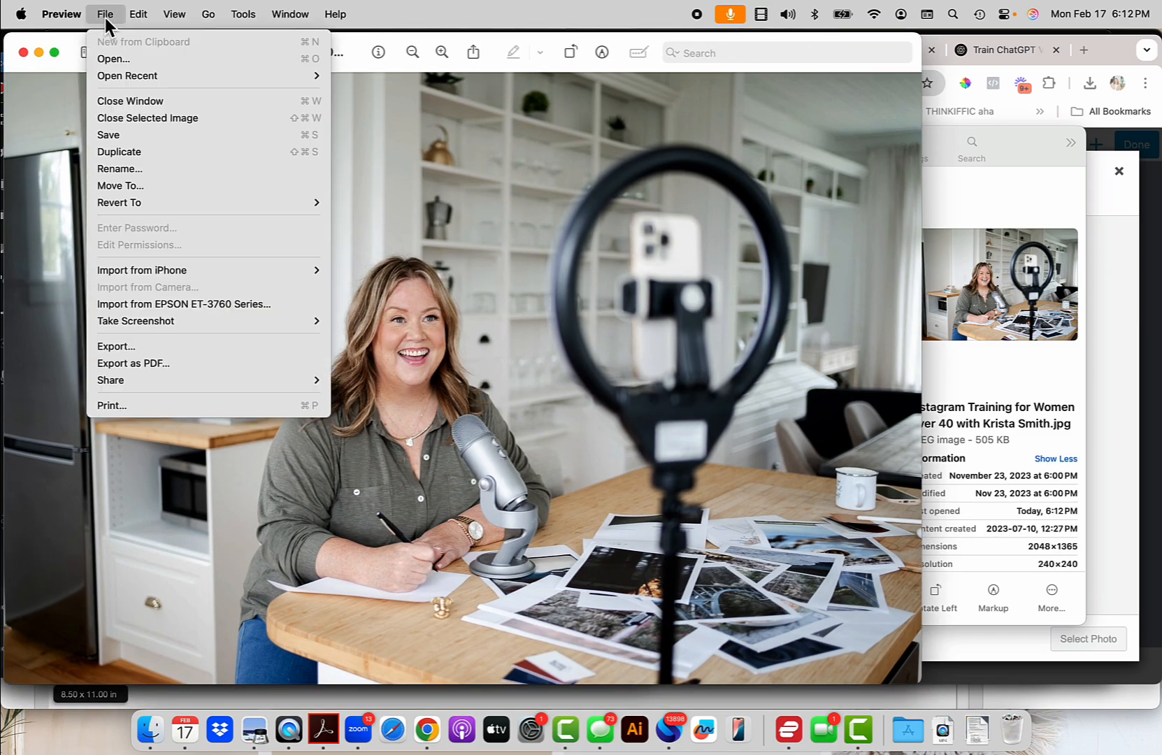
{"action": "left_click", "coordinate": [126, 150]}
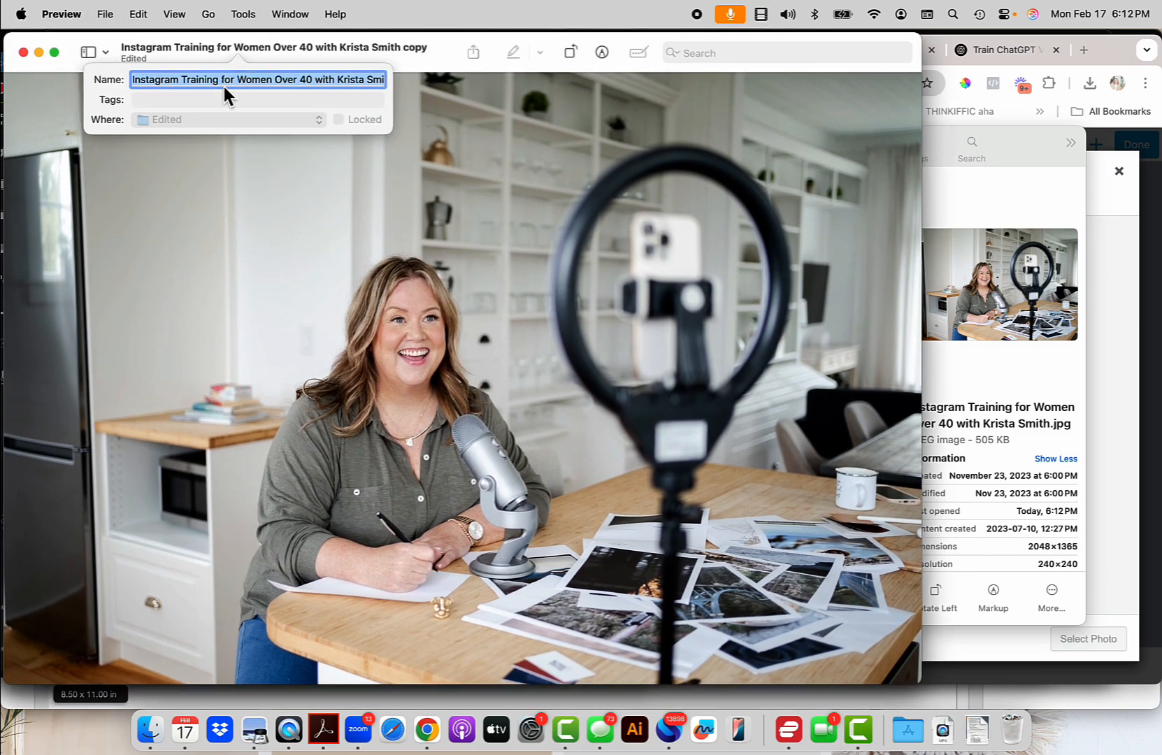
{"action": "left_click", "coordinate": [222, 82]}
{"action": "left_click_drag", "start_coordinate": [370, 77], "coordinate": [146, 81]}
{"action": "key", "text": "BackSpace"}
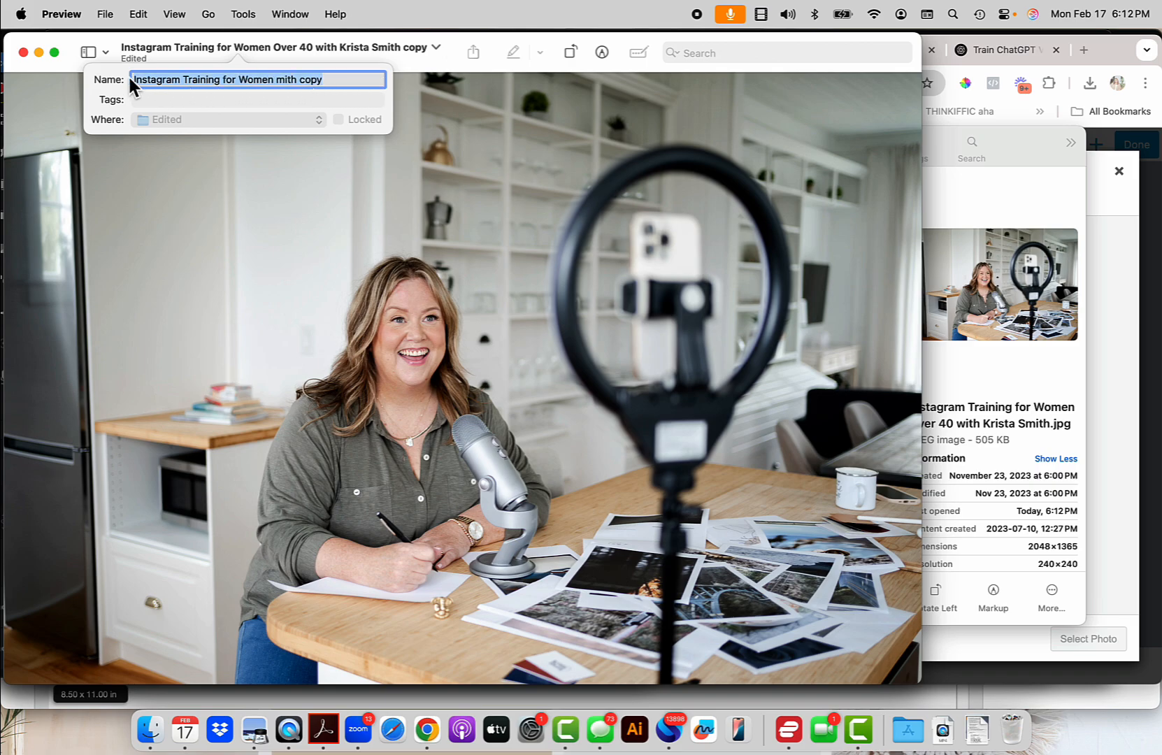
Name it 'Get Your Brand Voice Guide for ChatGPT at HowCanThisBeEasy.com' plus the author, then dismiss the permission error.
{"action": "type", "text": "Get Your BRa"}
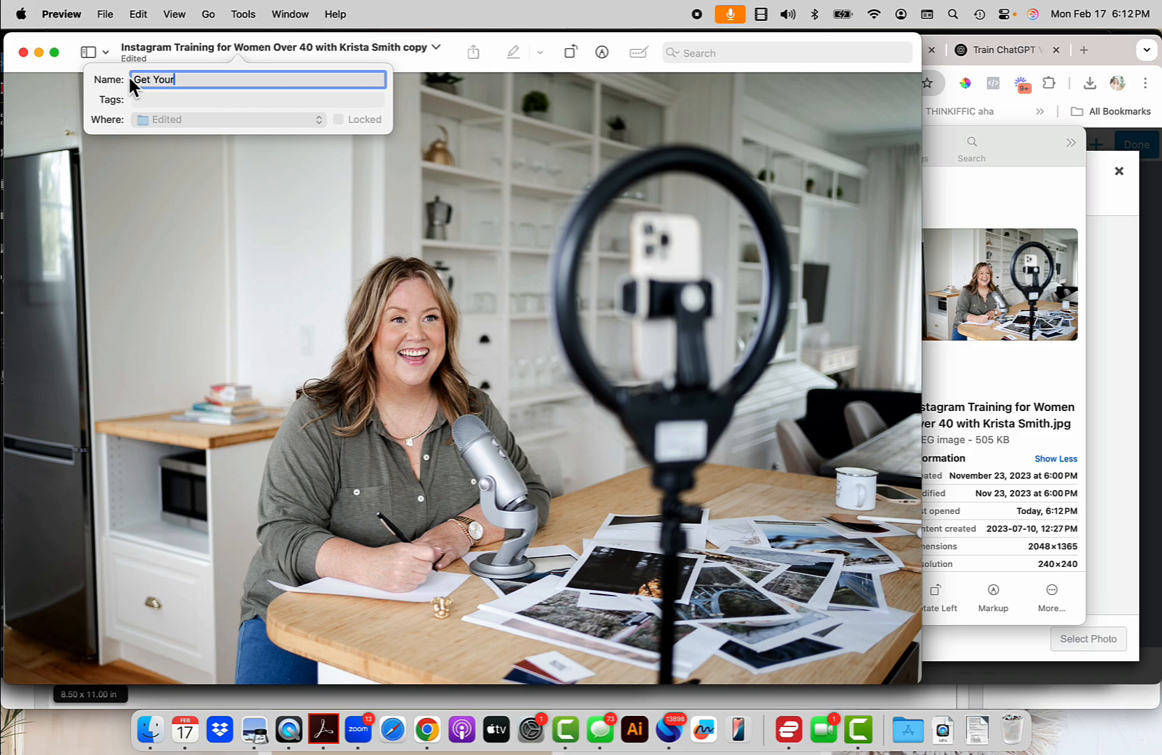
{"action": "key", "text": "BackSpace"}
{"action": "key", "text": "BackSpace"}
{"action": "type", "text": "rand mVo"}
{"action": "key", "text": "BackSpace"}
{"action": "key", "text": "BackSpace"}
{"action": "key", "text": "BackSpace"}
{"action": "type", "text": "Voice Guide for Chat"}
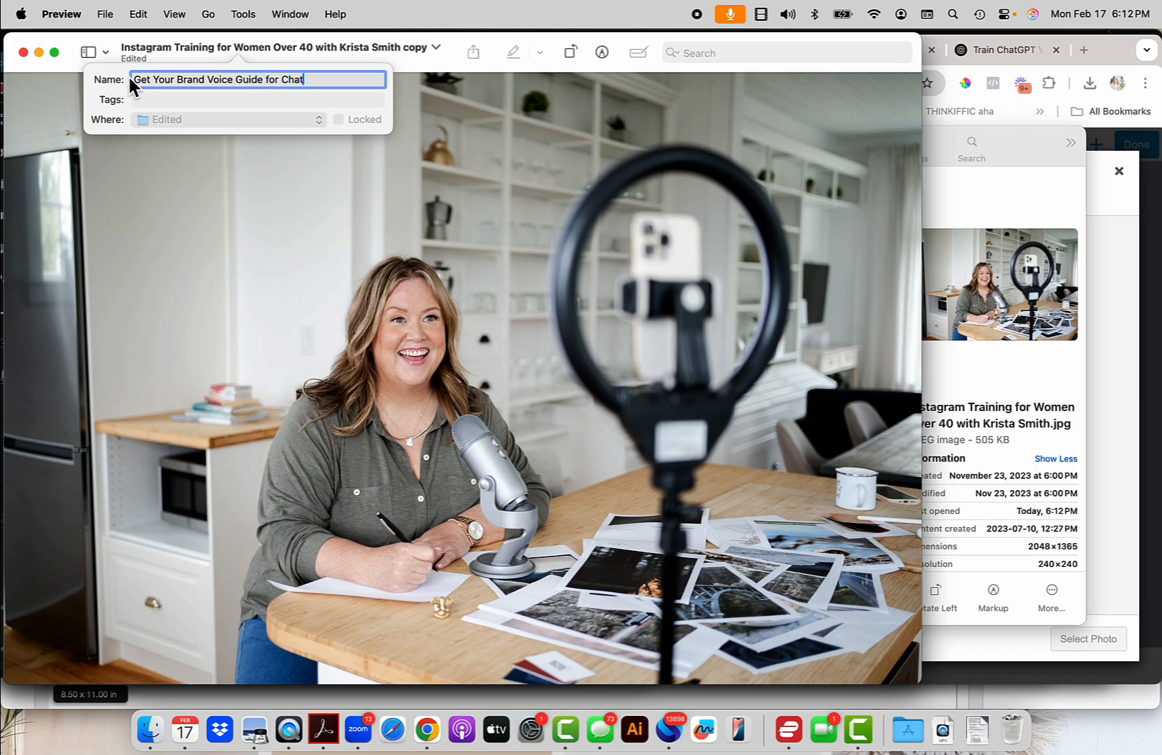
{"action": "type", "text": "GPT at HowCanThisBeES"}
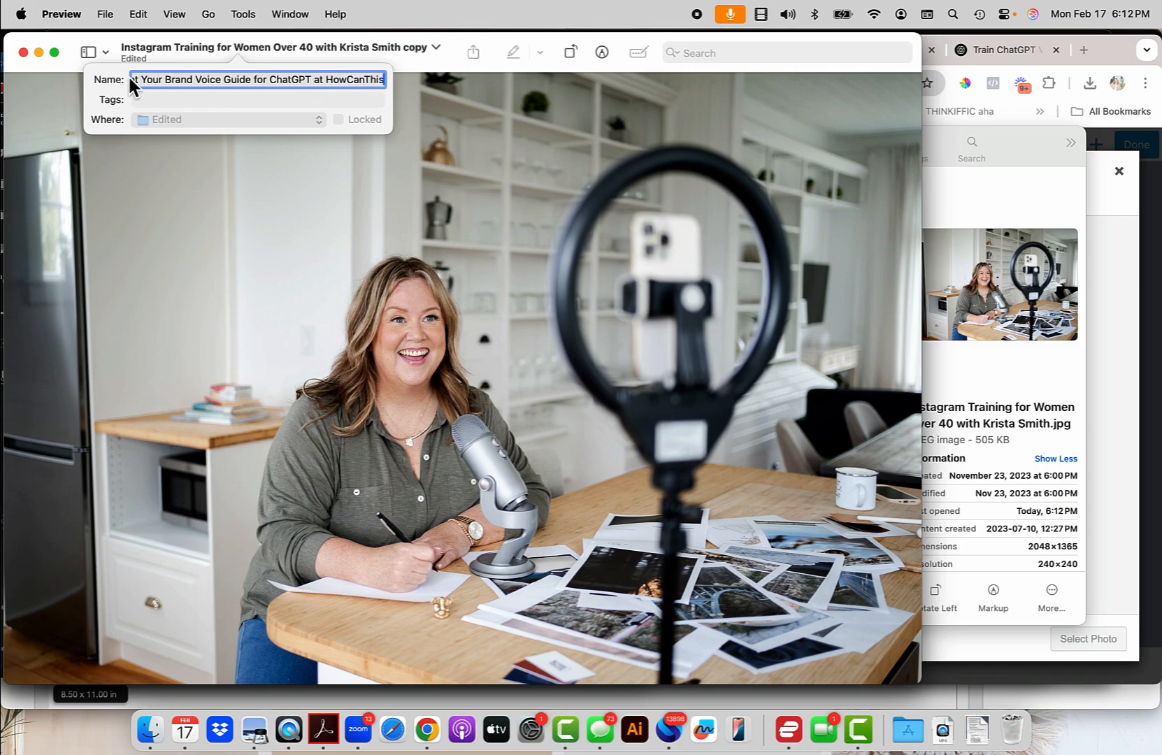
{"action": "key", "text": "BackSpace"}
{"action": "type", "text": "assy"}
{"action": "key", "text": "BackSpace"}
{"action": "key", "text": "BackSpace"}
{"action": "type", "text": "y.com wit"}
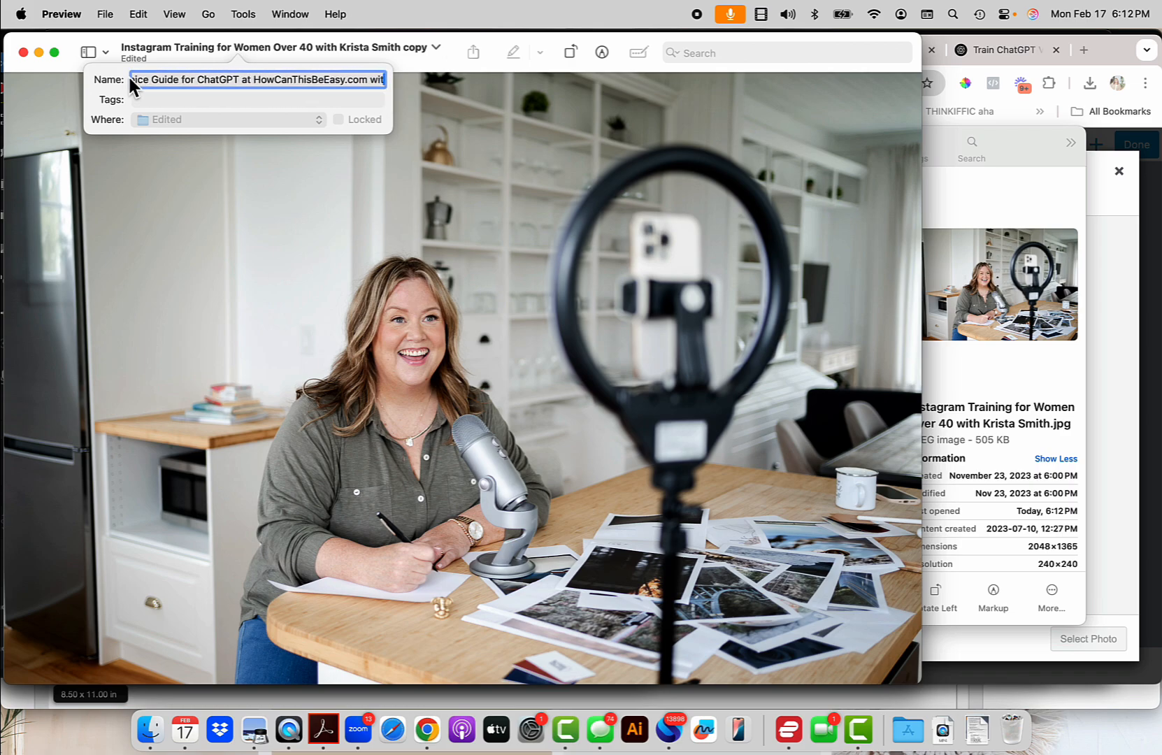
{"action": "type", "text": "h Krista Smith"}
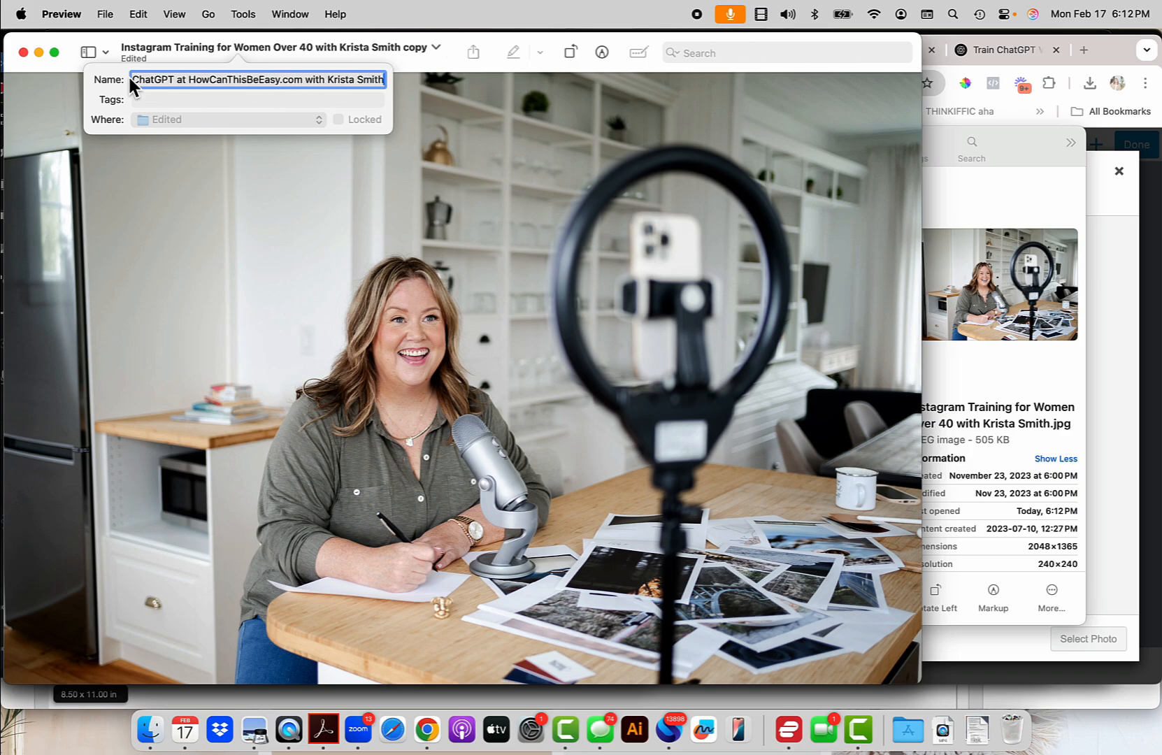
{"action": "key", "text": "Return"}
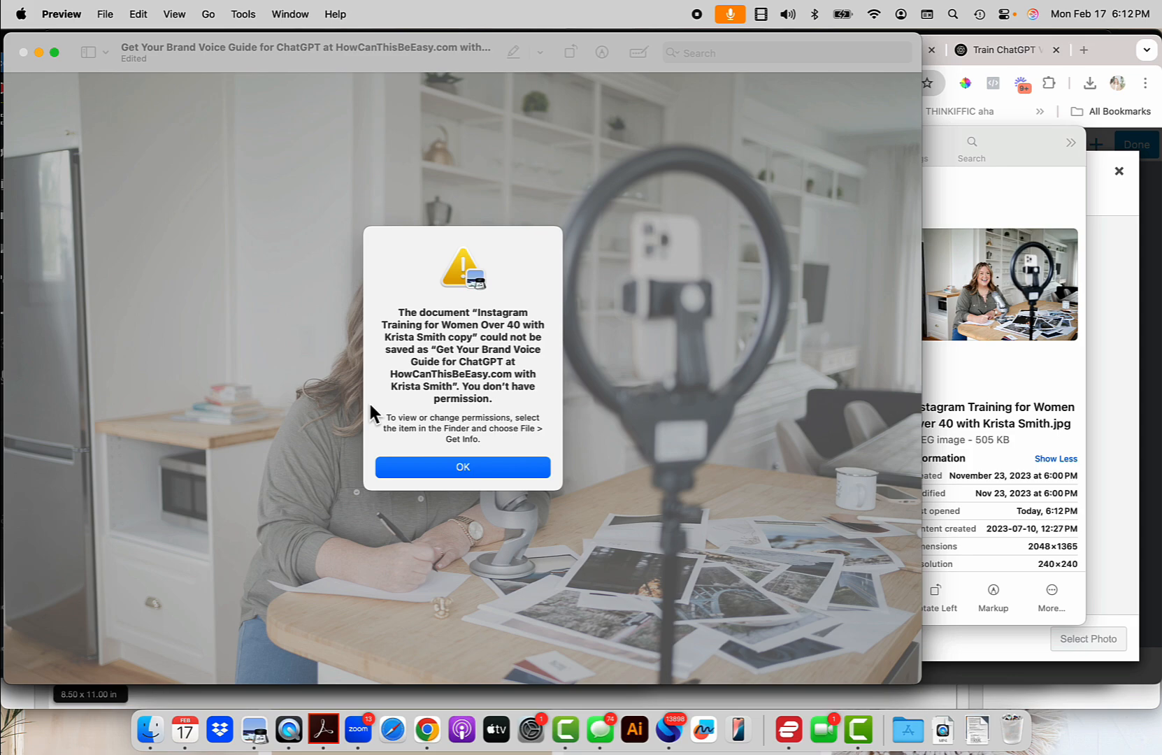
{"action": "left_click", "coordinate": [447, 466]}
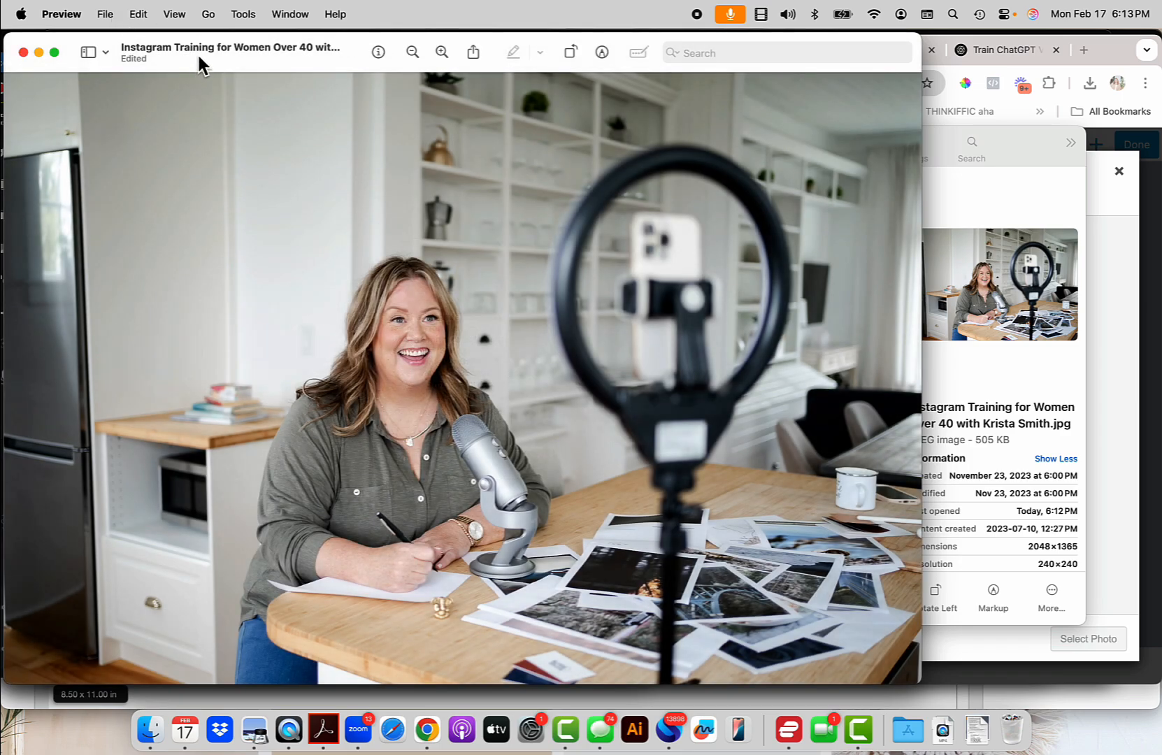
Save the photo as JPEG in Edited, named 'Get the Brand Voice Guide for ChatGPT' with the author and HowCanThisBeEasy.com.
{"action": "left_click", "coordinate": [197, 49]}
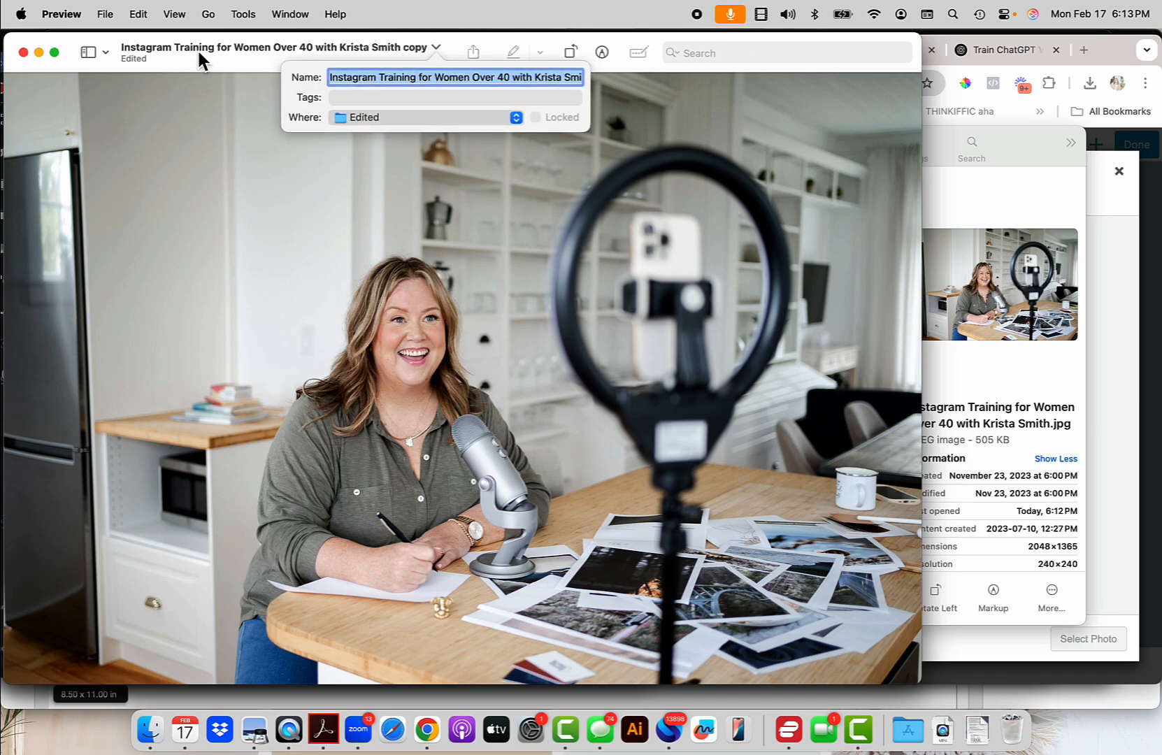
{"action": "left_click", "coordinate": [109, 15]}
{"action": "left_click", "coordinate": [106, 15]}
{"action": "left_click", "coordinate": [103, 15]}
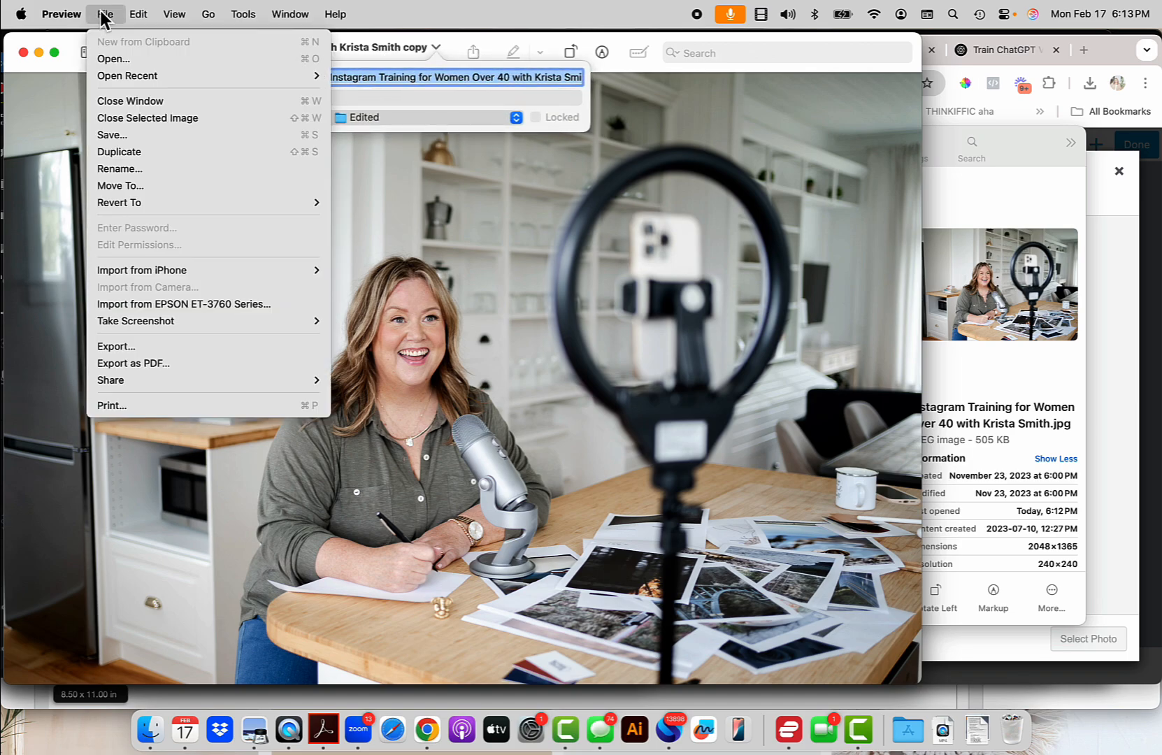
{"action": "left_click", "coordinate": [144, 134]}
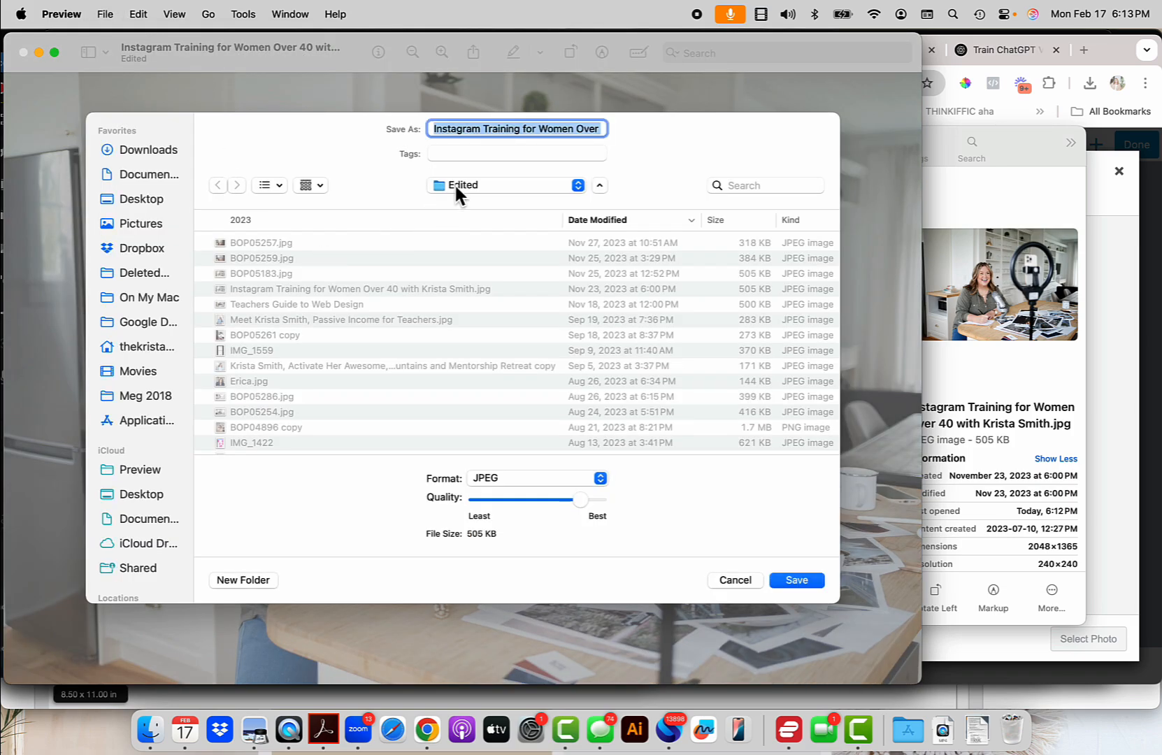
{"action": "type", "text": "Get the "}
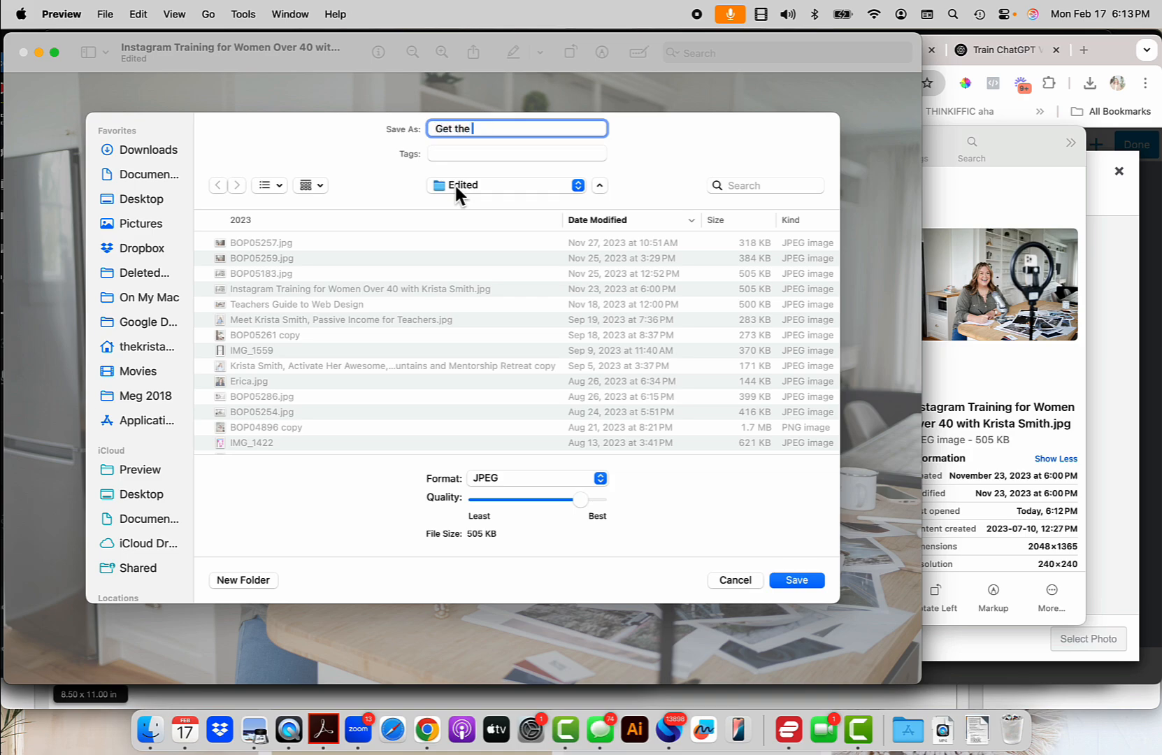
{"action": "type", "text": "Brand Voice Guide for Ch"}
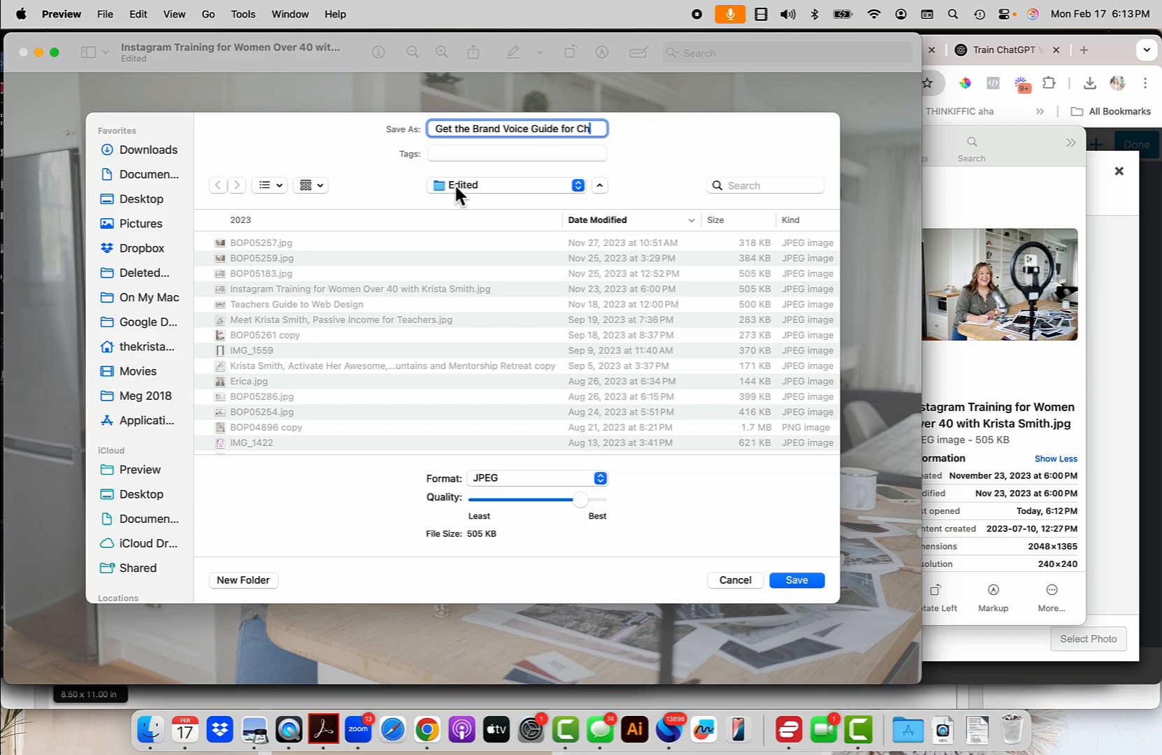
{"action": "type", "text": "atGPT wit"}
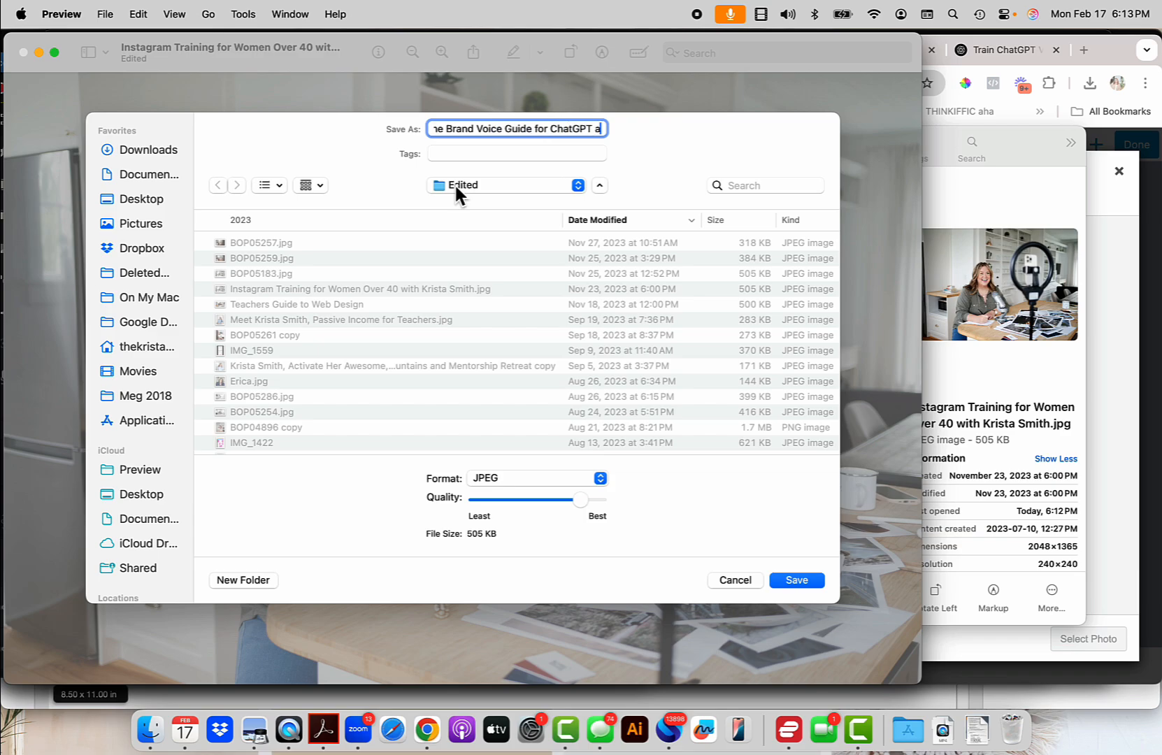
{"action": "type", "text": "h Kris"}
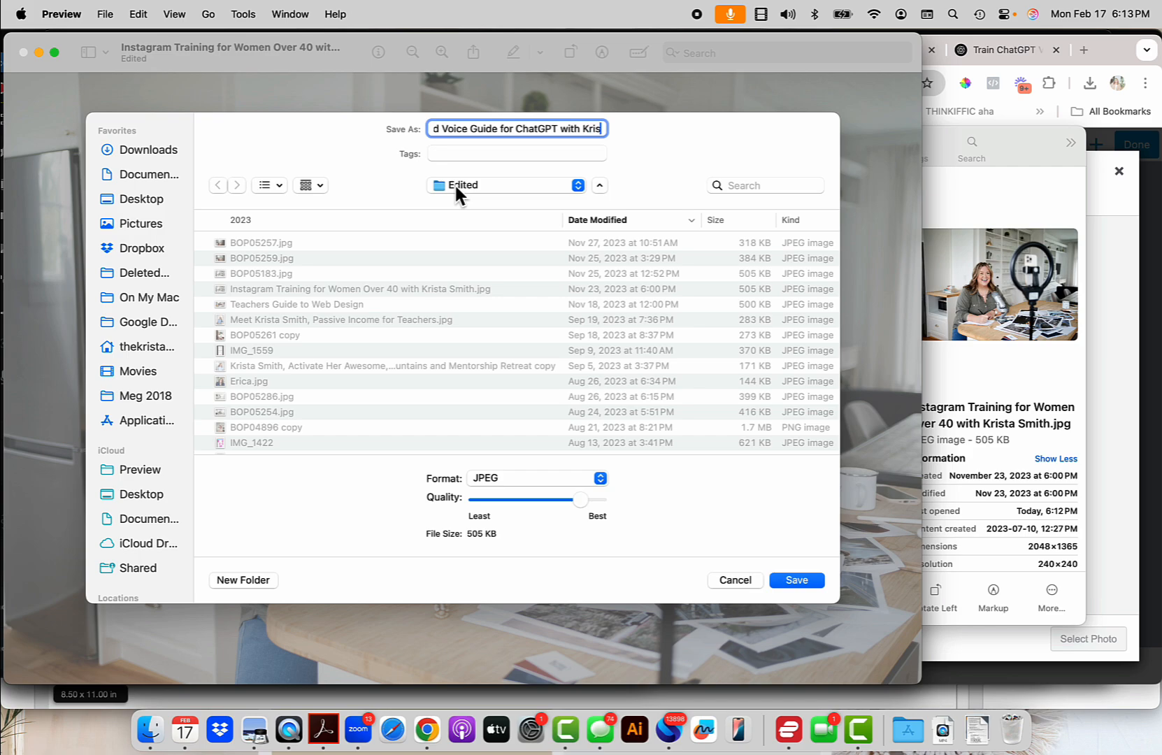
{"action": "type", "text": "ta S"}
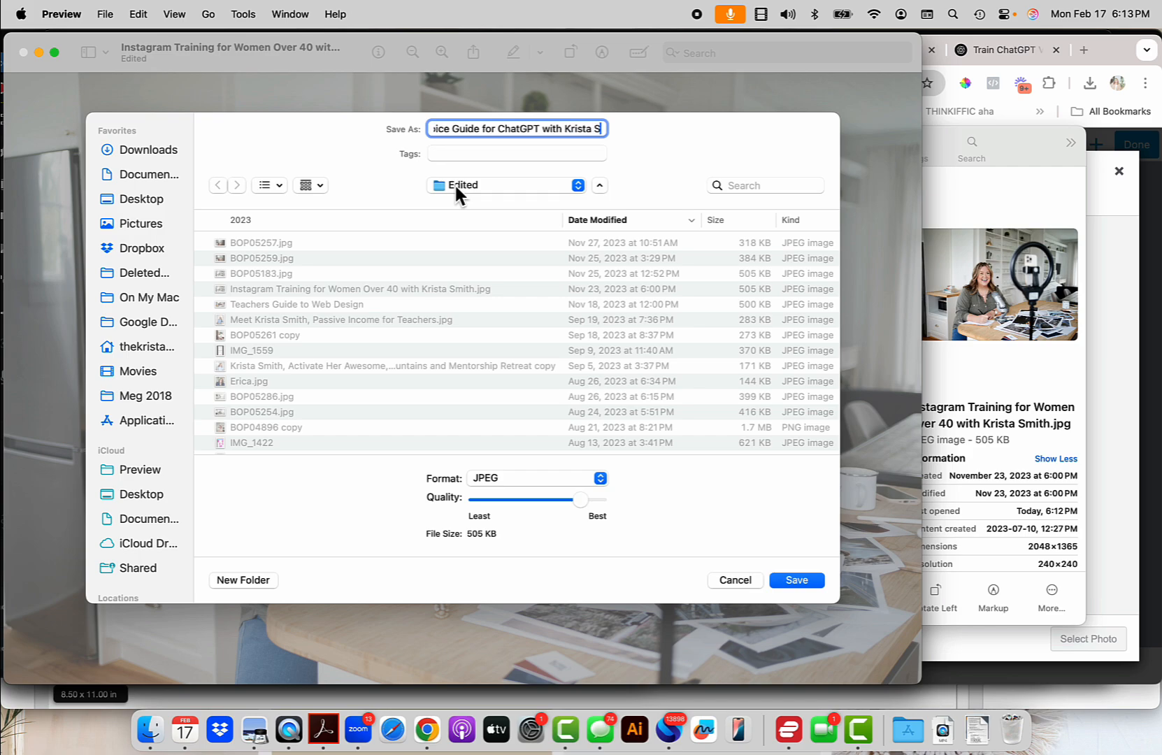
{"action": "type", "text": "mith at How"}
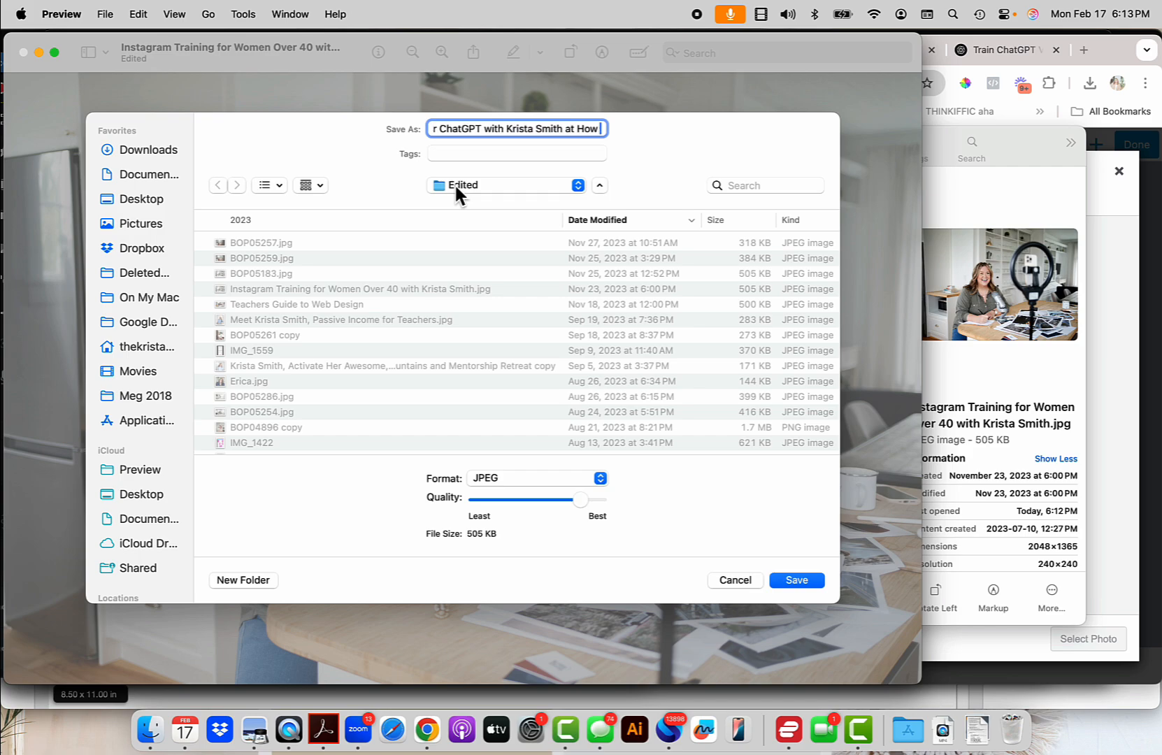
{"action": "type", "text": "CanThi"}
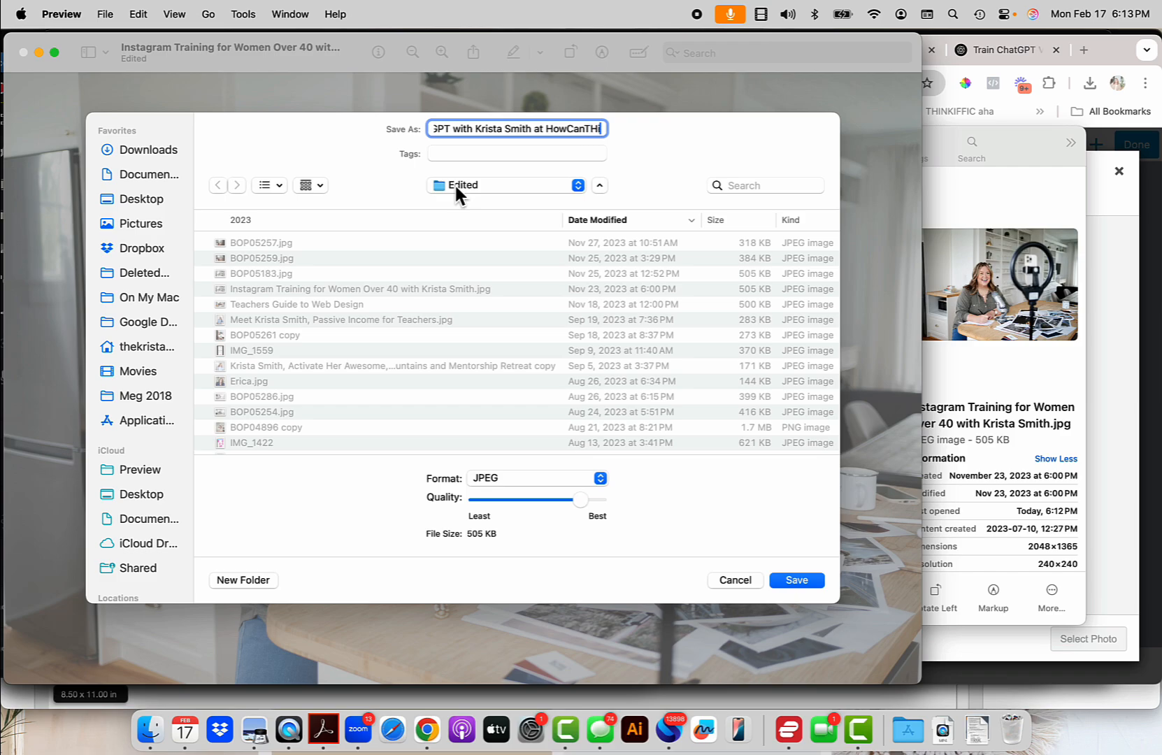
{"action": "type", "text": "sBeEa"}
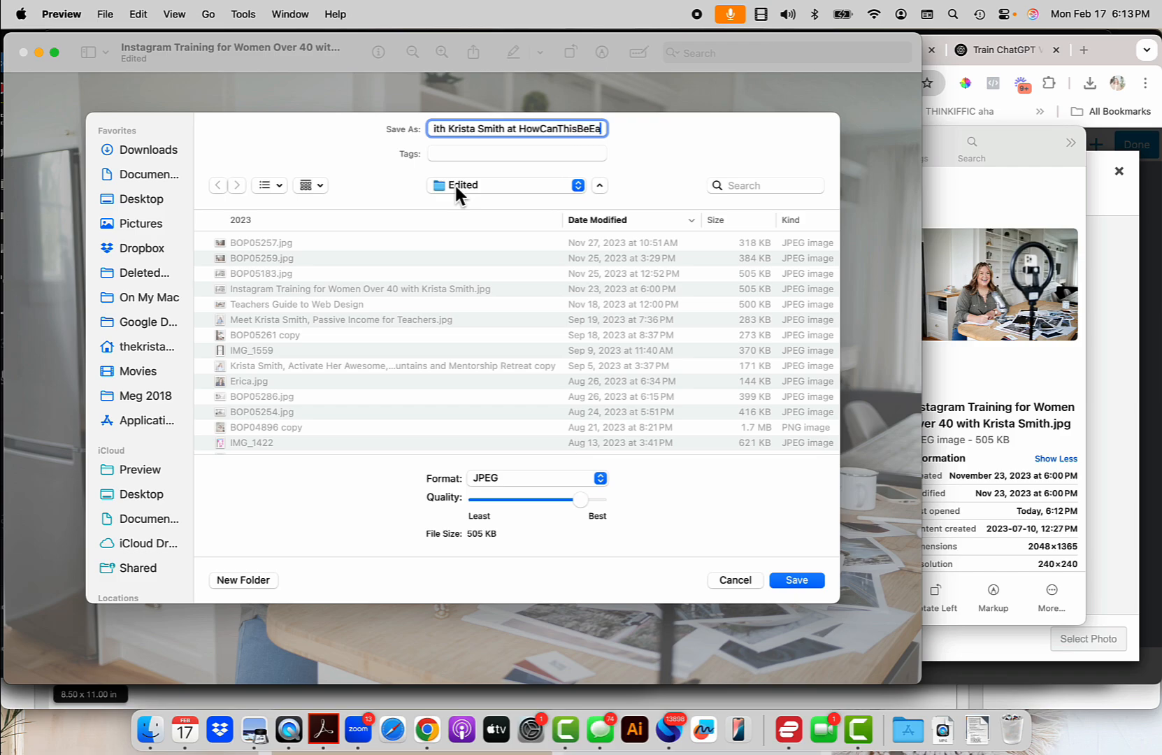
{"action": "type", "text": "sy.com"}
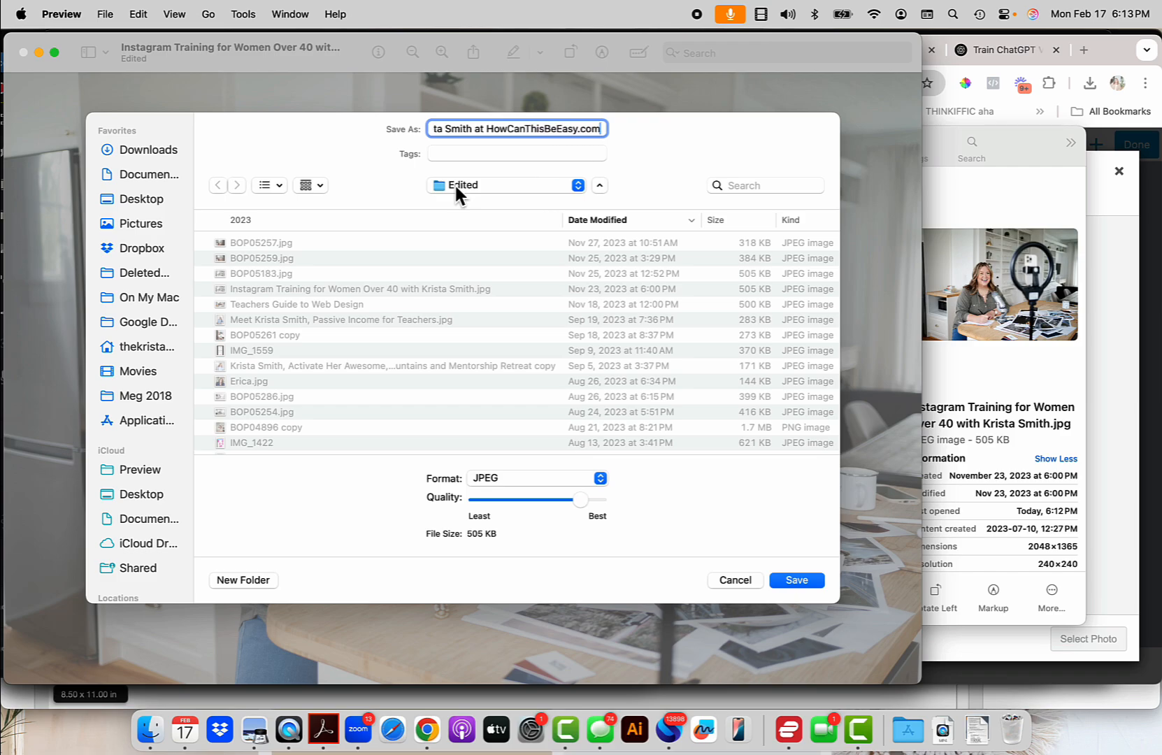
{"action": "key", "text": "Return"}
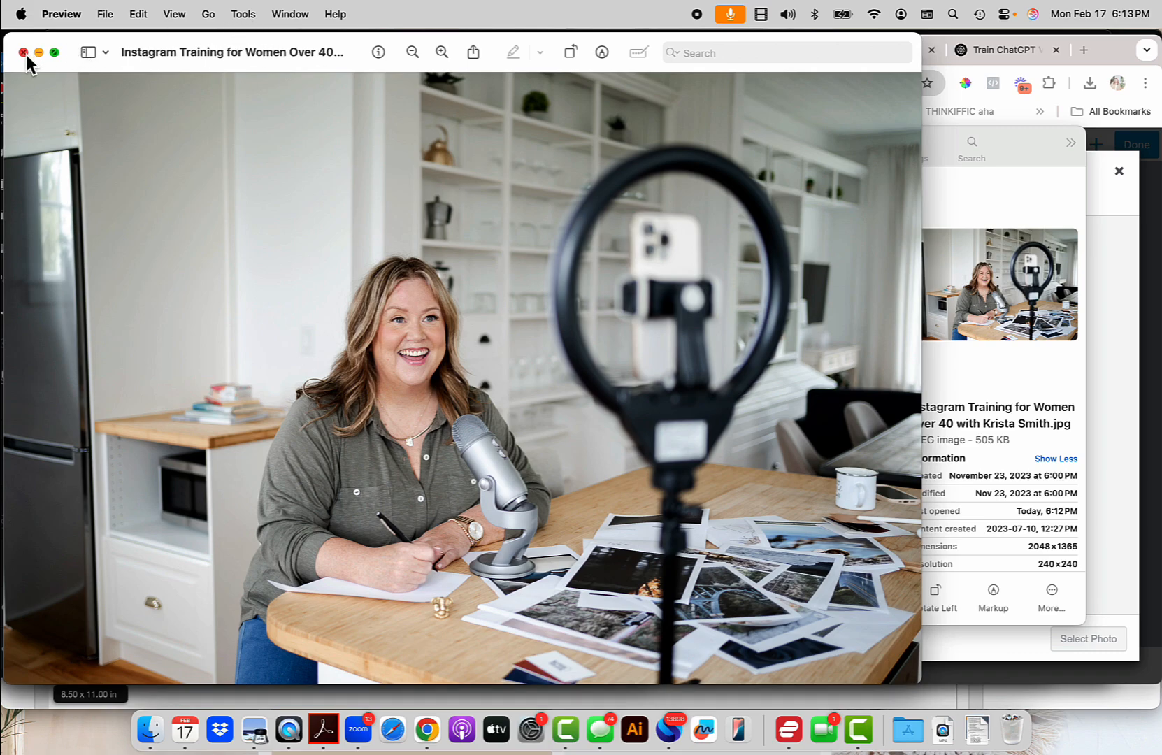
Upload the saved Brand Voice Guide photo from Finder into the WordPress media library.
{"action": "left_click", "coordinate": [25, 55]}
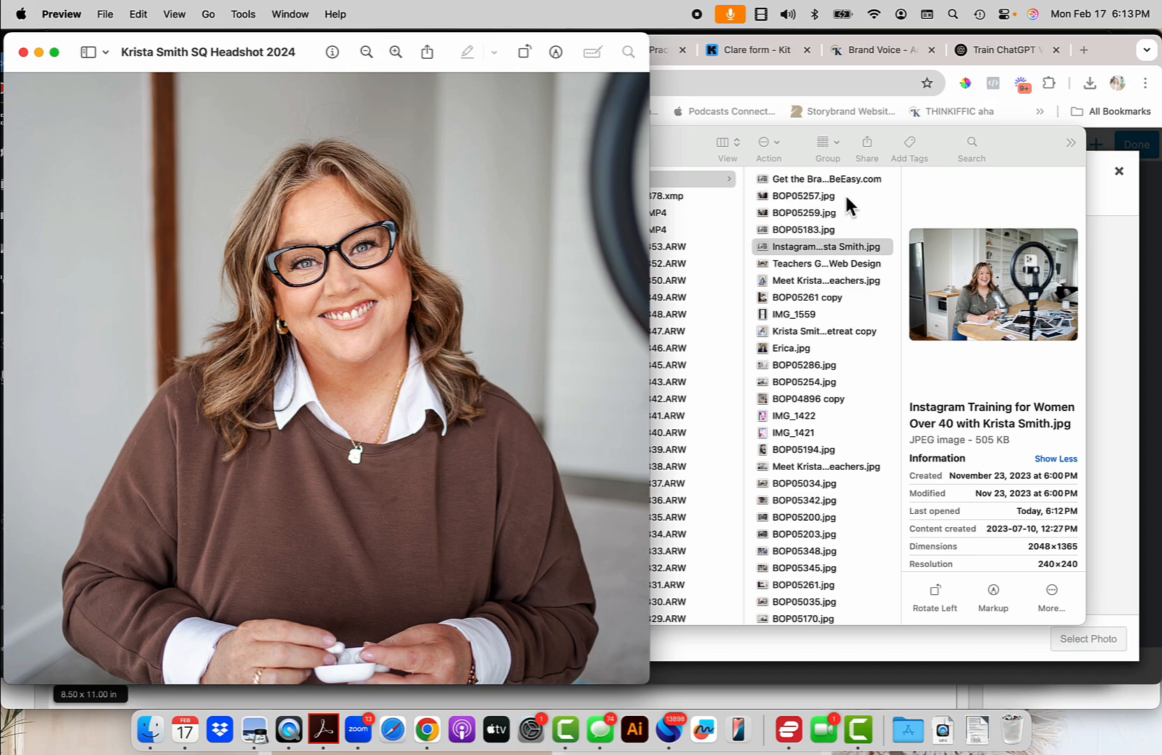
{"action": "left_click", "coordinate": [802, 182]}
{"action": "left_click", "coordinate": [775, 181]}
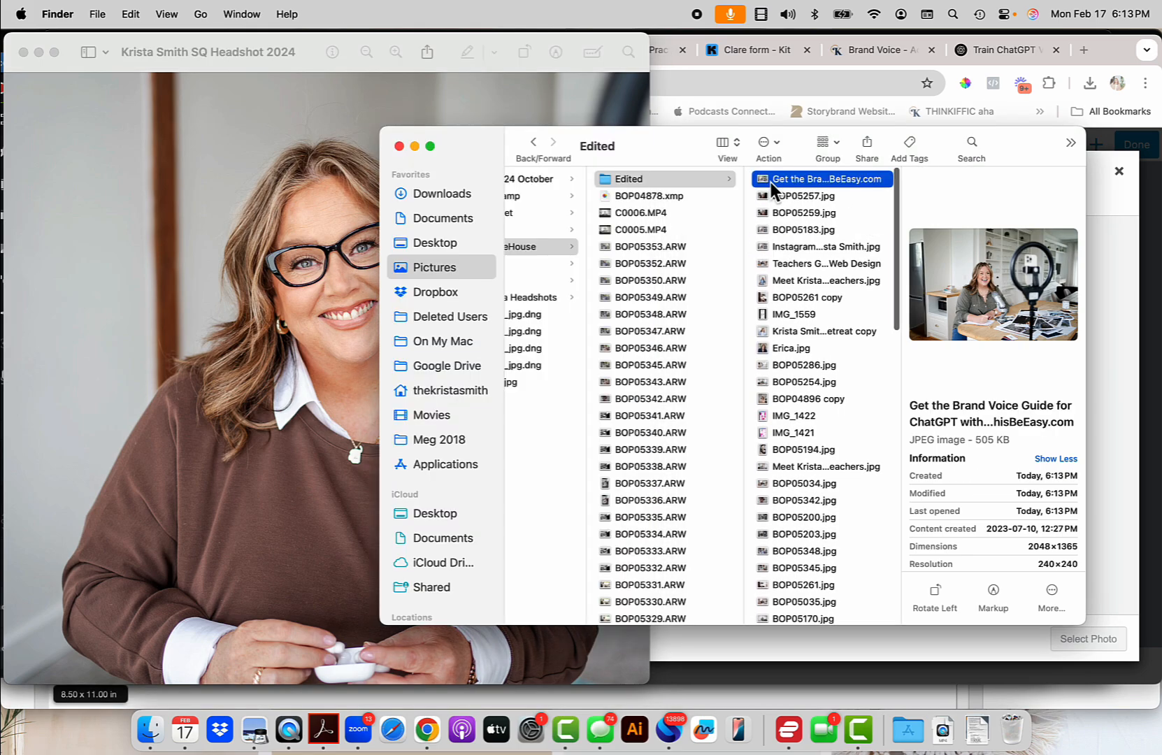
{"action": "left_click", "coordinate": [1109, 218]}
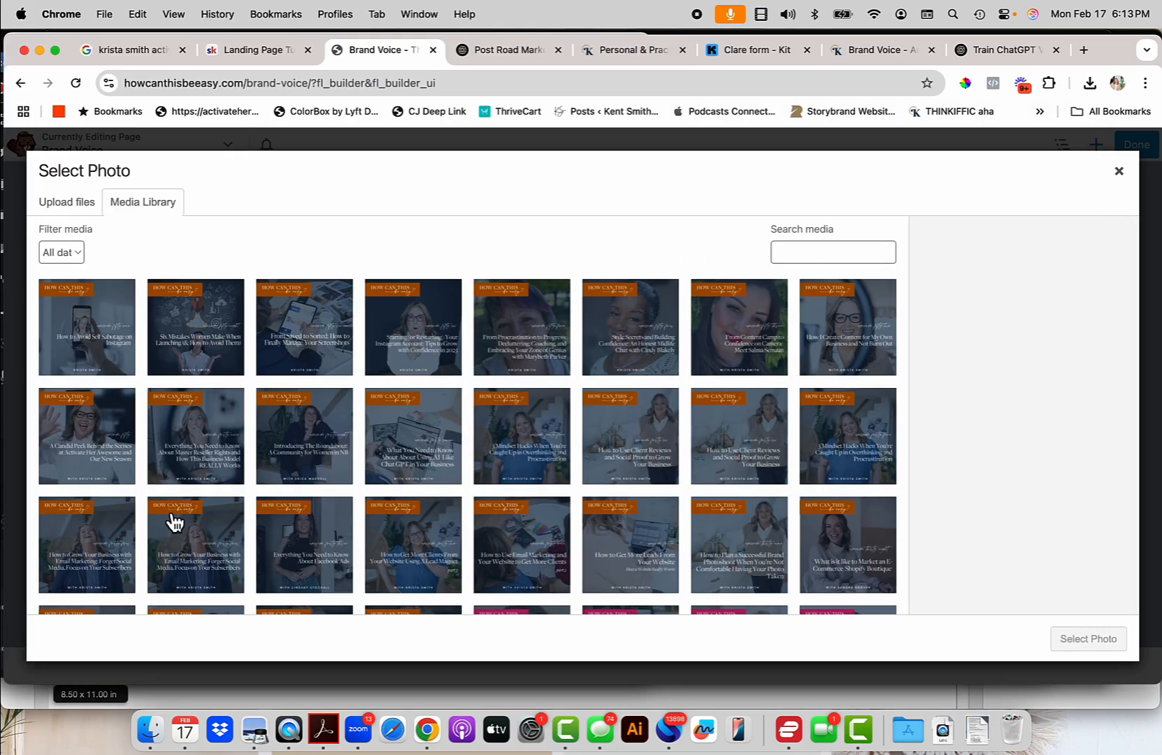
{"action": "left_click", "coordinate": [154, 720]}
{"action": "left_click_drag", "start_coordinate": [777, 180], "coordinate": [253, 295]}
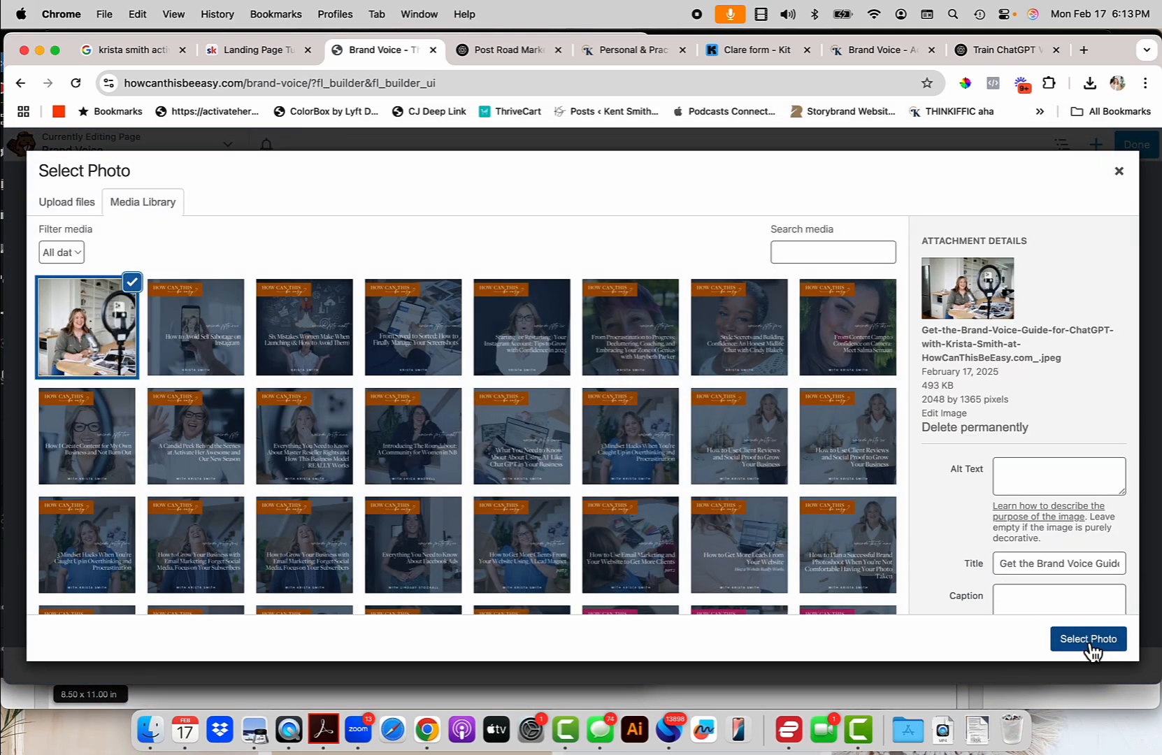
Copy the image title into its alt text and description, then set it as the row's parallax background.
{"action": "triple_click", "coordinate": [1076, 569]}
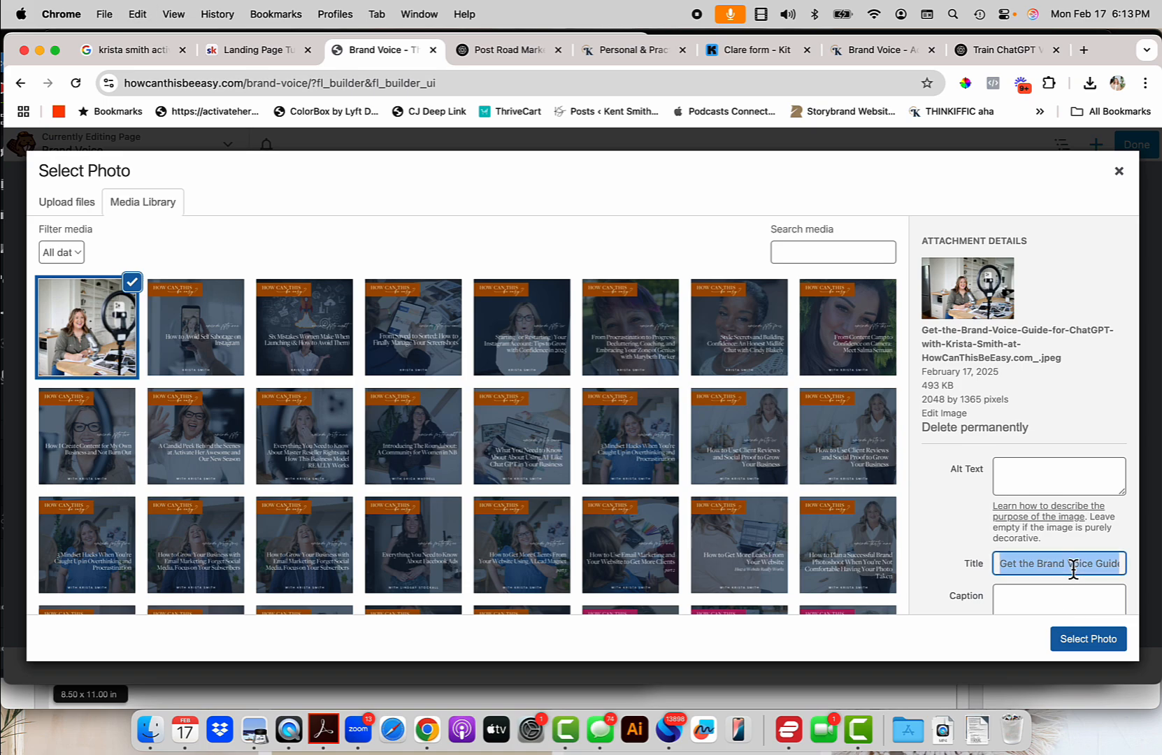
{"action": "key", "text": "super+c"}
{"action": "left_click", "coordinate": [1066, 483]}
{"action": "key", "text": "super+v"}
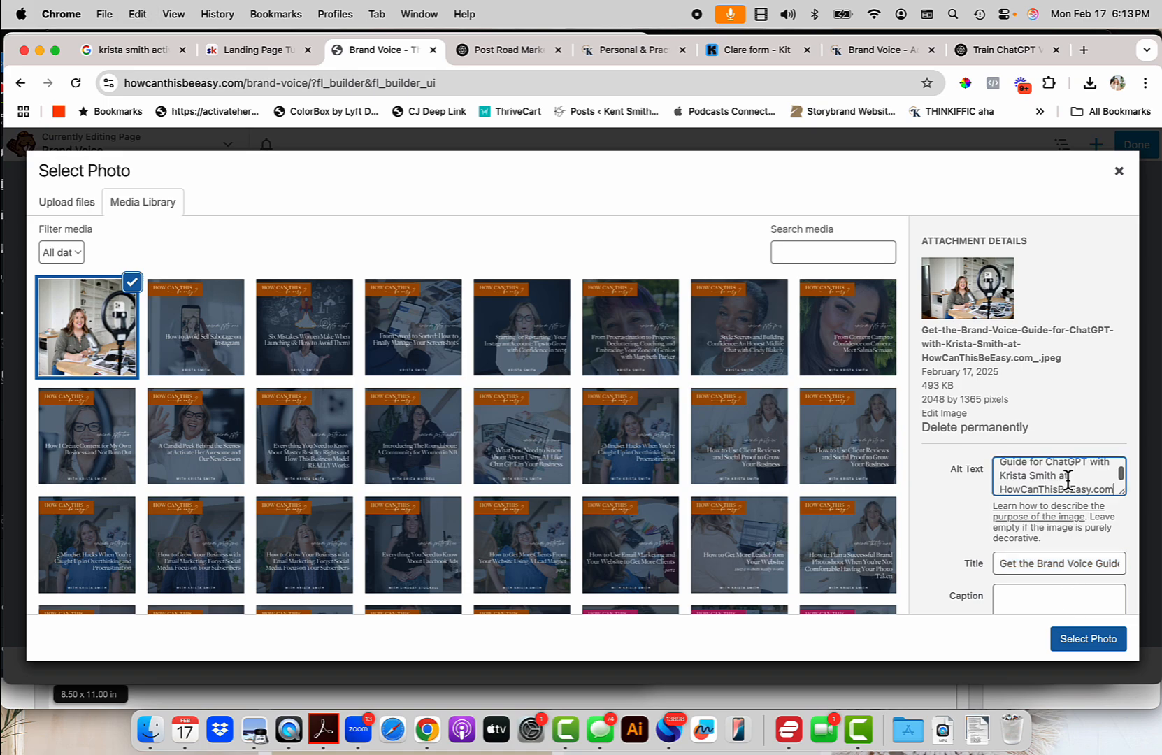
{"action": "scroll", "coordinate": [1029, 596], "scroll_direction": "down", "scroll_amount": 3}
{"action": "scroll", "coordinate": [1030, 596], "scroll_direction": "down", "scroll_amount": 2}
{"action": "left_click", "coordinate": [1063, 464]}
{"action": "key", "text": "super+v"}
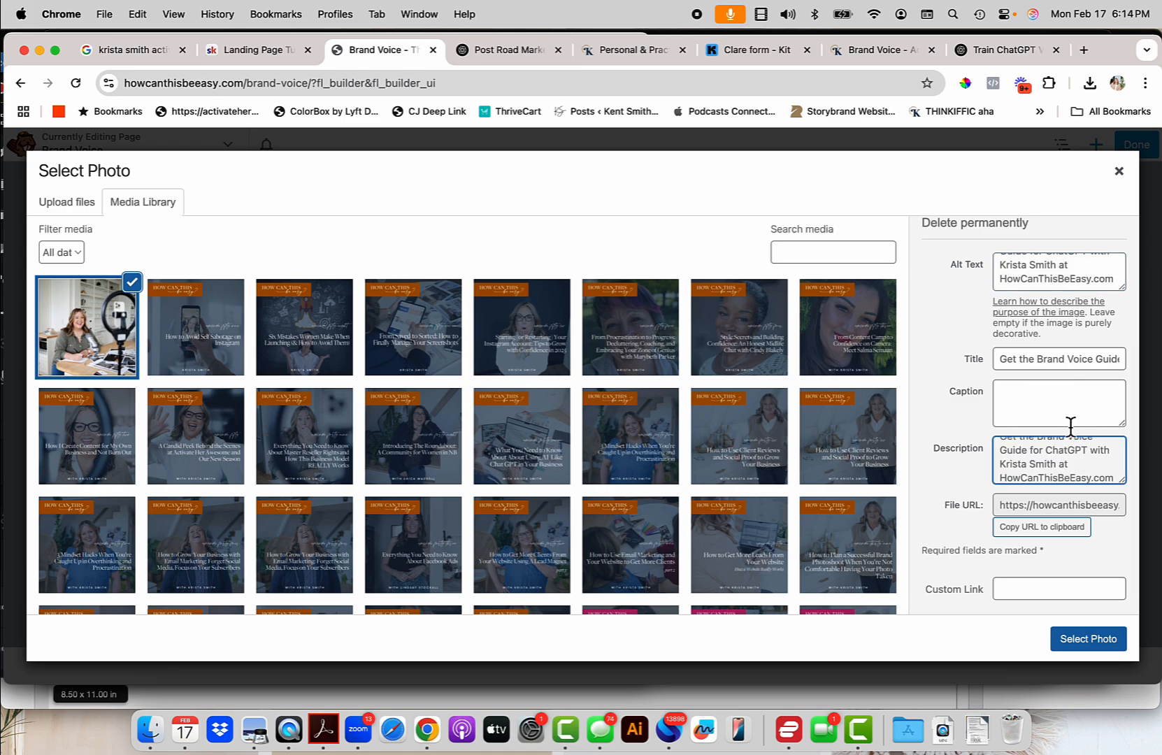
{"action": "left_click", "coordinate": [1089, 639]}
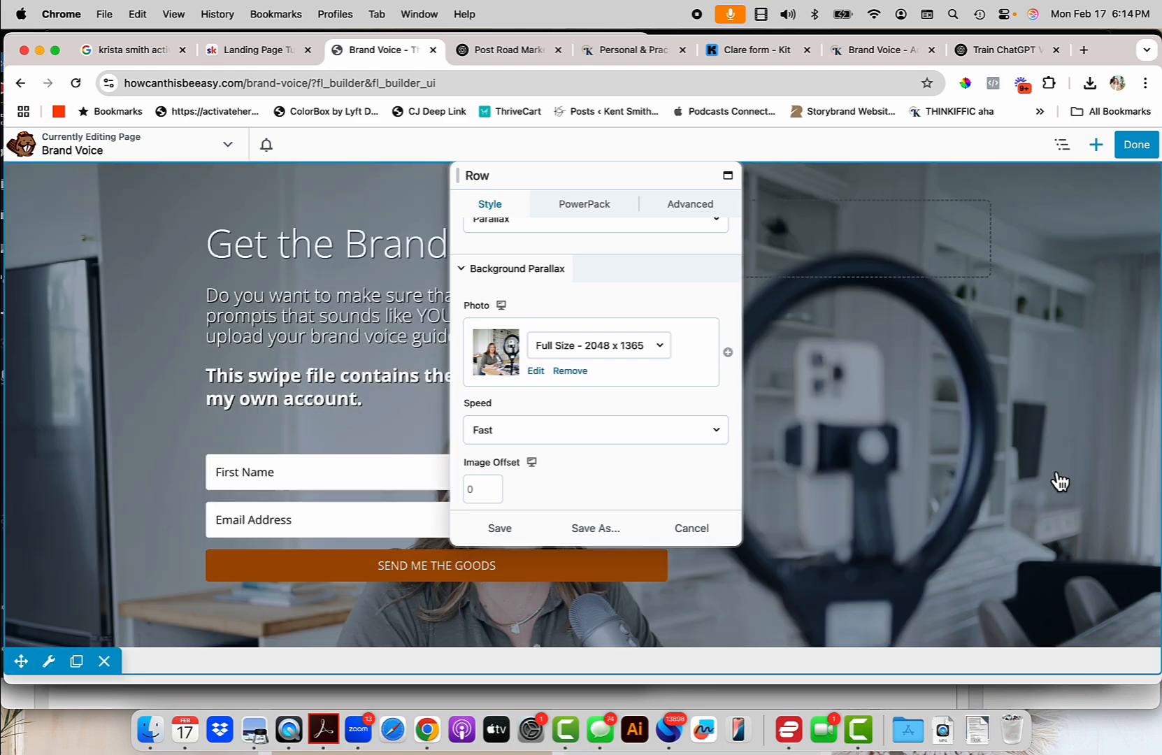
{"action": "left_click", "coordinate": [514, 529]}
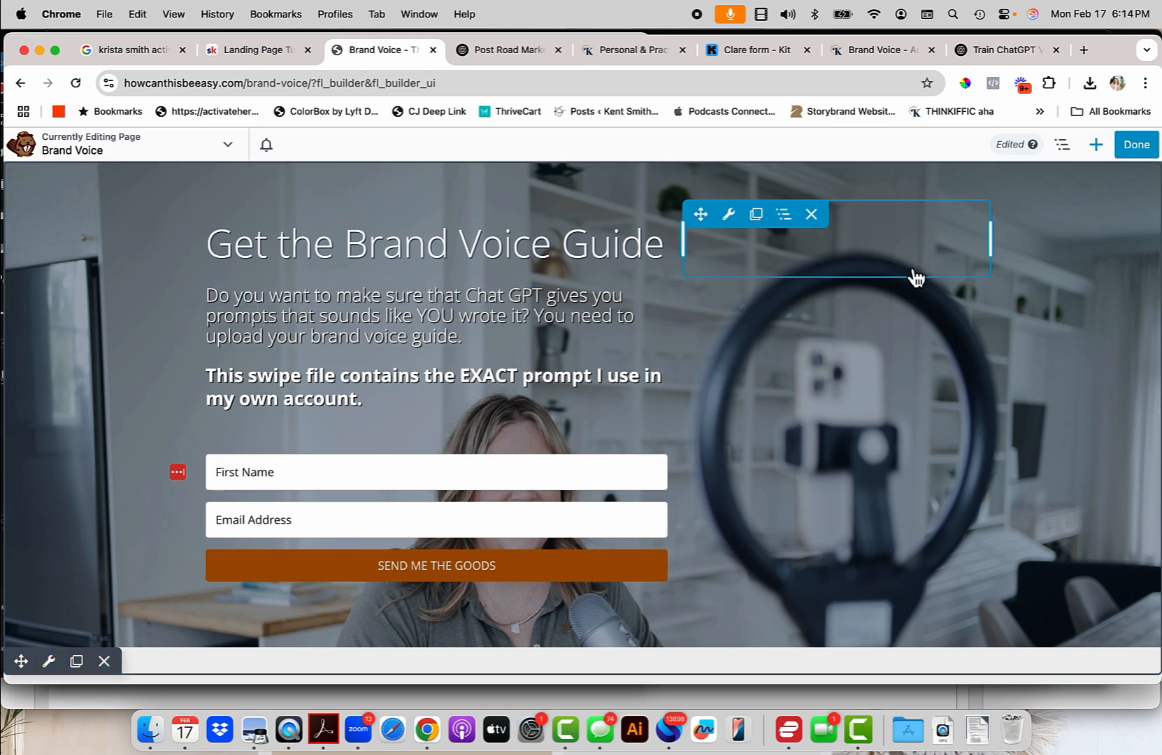
Move the headline and form column to the right and narrow it to about 45% width.
{"action": "mouse_move", "coordinate": [797, 226]}
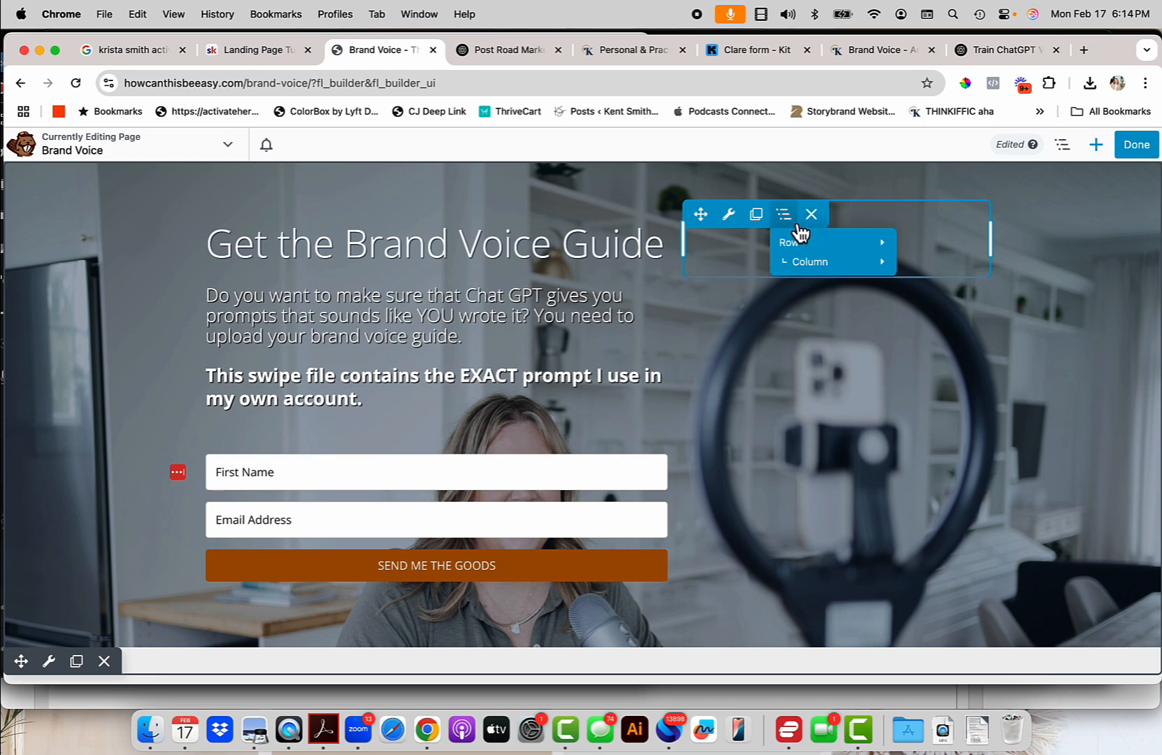
{"action": "mouse_move", "coordinate": [801, 263]}
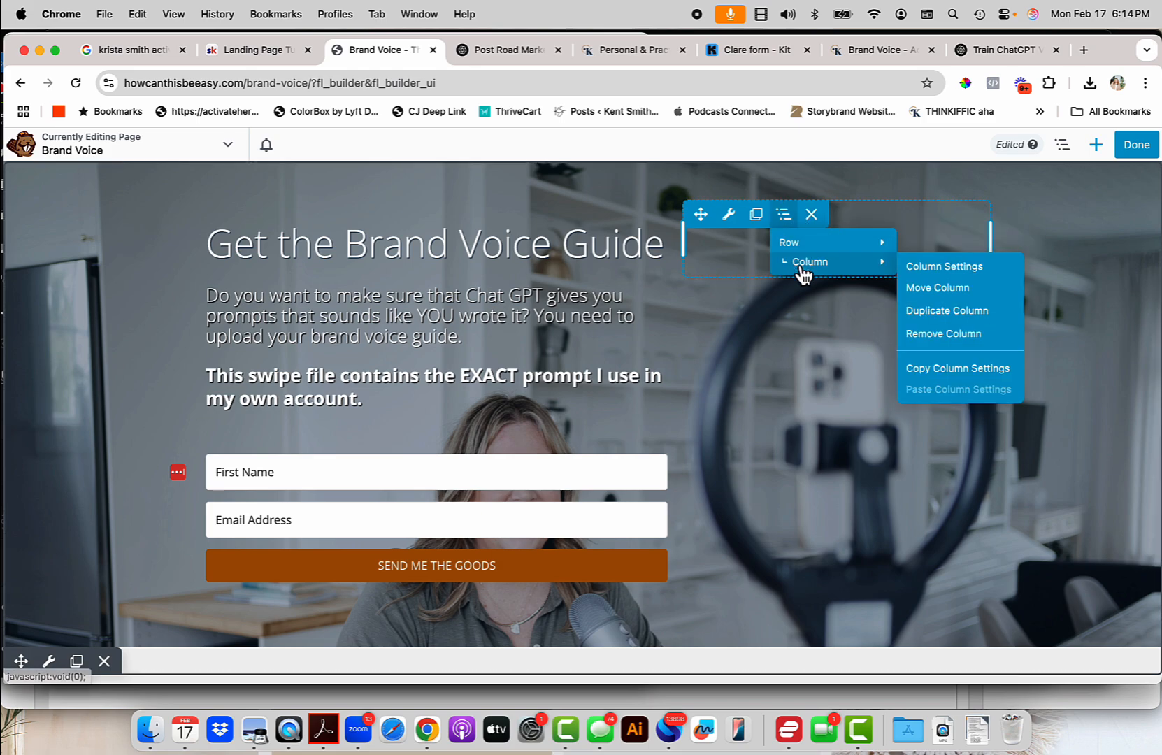
{"action": "left_click", "coordinate": [920, 288]}
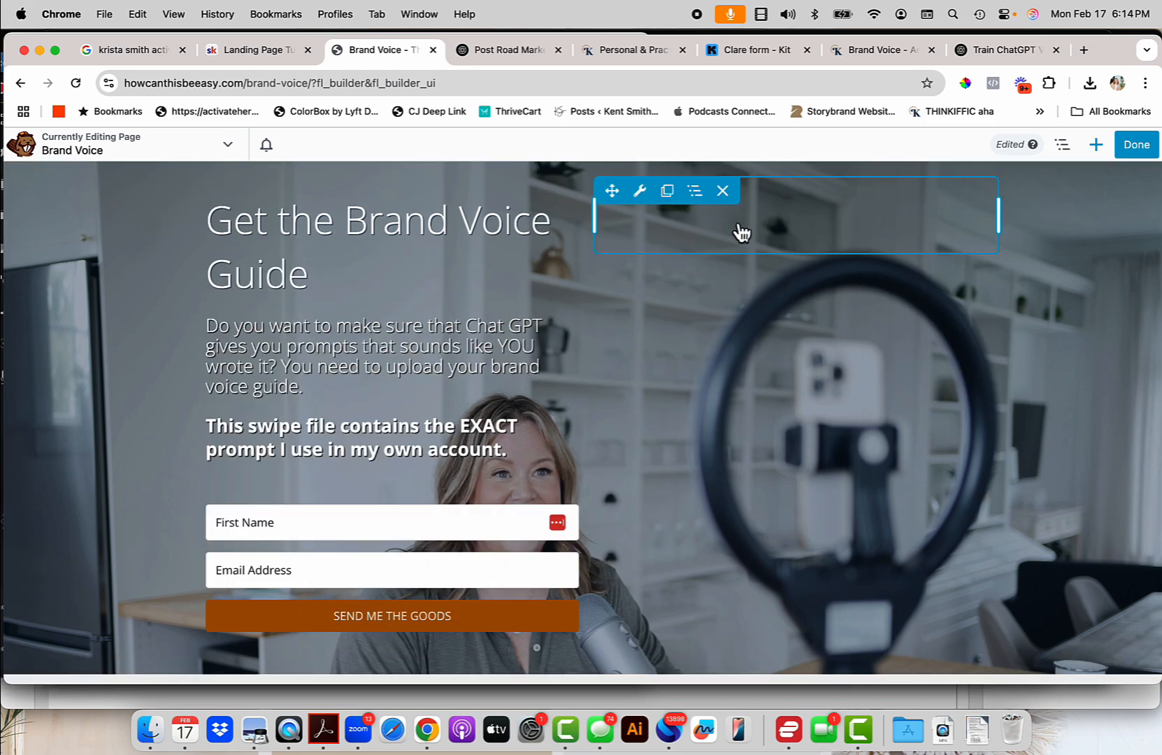
{"action": "mouse_move", "coordinate": [694, 191]}
{"action": "mouse_move", "coordinate": [726, 249]}
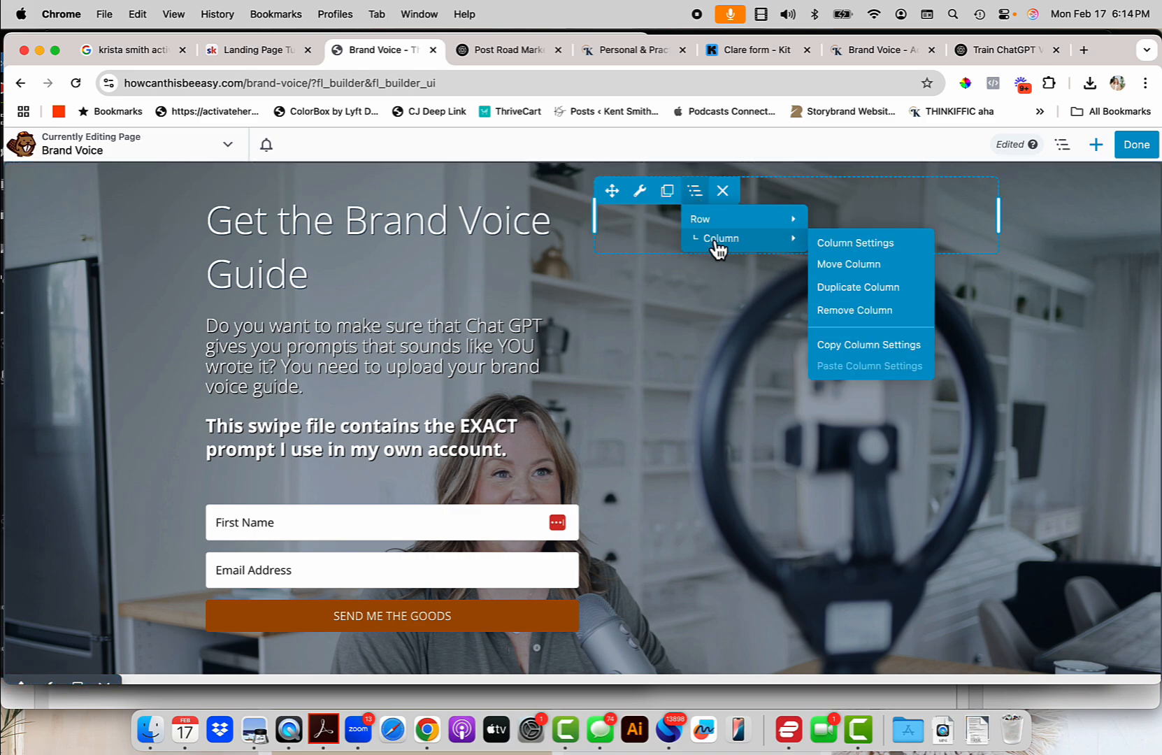
{"action": "left_click_drag", "start_coordinate": [844, 262], "coordinate": [178, 321]}
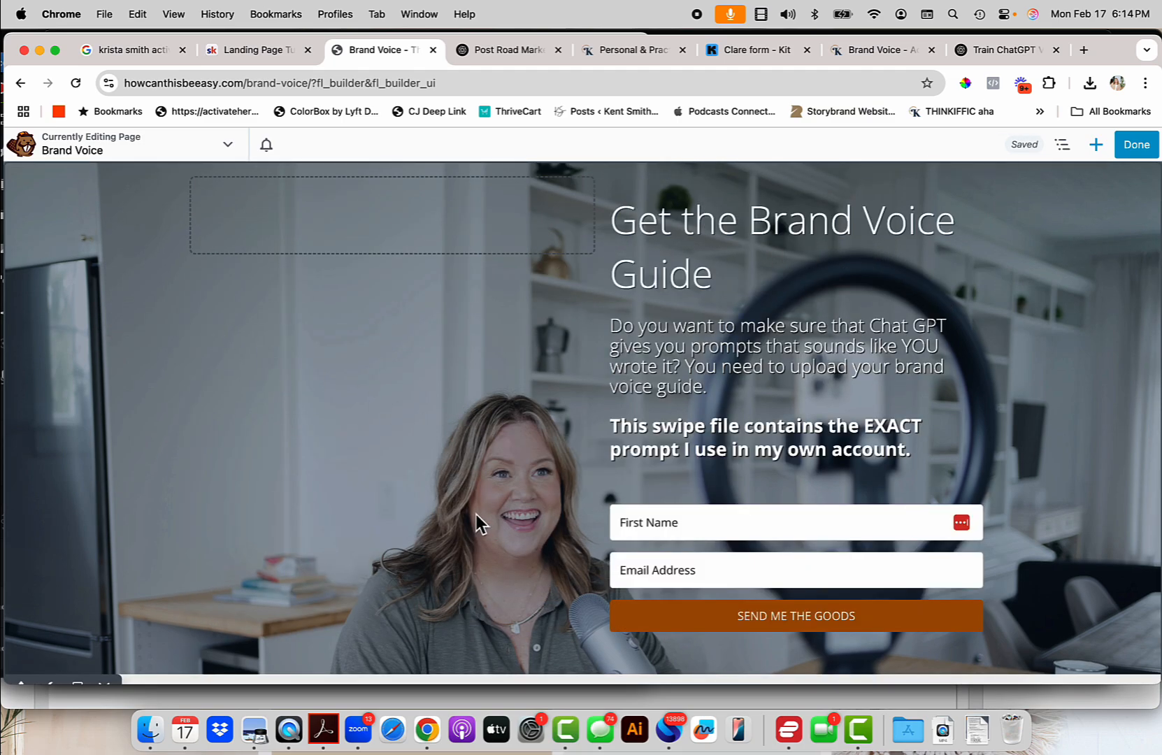
{"action": "scroll", "coordinate": [476, 521], "scroll_direction": "down", "scroll_amount": 1}
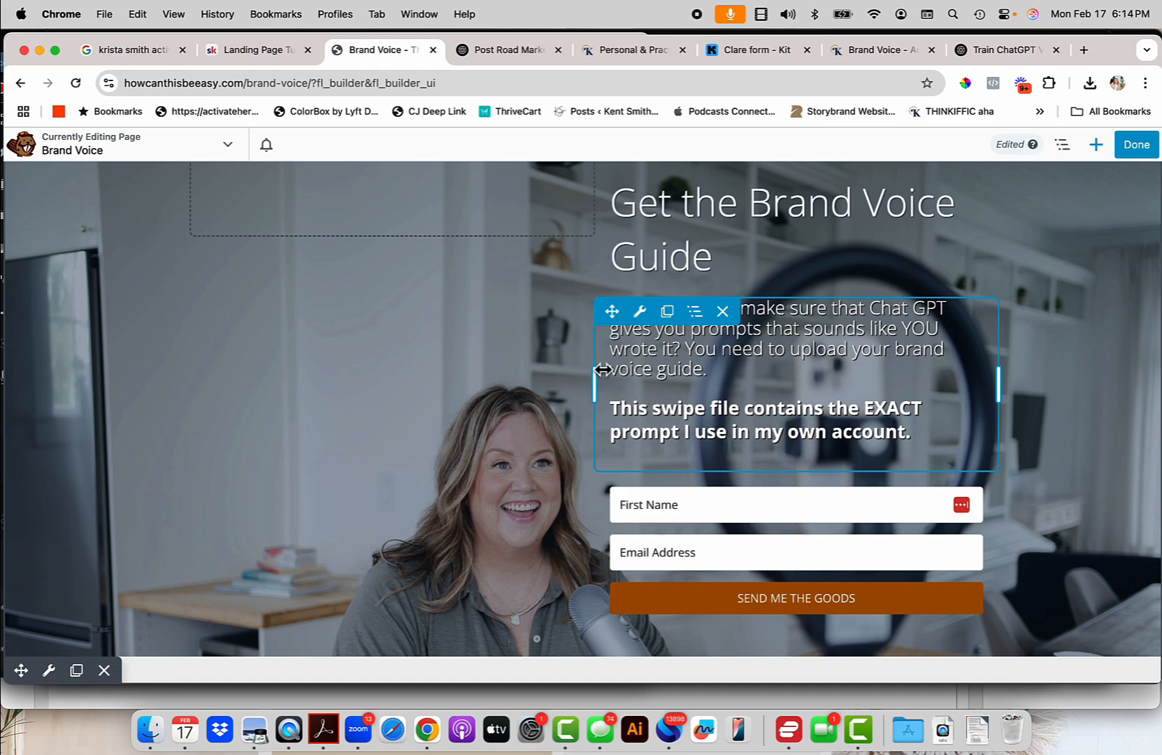
{"action": "left_click_drag", "start_coordinate": [602, 230], "coordinate": [655, 239]}
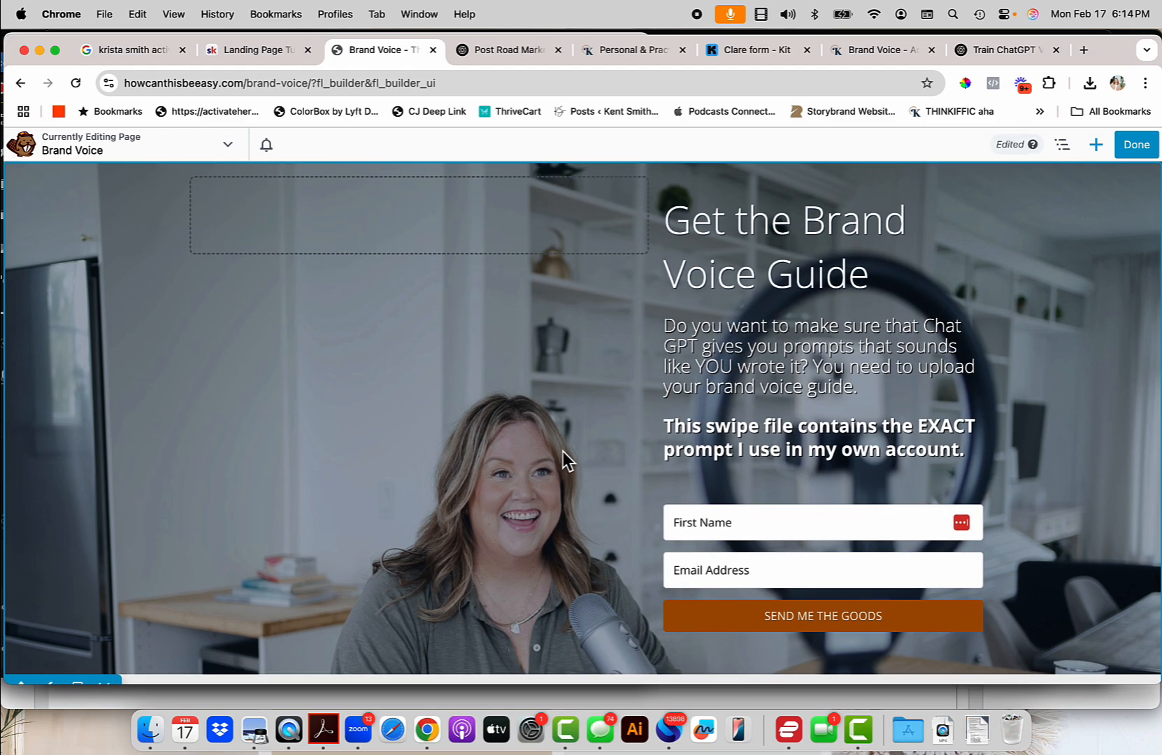
{"action": "scroll", "coordinate": [299, 500], "scroll_direction": "down", "scroll_amount": 1}
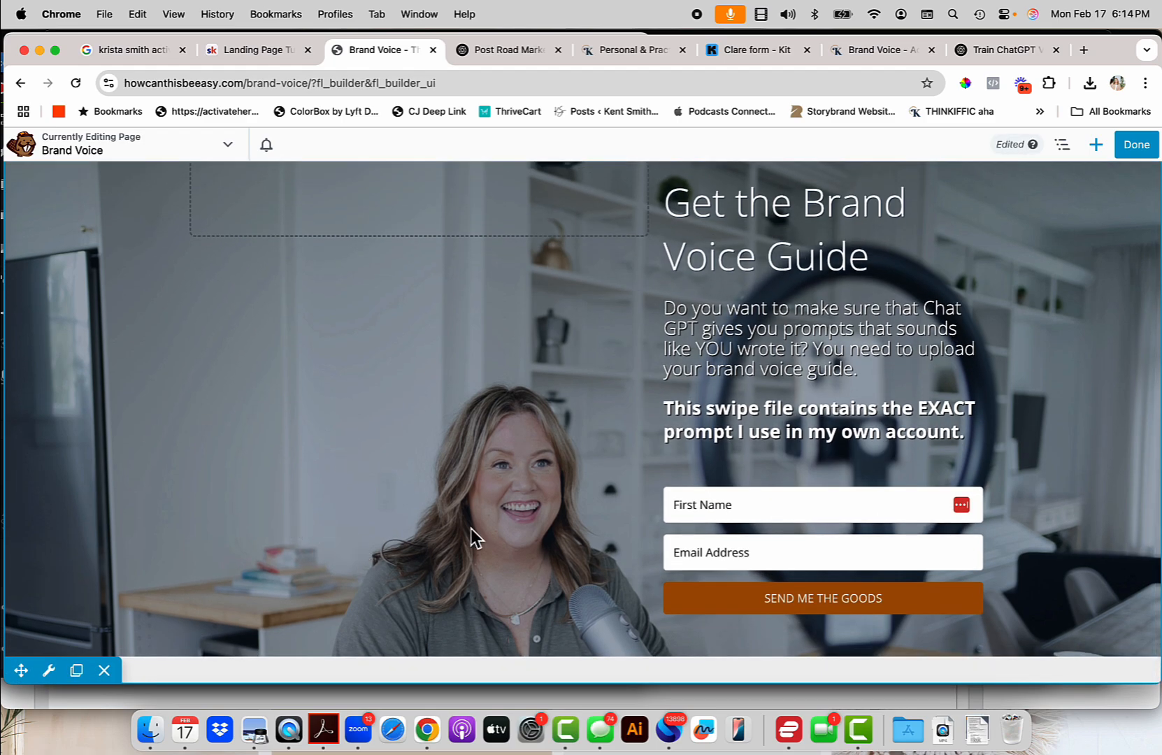
Change the hero row's background type to Photo using the ring-light desk image.
{"action": "left_click", "coordinate": [58, 674]}
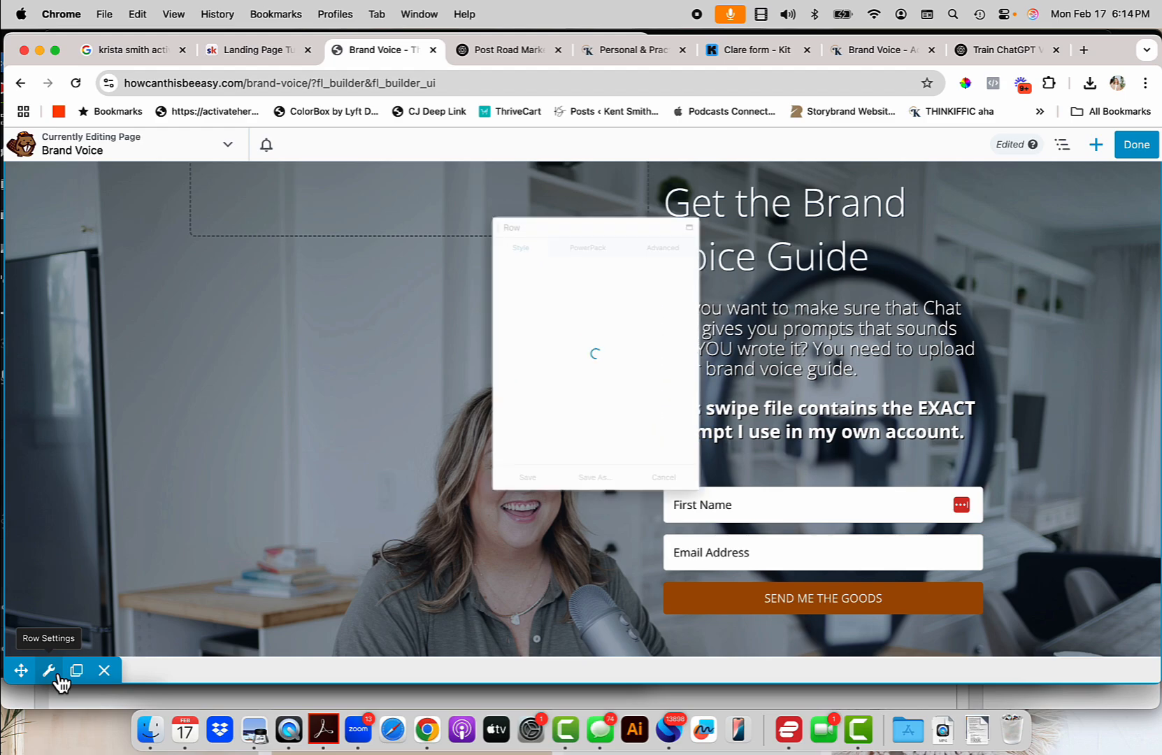
{"action": "scroll", "coordinate": [553, 415], "scroll_direction": "down", "scroll_amount": 10}
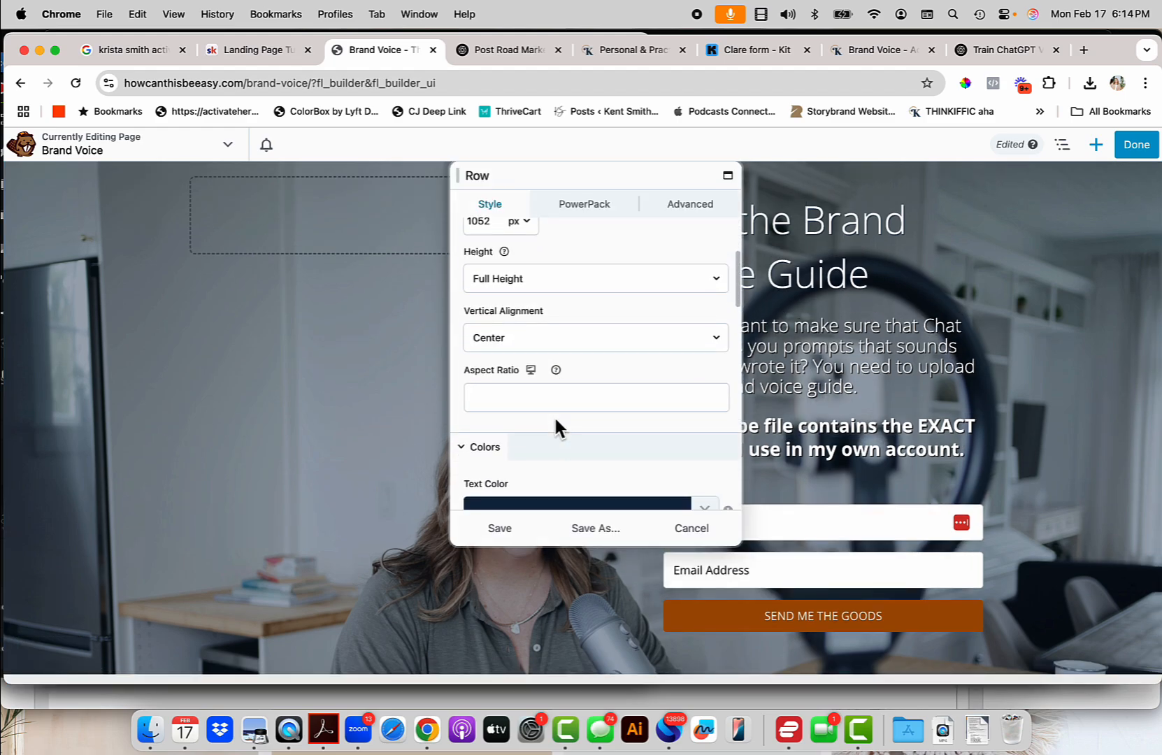
{"action": "scroll", "coordinate": [553, 424], "scroll_direction": "up", "scroll_amount": 3}
{"action": "scroll", "coordinate": [553, 419], "scroll_direction": "down", "scroll_amount": 10}
{"action": "scroll", "coordinate": [552, 413], "scroll_direction": "down", "scroll_amount": 5}
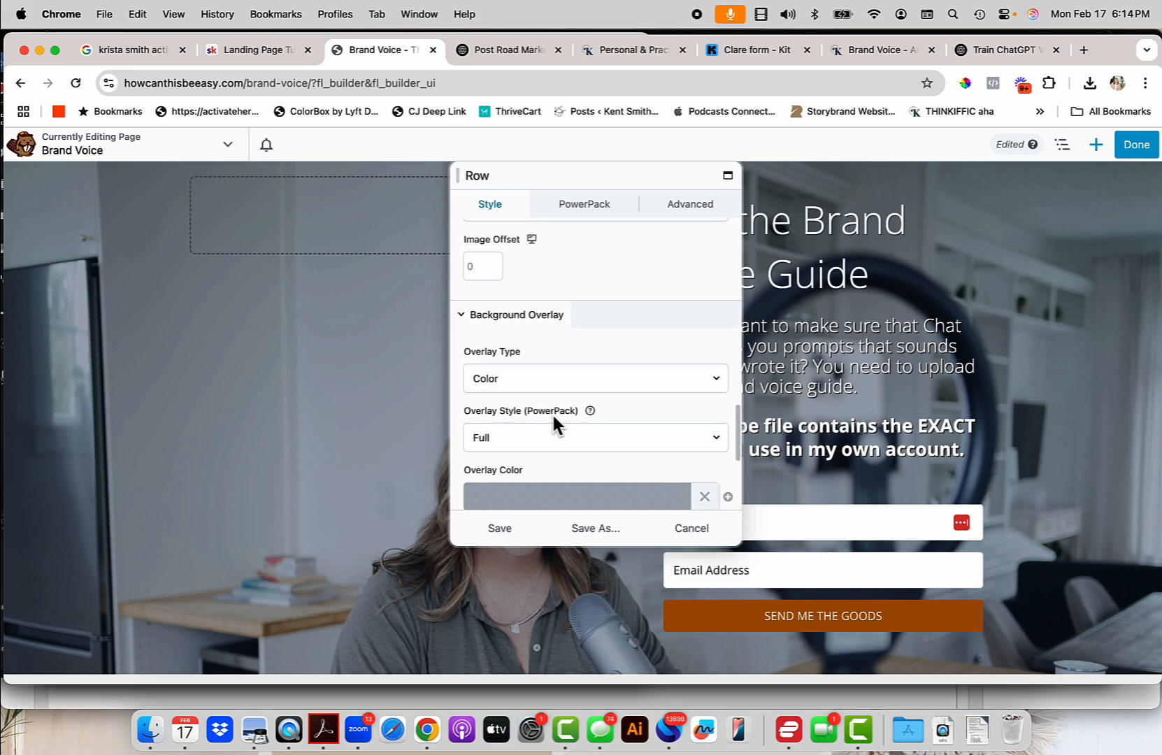
{"action": "scroll", "coordinate": [552, 412], "scroll_direction": "up", "scroll_amount": 5}
{"action": "scroll", "coordinate": [552, 411], "scroll_direction": "up", "scroll_amount": 3}
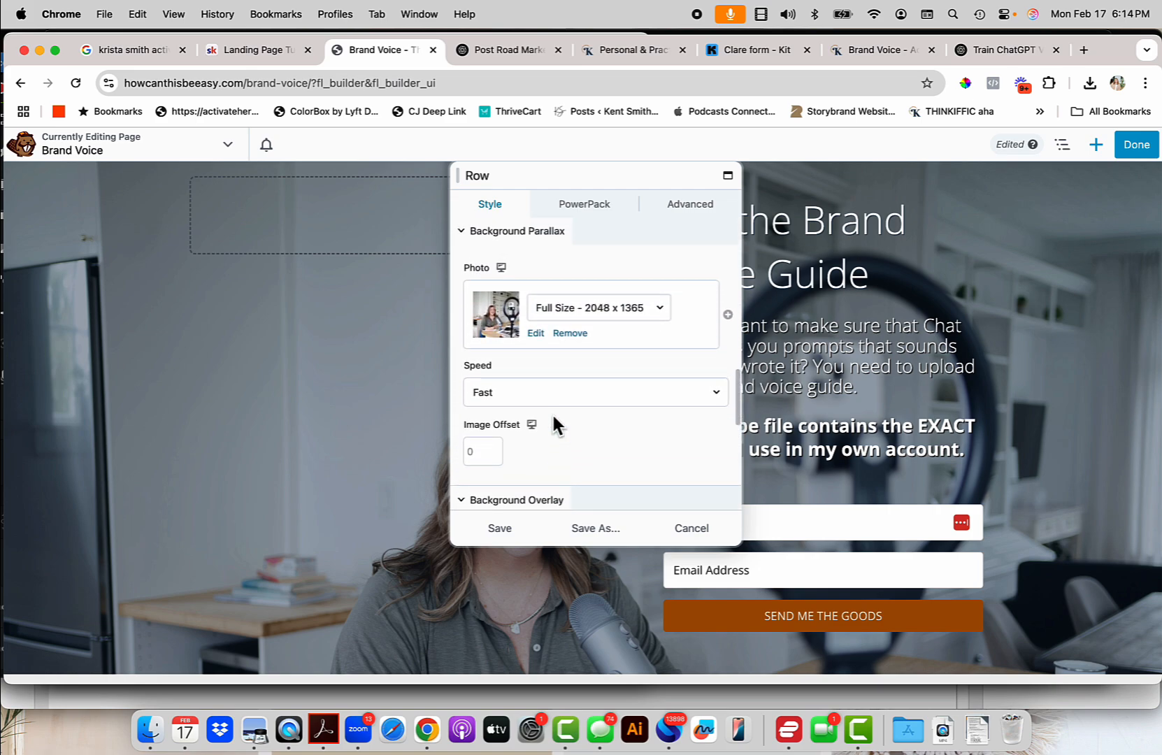
{"action": "scroll", "coordinate": [552, 412], "scroll_direction": "up", "scroll_amount": 2}
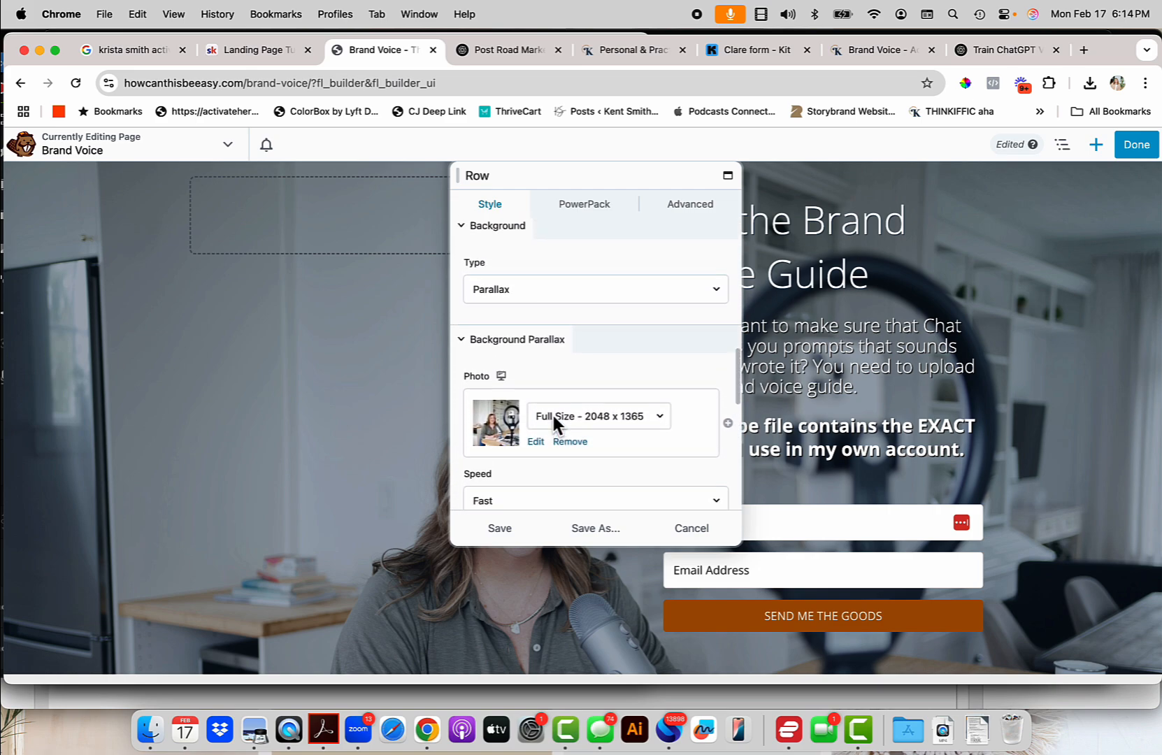
{"action": "left_click", "coordinate": [617, 307]}
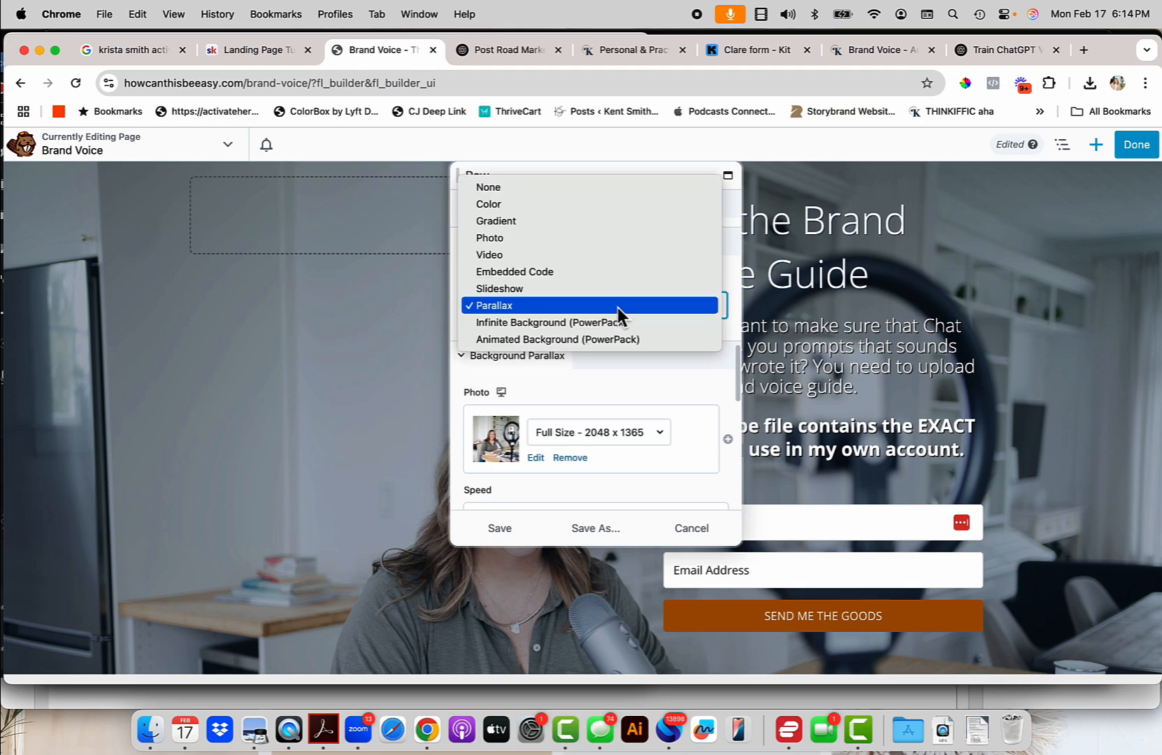
{"action": "left_click", "coordinate": [533, 238]}
{"action": "scroll", "coordinate": [543, 391], "scroll_direction": "down", "scroll_amount": 2}
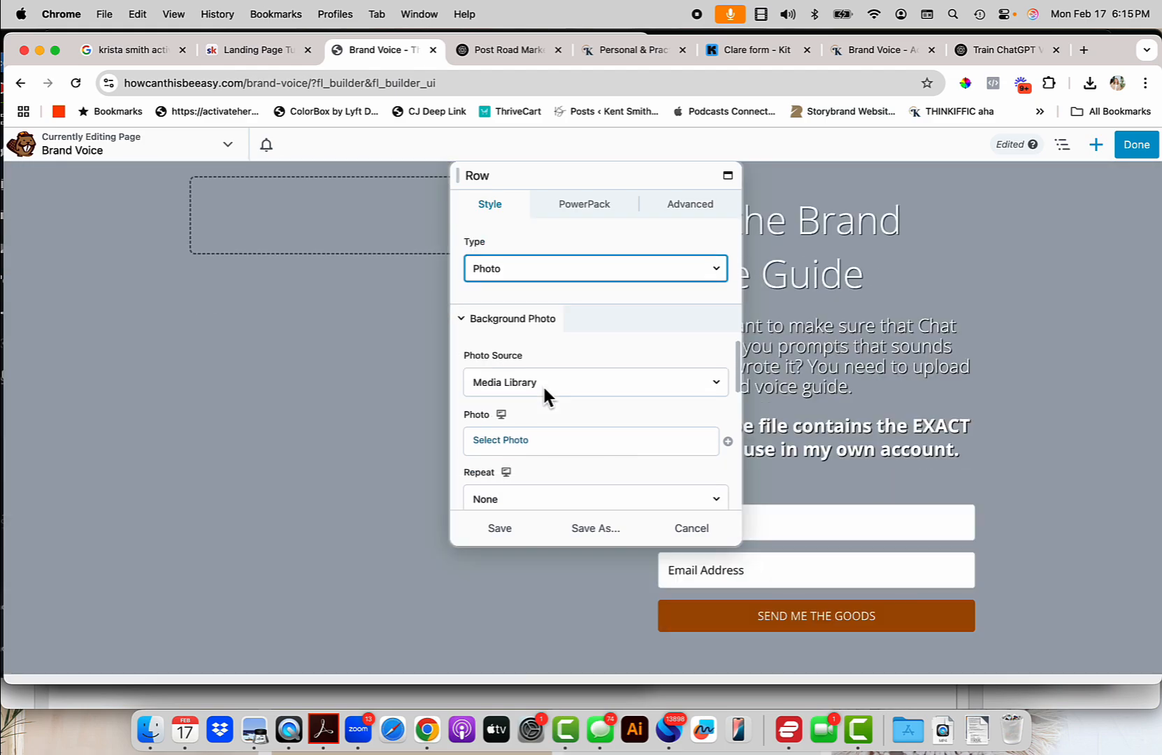
{"action": "left_click", "coordinate": [517, 423]}
{"action": "left_click", "coordinate": [110, 345]}
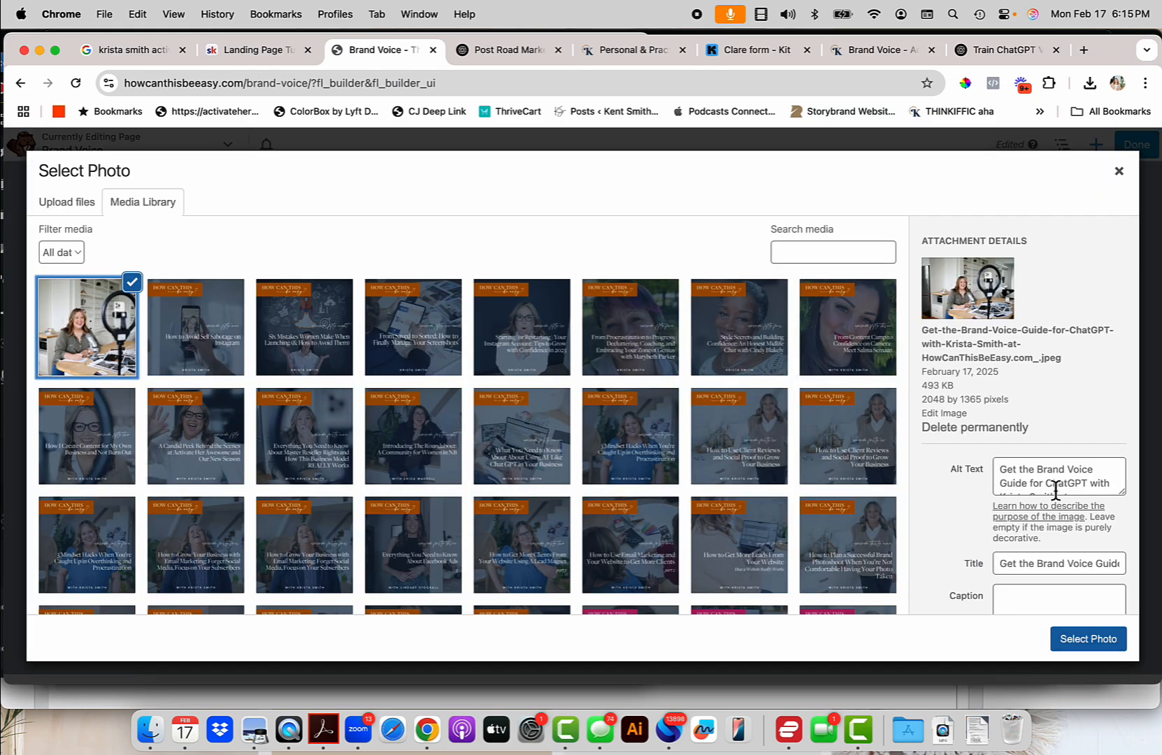
{"action": "left_click", "coordinate": [1112, 639]}
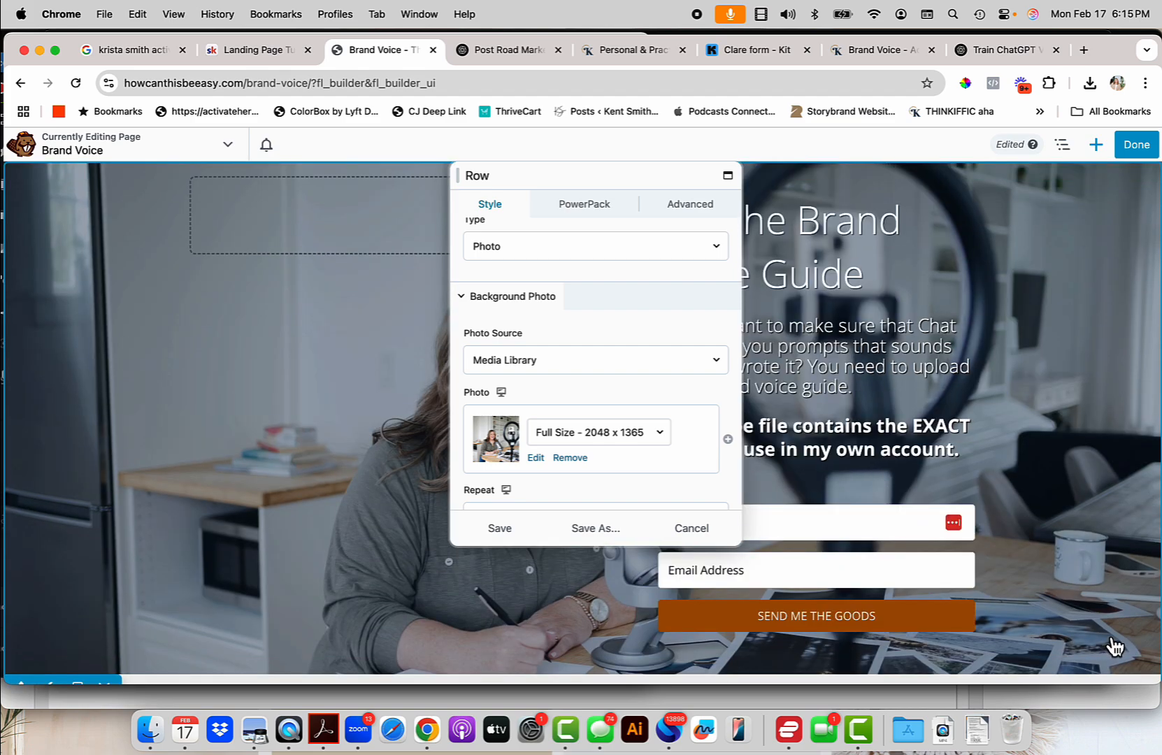
After trying several positions, set the background photo position to Center and save the row.
{"action": "scroll", "coordinate": [649, 454], "scroll_direction": "down", "scroll_amount": 3}
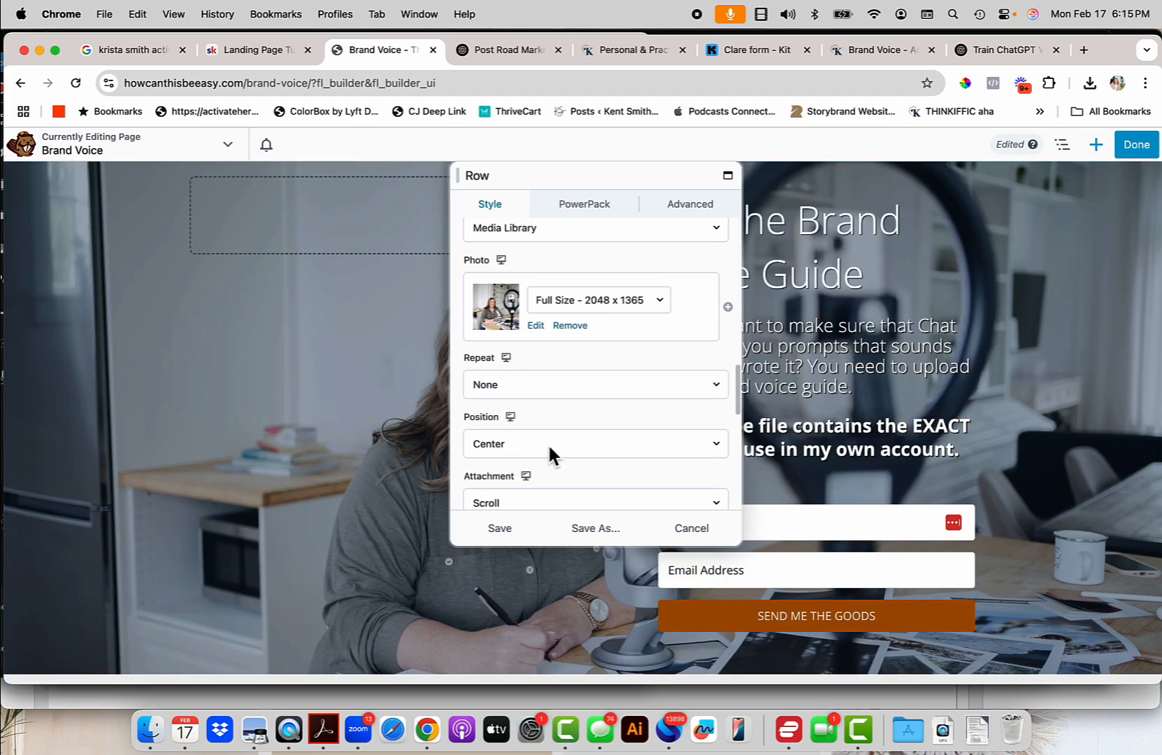
{"action": "left_click", "coordinate": [549, 449]}
{"action": "left_click", "coordinate": [538, 431]}
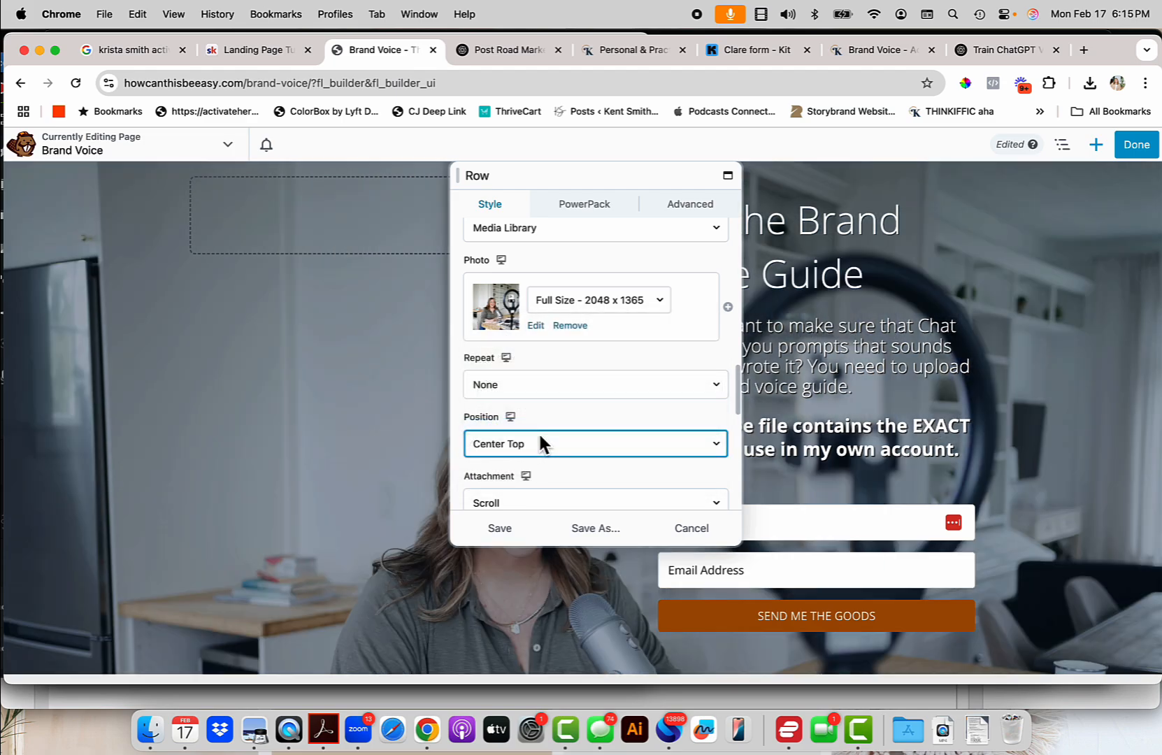
{"action": "left_click", "coordinate": [540, 442]}
{"action": "left_click", "coordinate": [536, 477]}
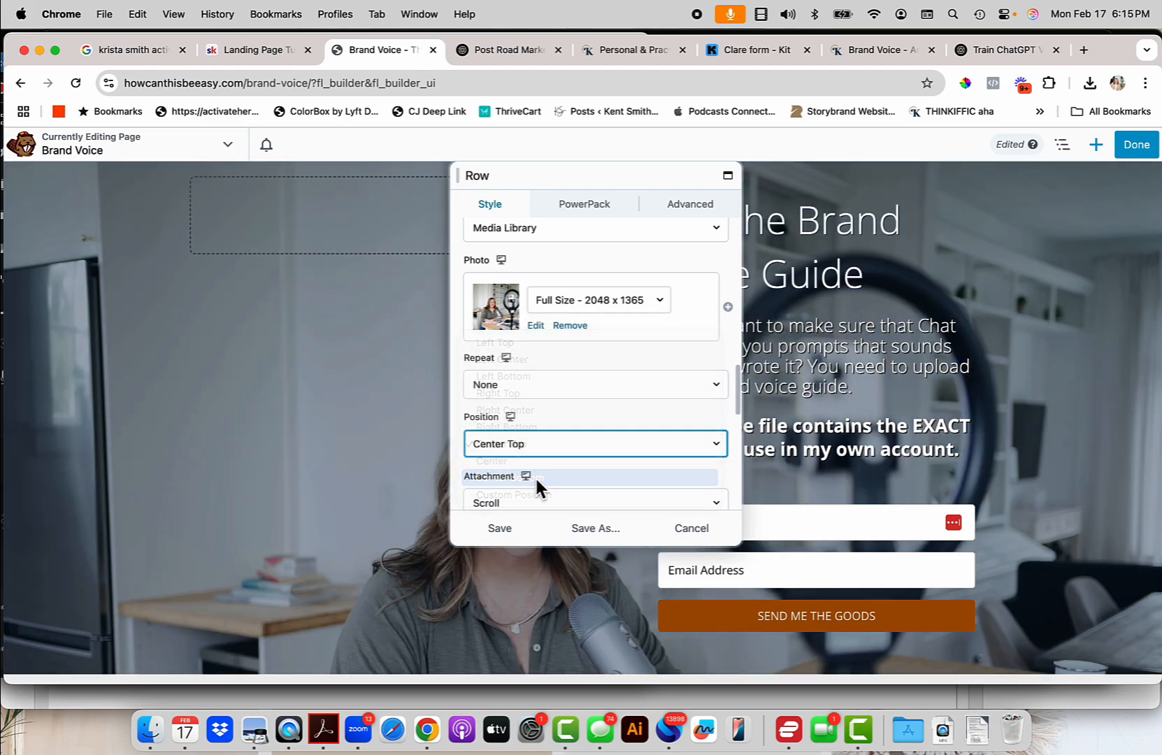
{"action": "left_click", "coordinate": [565, 446]}
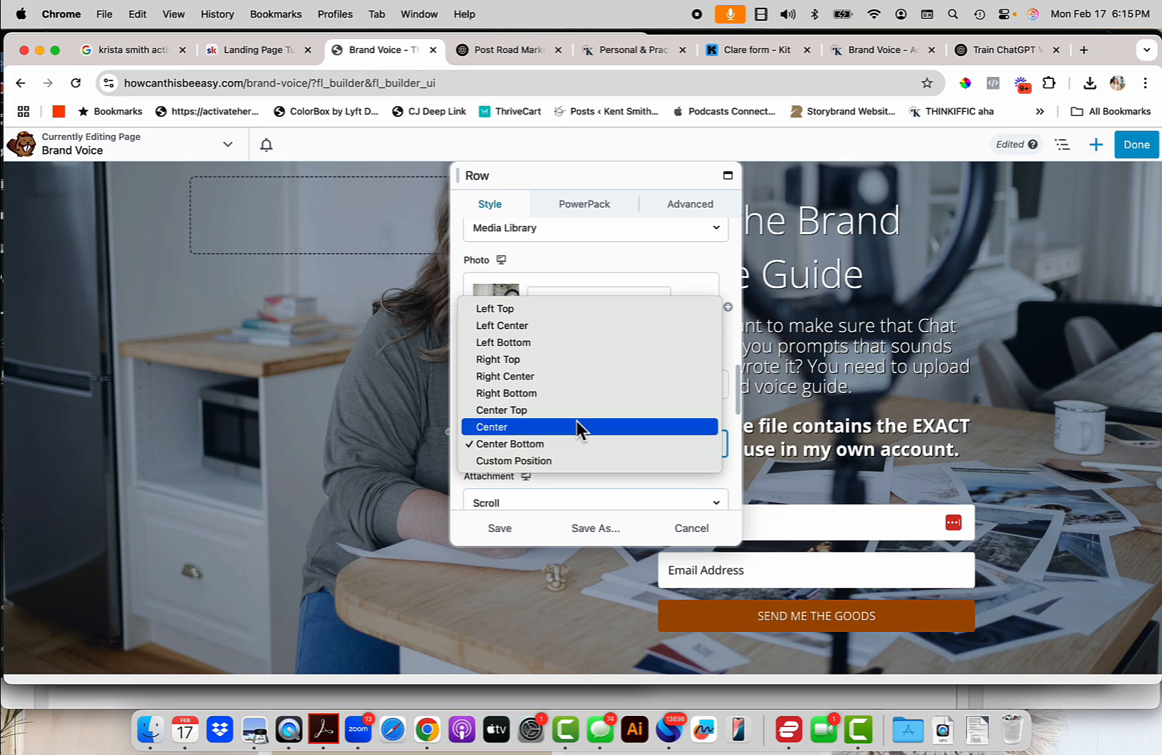
{"action": "left_click", "coordinate": [602, 326]}
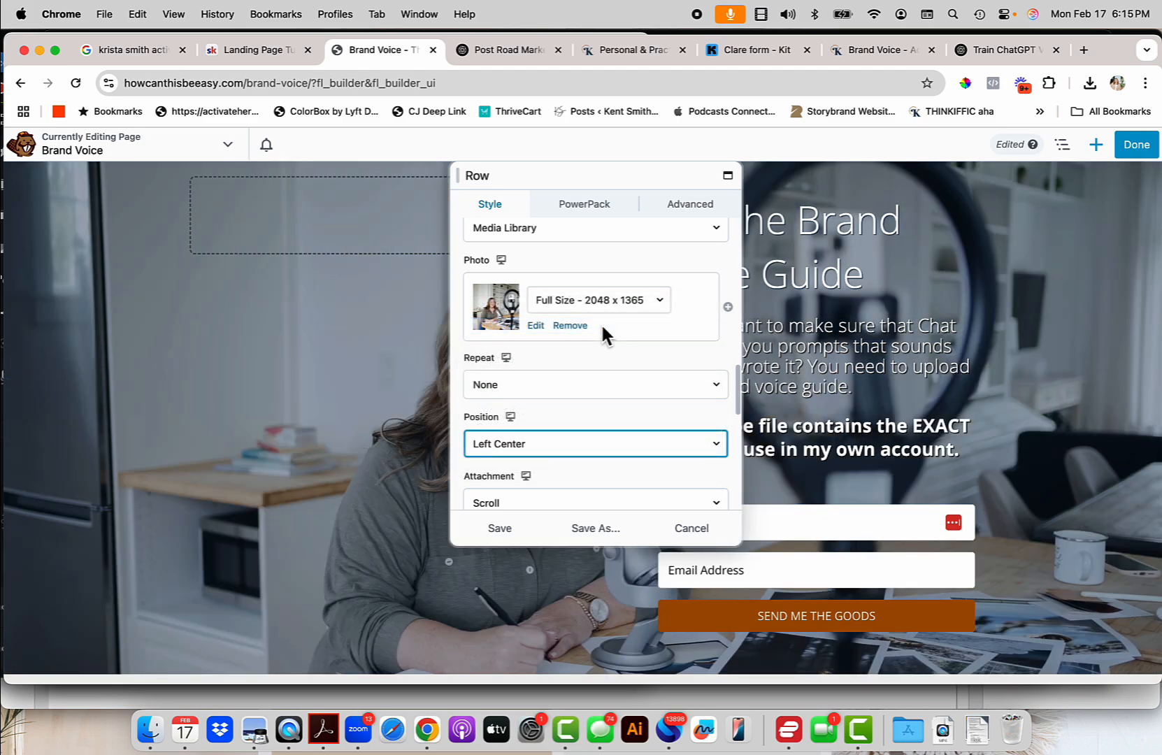
{"action": "left_click", "coordinate": [554, 446]}
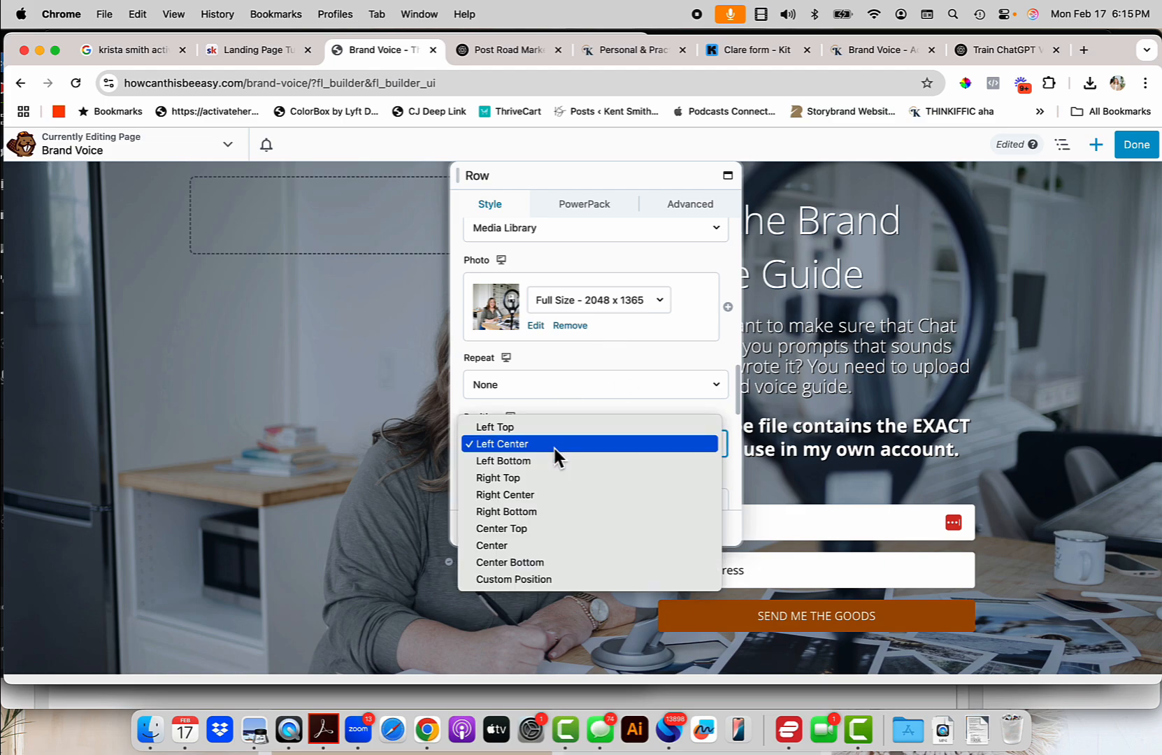
{"action": "left_click", "coordinate": [550, 493]}
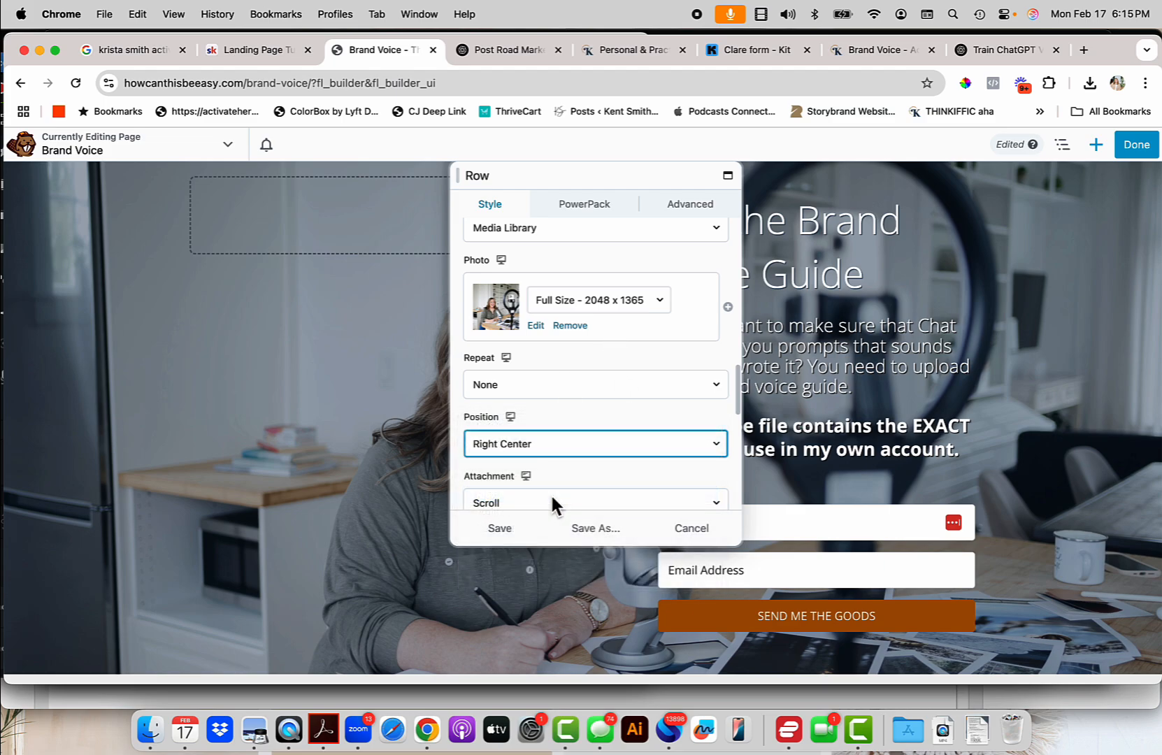
{"action": "left_click", "coordinate": [602, 439]}
{"action": "left_click", "coordinate": [584, 493]}
{"action": "left_click_drag", "start_coordinate": [613, 174], "coordinate": [647, 147]}
{"action": "left_click", "coordinate": [552, 528]}
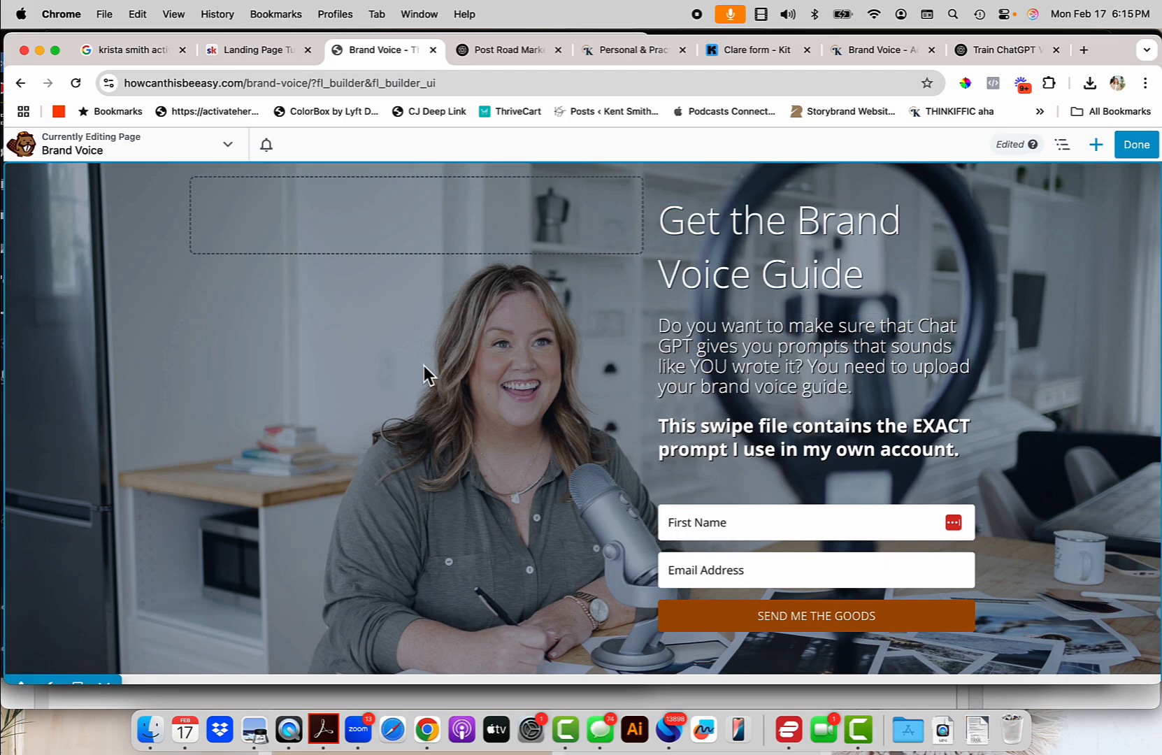
{"action": "scroll", "coordinate": [167, 503], "scroll_direction": "down", "scroll_amount": 1}
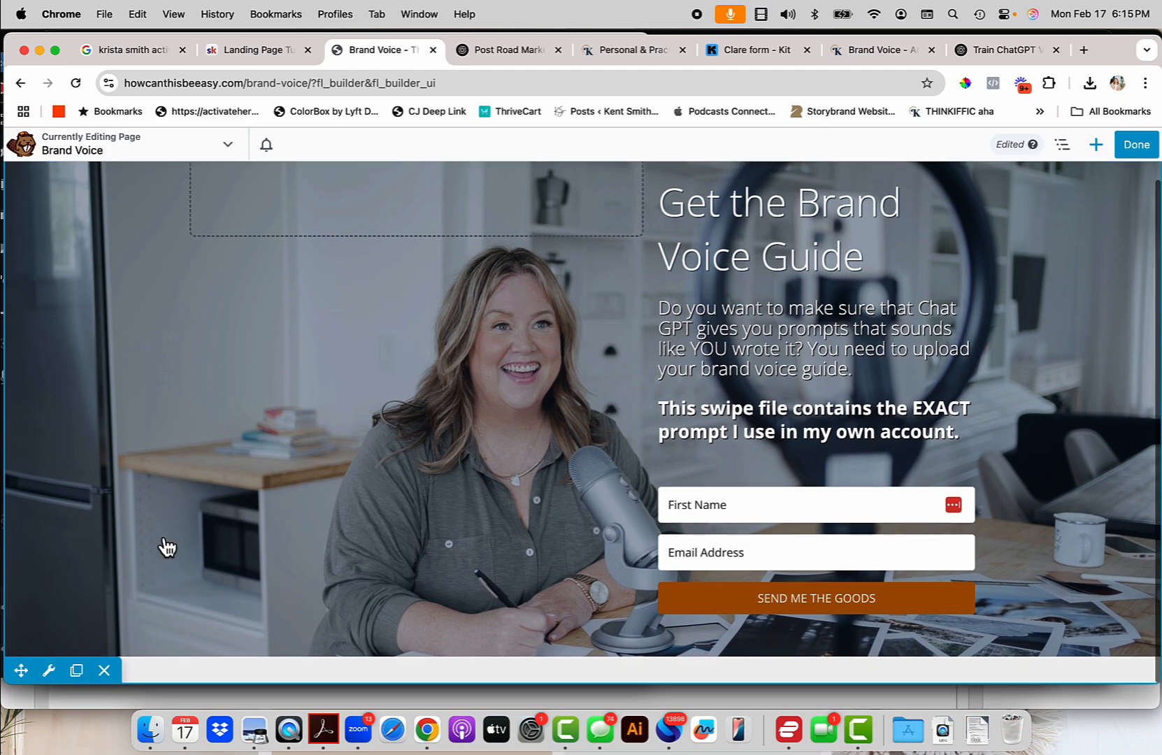
Set the hero row padding to 100 px top and bottom and 20 px left.
{"action": "left_click", "coordinate": [50, 672]}
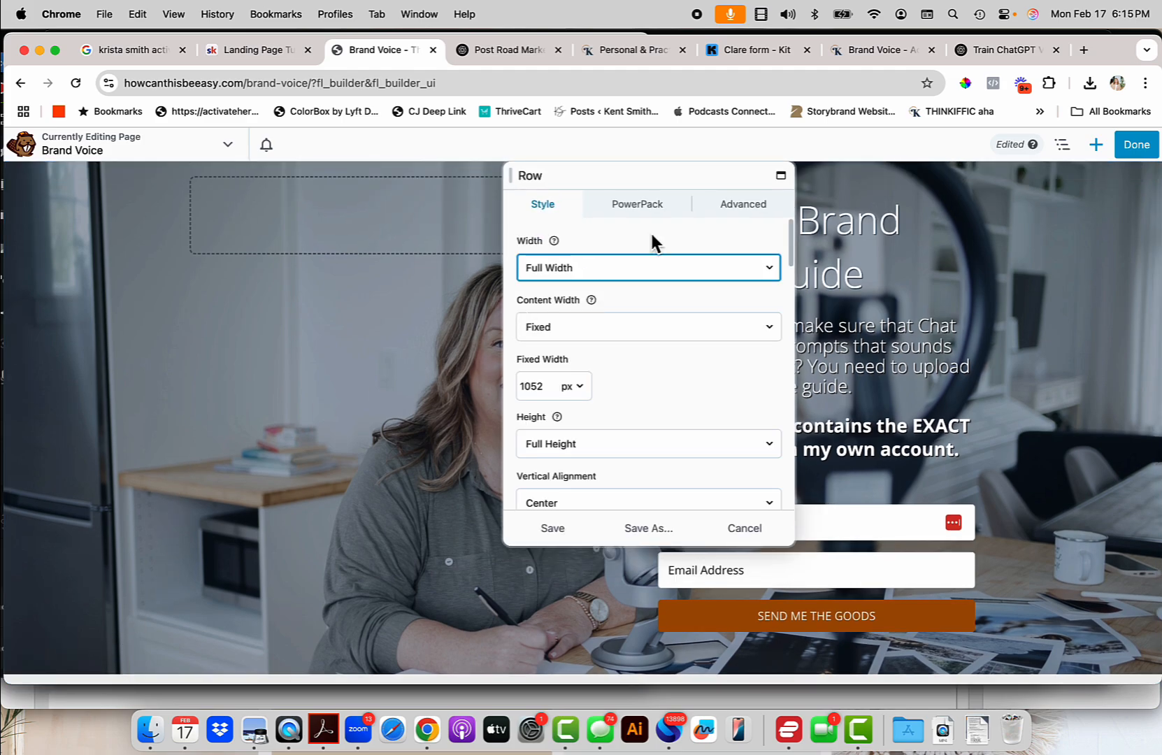
{"action": "left_click", "coordinate": [752, 213]}
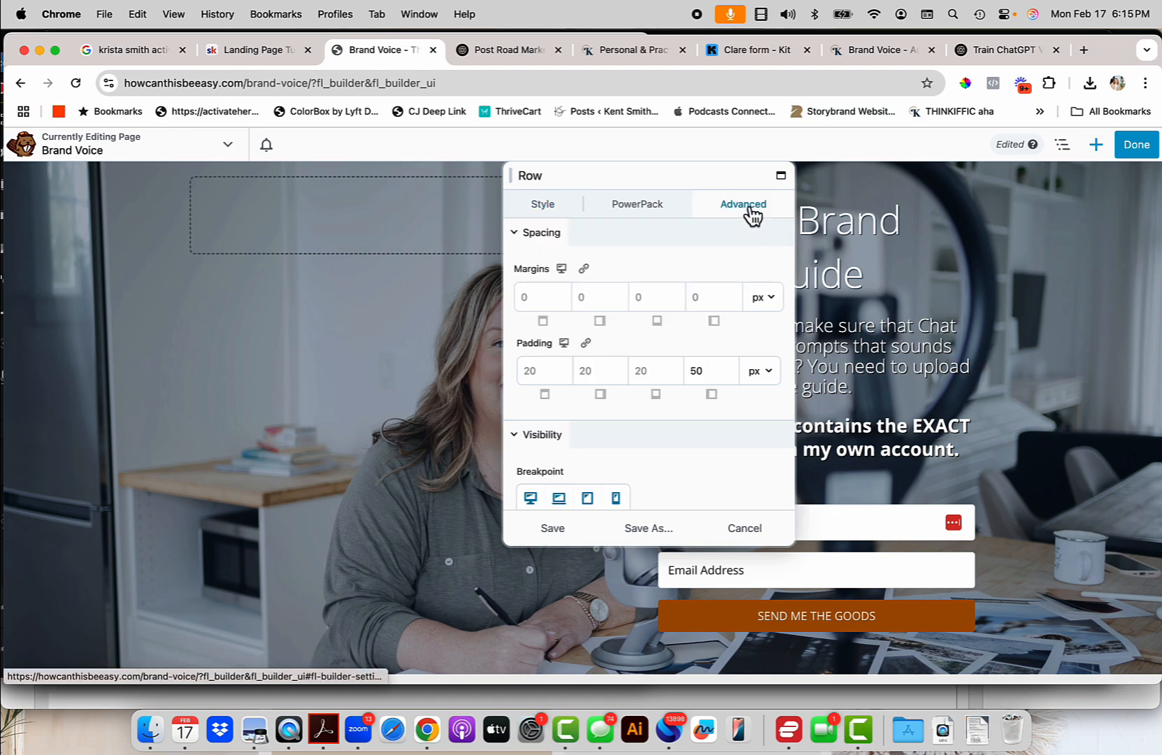
{"action": "left_click", "coordinate": [549, 374]}
{"action": "type", "text": "100"}
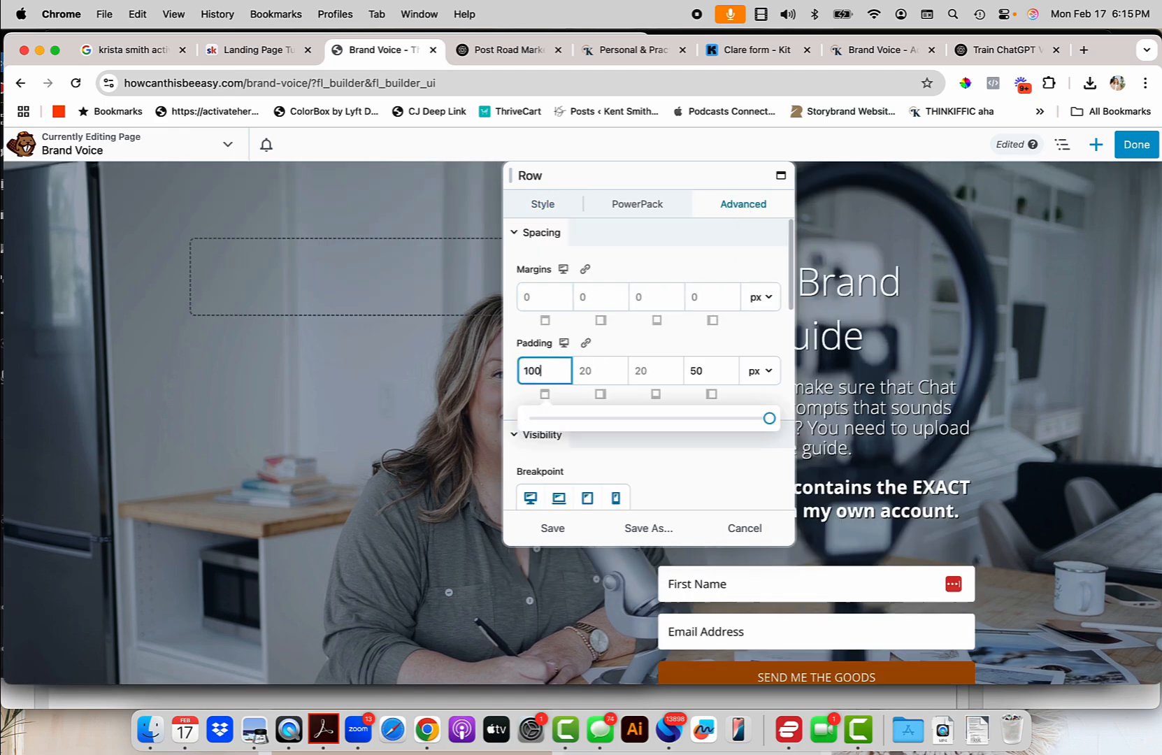
{"action": "key", "text": "Tab"}
{"action": "key", "text": "Tab"}
{"action": "type", "text": "100"}
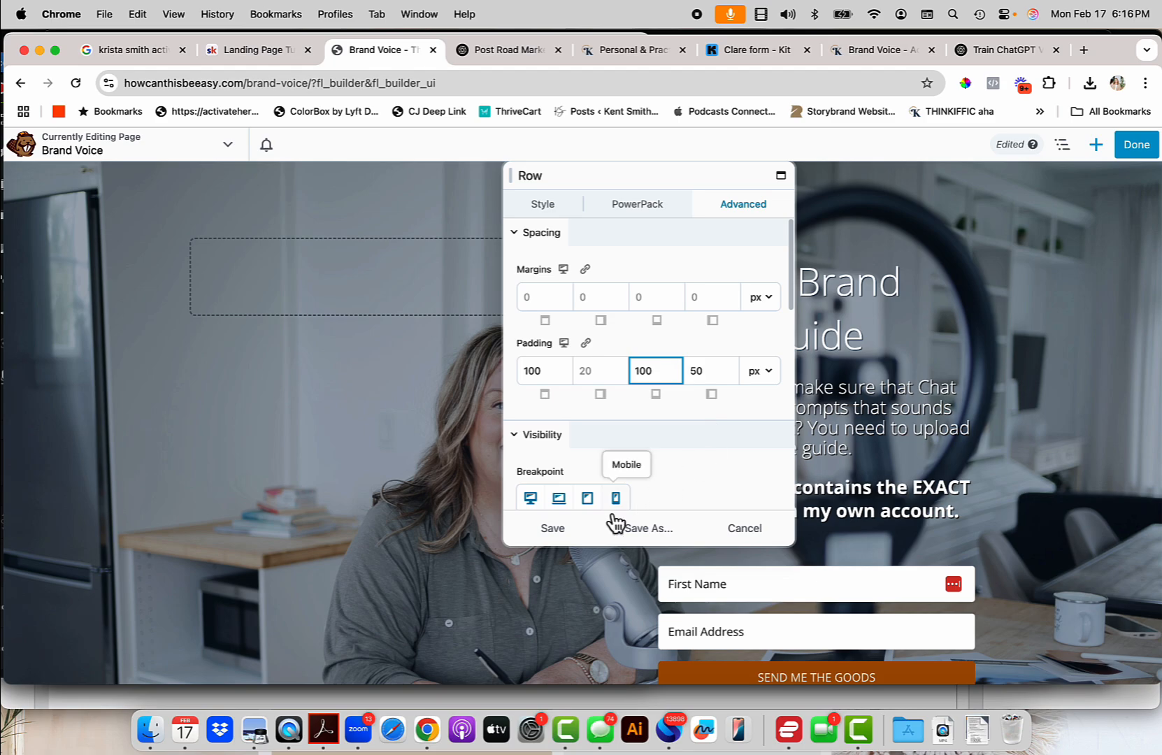
{"action": "double_click", "coordinate": [710, 370]}
{"action": "type", "text": "20"}
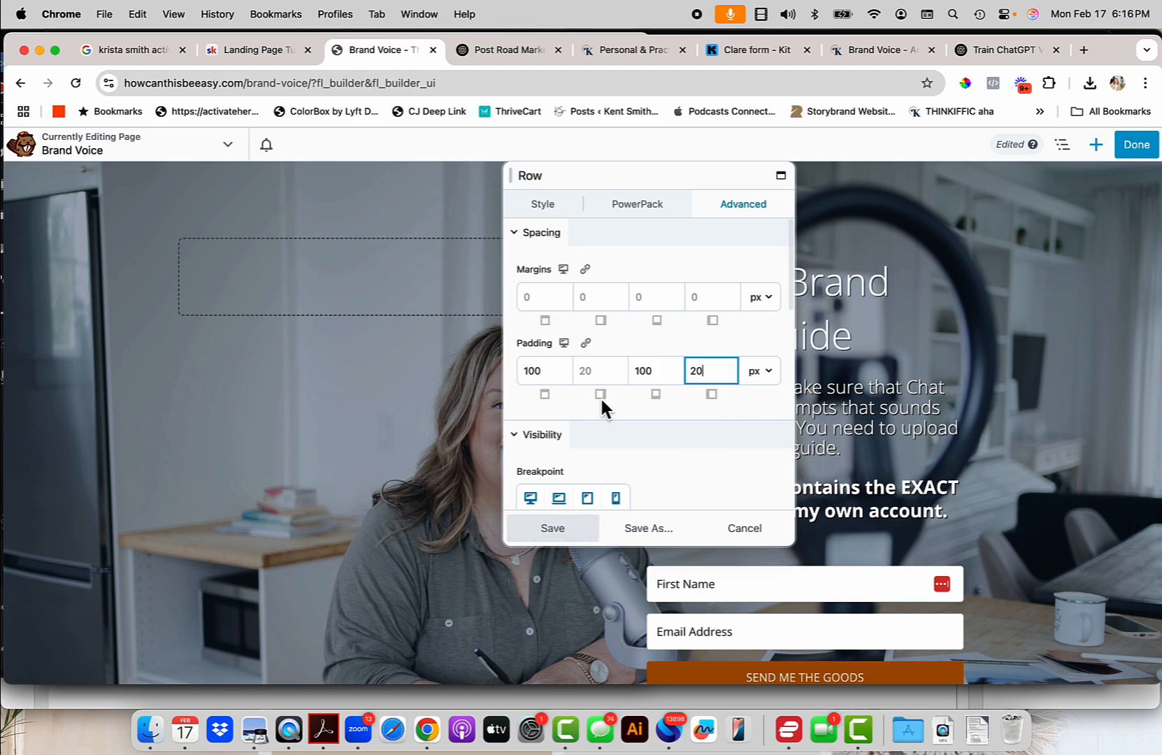
{"action": "left_click", "coordinate": [567, 533]}
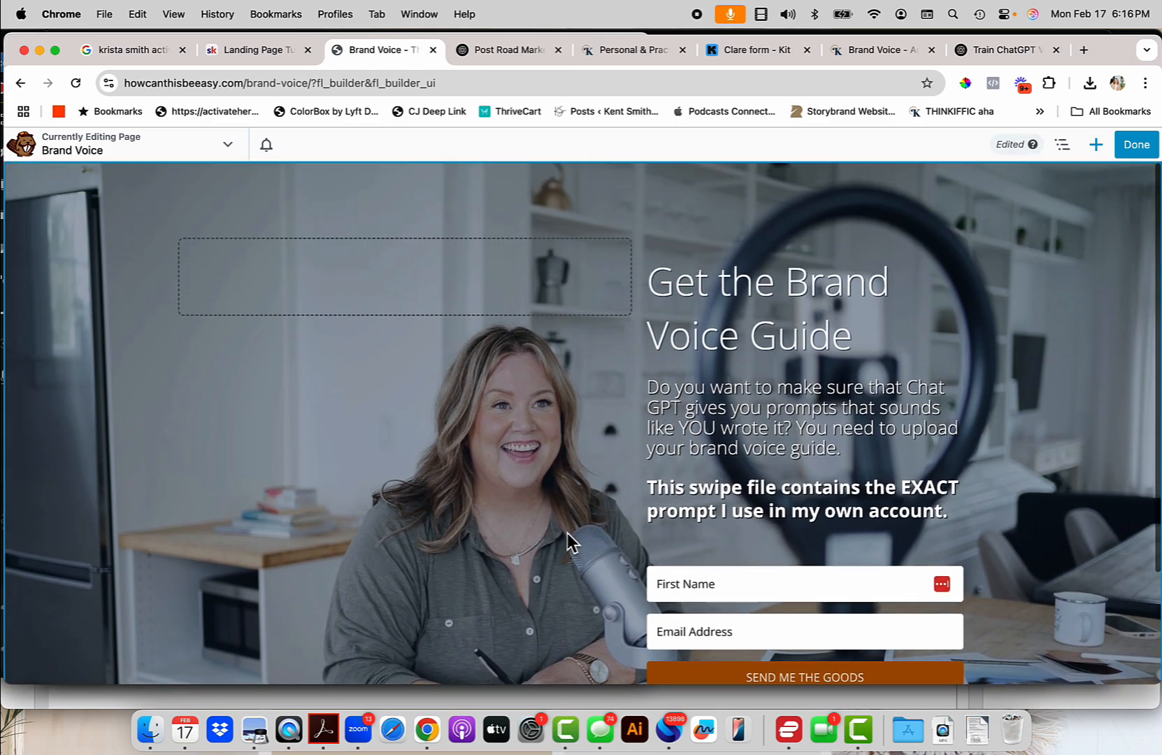
Publish the Brand Voice page, then submit a test sign-up with a first name and e-mail address.
{"action": "left_click", "coordinate": [1136, 144]}
{"action": "left_click", "coordinate": [1081, 145]}
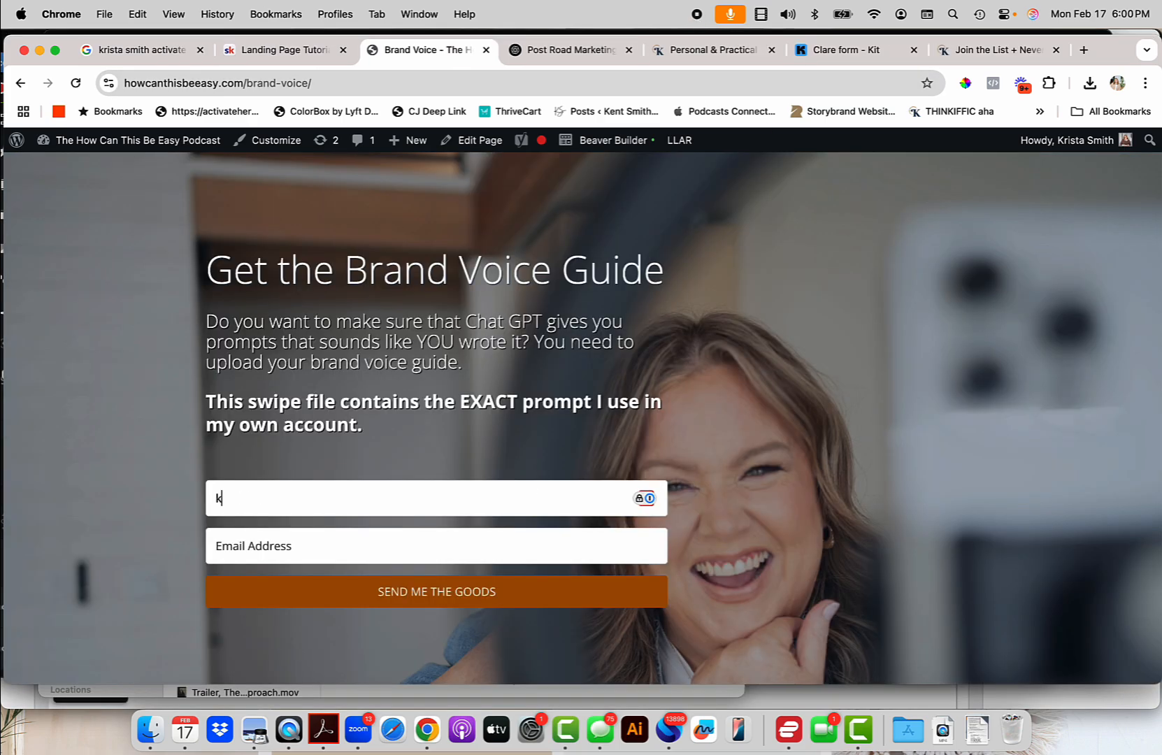
{"action": "type", "text": "rista"}
{"action": "key", "text": "Tab"}
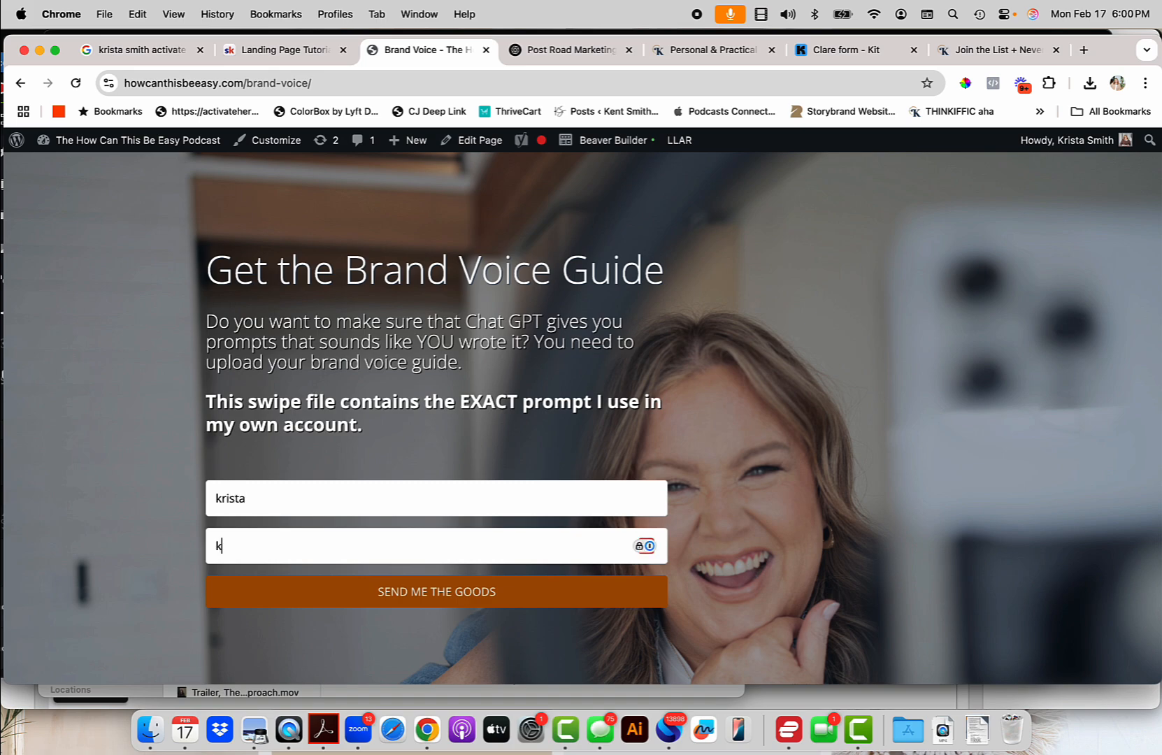
{"action": "left_click", "coordinate": [508, 602]}
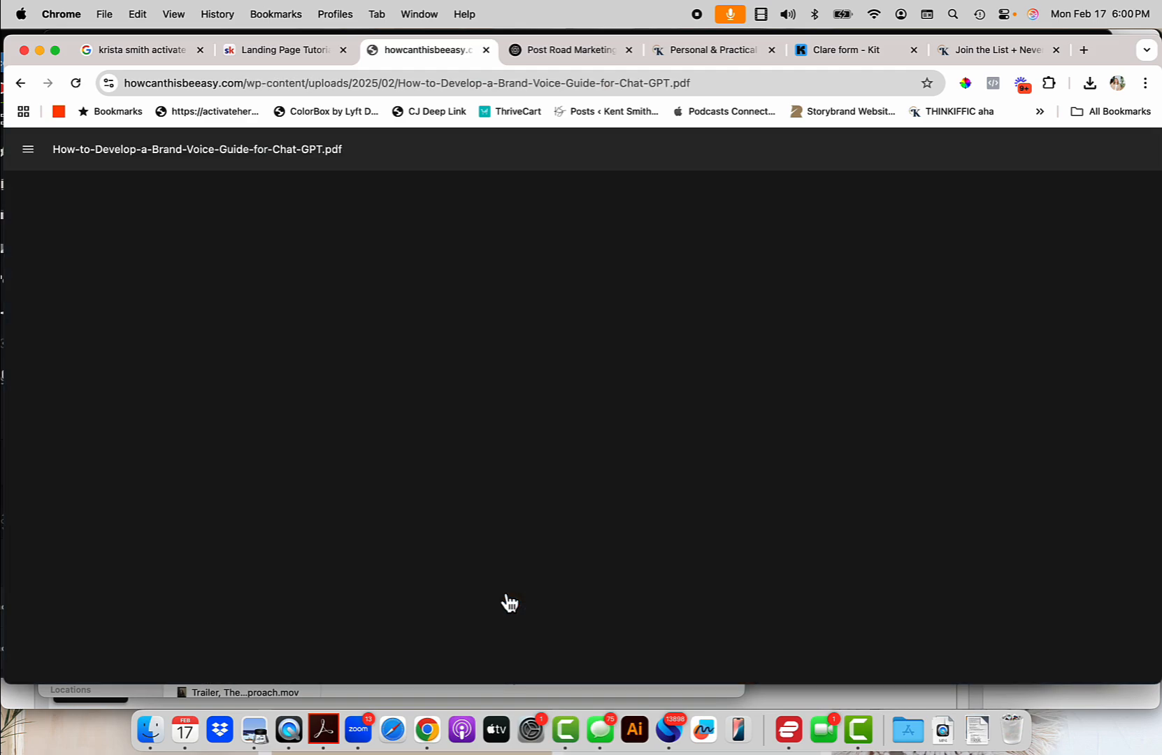
Skim the delivered Brand Voice PDF guide, go back to the live page, then switch to the Kit form editor.
{"action": "scroll", "coordinate": [503, 549], "scroll_direction": "down", "scroll_amount": 15}
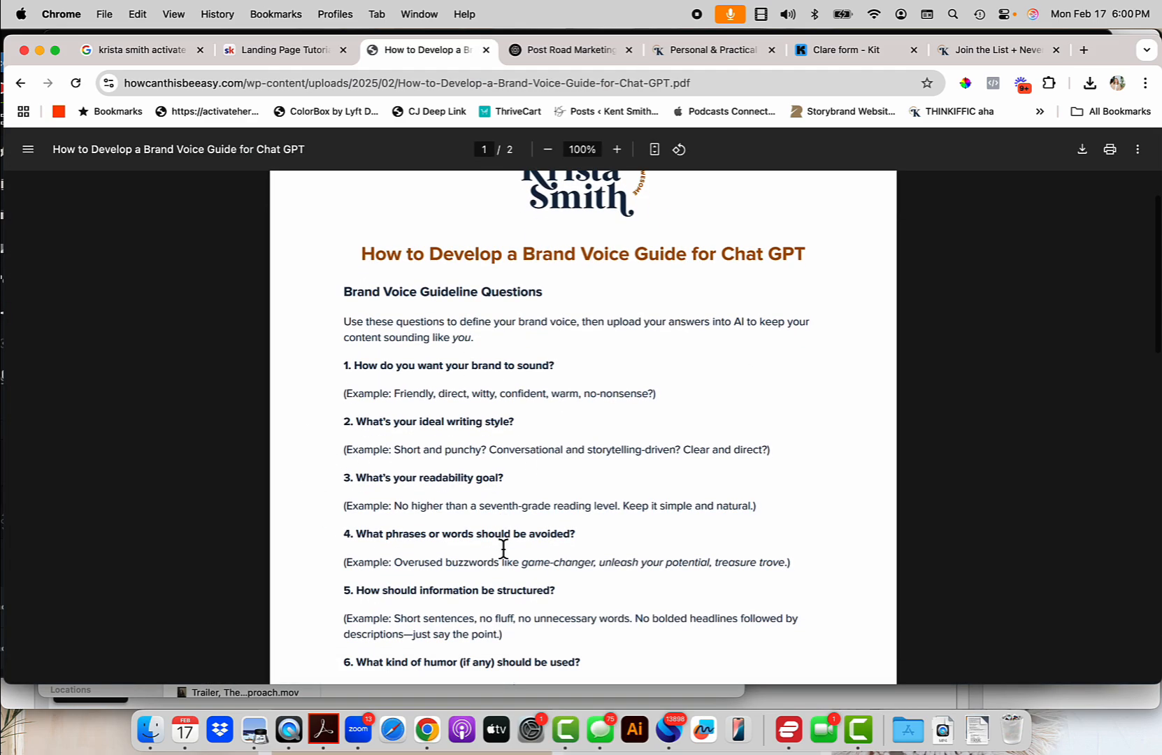
{"action": "scroll", "coordinate": [502, 549], "scroll_direction": "up", "scroll_amount": 2}
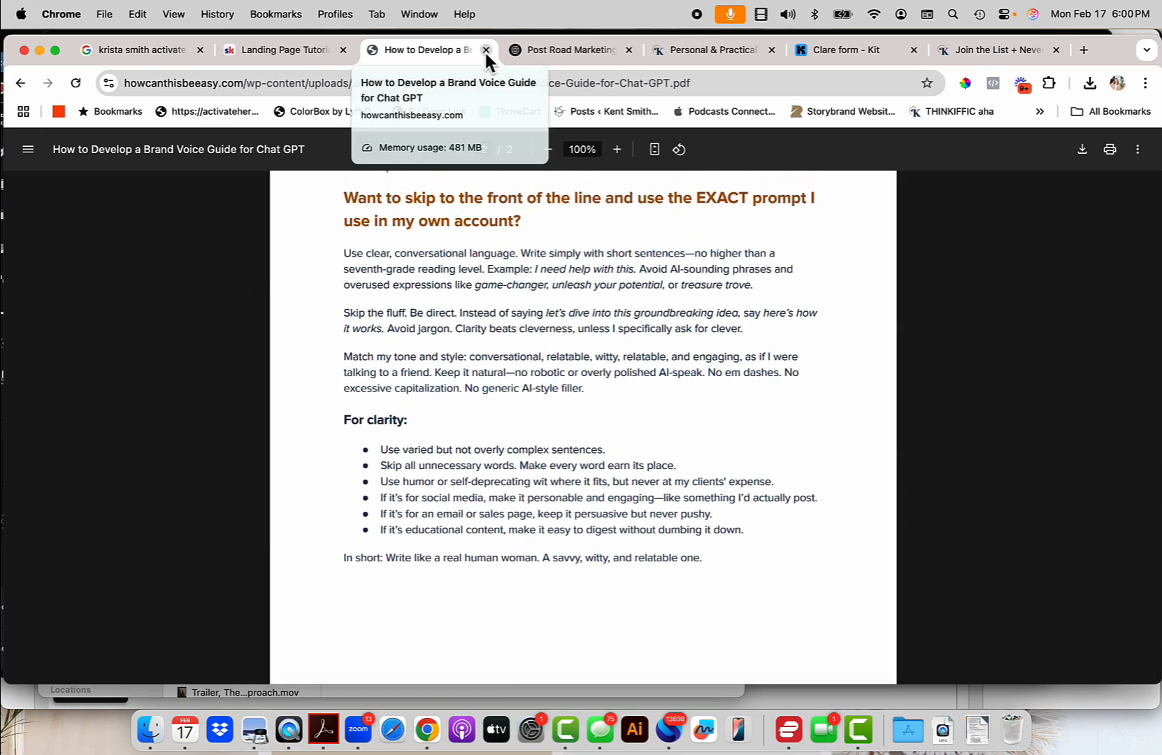
{"action": "left_click", "coordinate": [21, 85]}
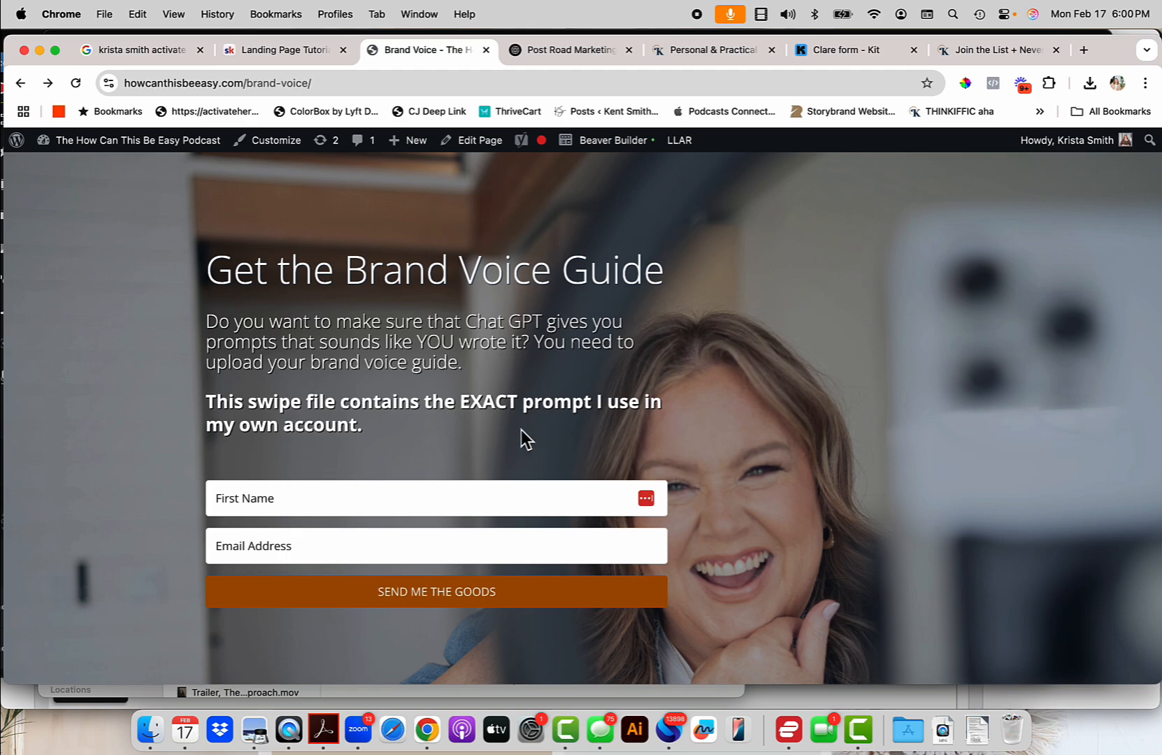
{"action": "left_click", "coordinate": [866, 51]}
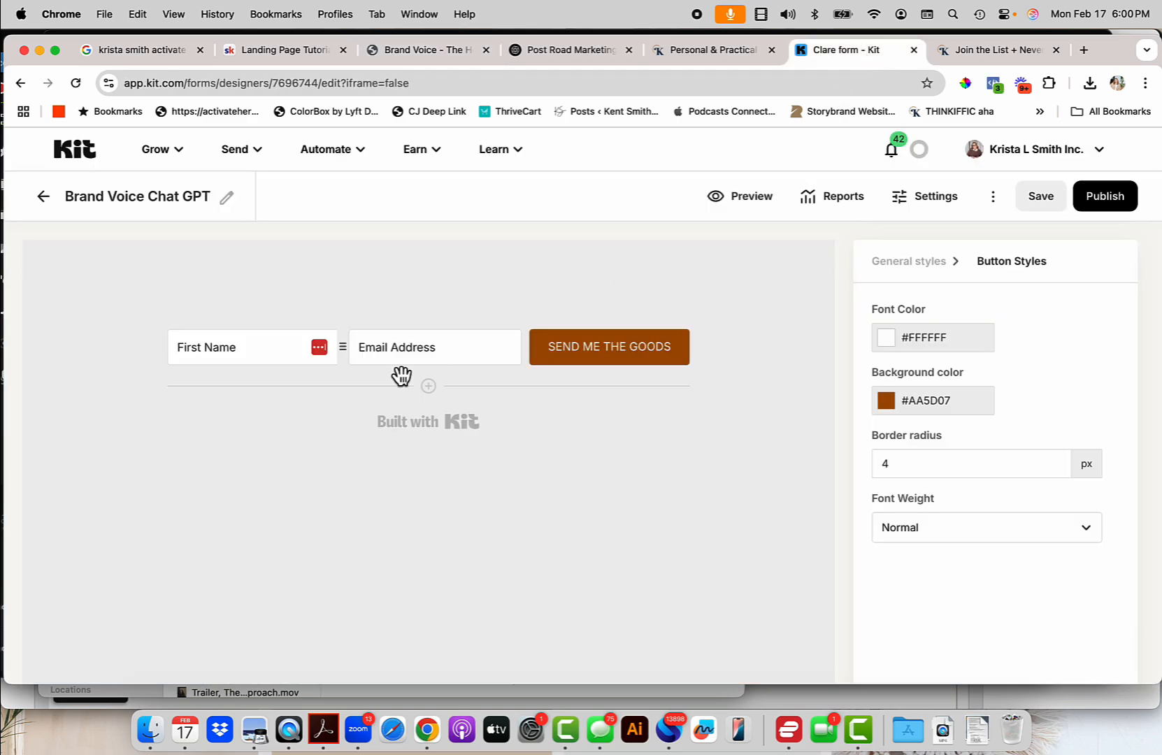